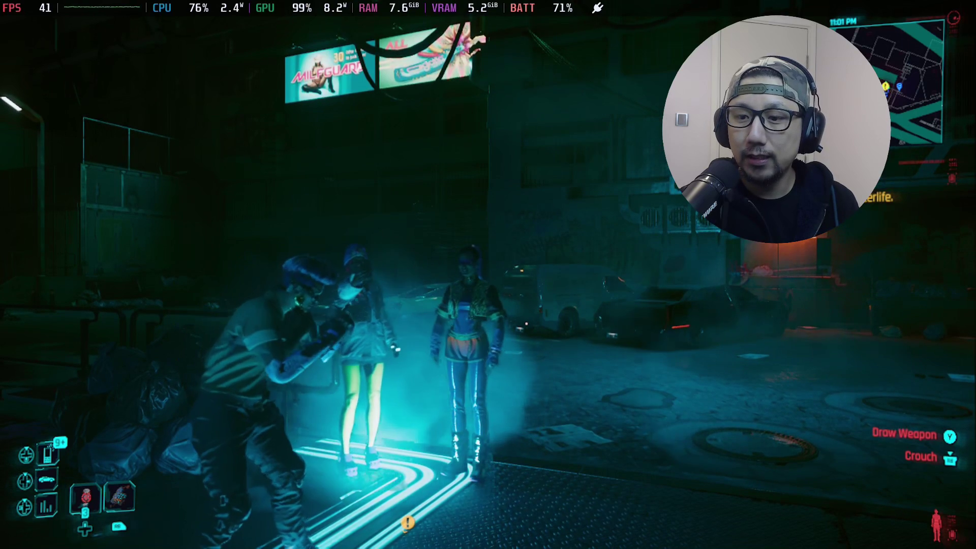
# Step: Pause the game and open its Graphics settings to review the quick preset and resolution scaling
pyautogui.press('Escape')
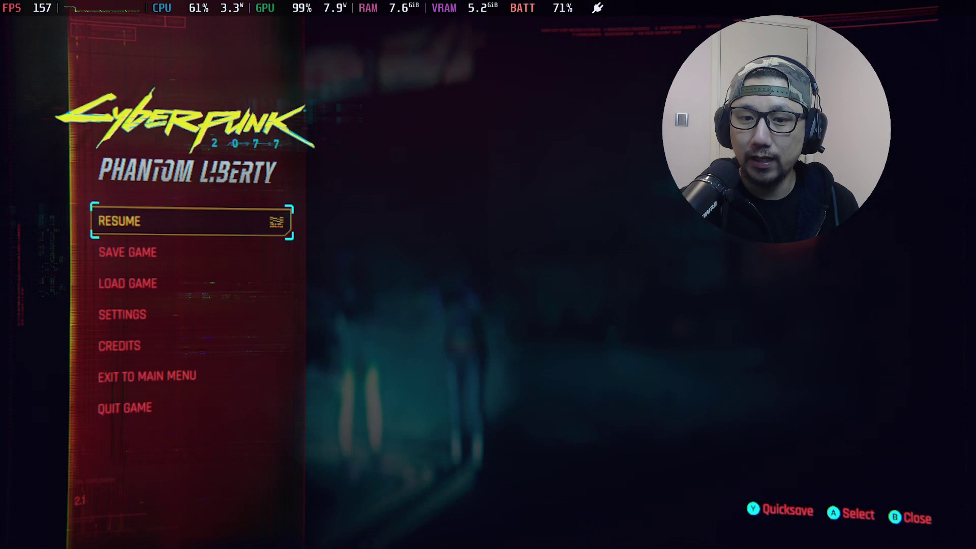
pyautogui.press('Down')
pyautogui.press('Down')
pyautogui.press('Down')
pyautogui.press('Return')
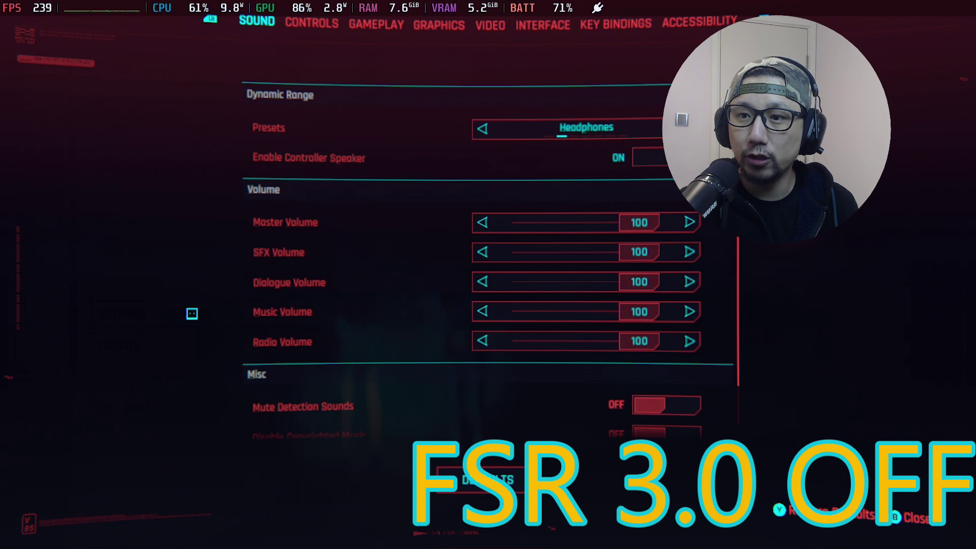
pyautogui.press('e')
pyautogui.press('e')
pyautogui.press('e')
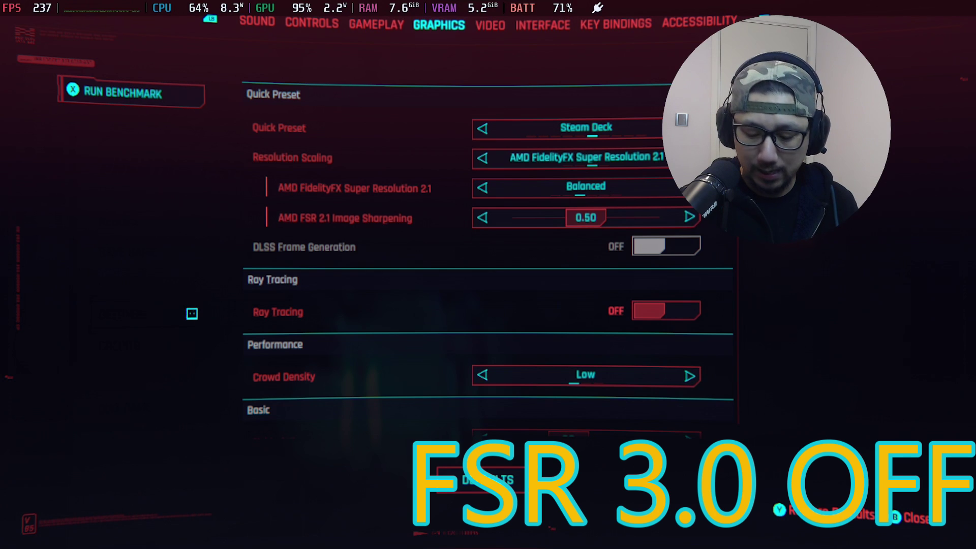
# Step: Open the Steam Deck quick access overlay and review the performance settings, including frame limit, scaling mode and scaling filter
pyautogui.hotkey('ctrl', '2')
pyautogui.press('Up')
pyautogui.press('Up')
pyautogui.press('Up')
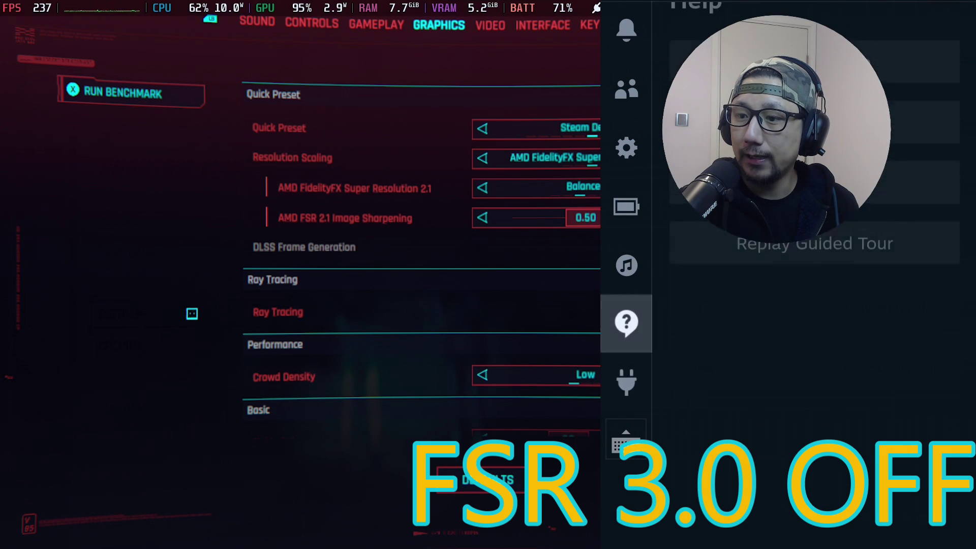
pyautogui.press('Up')
pyautogui.press('Up')
pyautogui.press('Up')
pyautogui.press('Up')
pyautogui.press('Up')
pyautogui.press('Up')
pyautogui.press('Up')
pyautogui.press('Up')
pyautogui.press('Up')
pyautogui.press('Up')
pyautogui.press('Up')
pyautogui.press('Up')
pyautogui.press('Up')
pyautogui.press('Up')
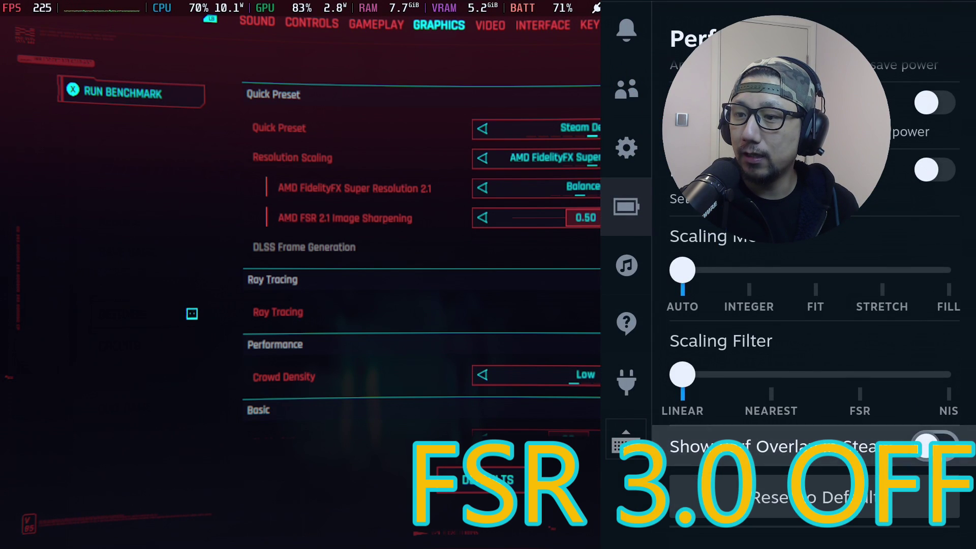
pyautogui.press('Down')
pyautogui.press('Down')
pyautogui.press('Down')
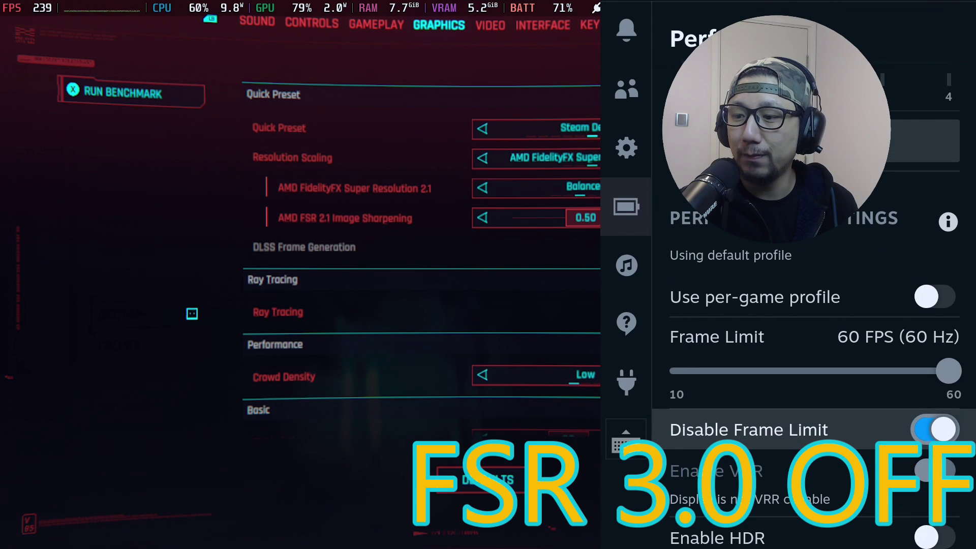
pyautogui.press('Down')
pyautogui.press('Down')
pyautogui.press('Down')
pyautogui.press('Down')
pyautogui.press('Down')
pyautogui.press('Down')
pyautogui.press('Down')
pyautogui.press('Down')
pyautogui.press('Down')
pyautogui.press('Down')
pyautogui.press('Left')
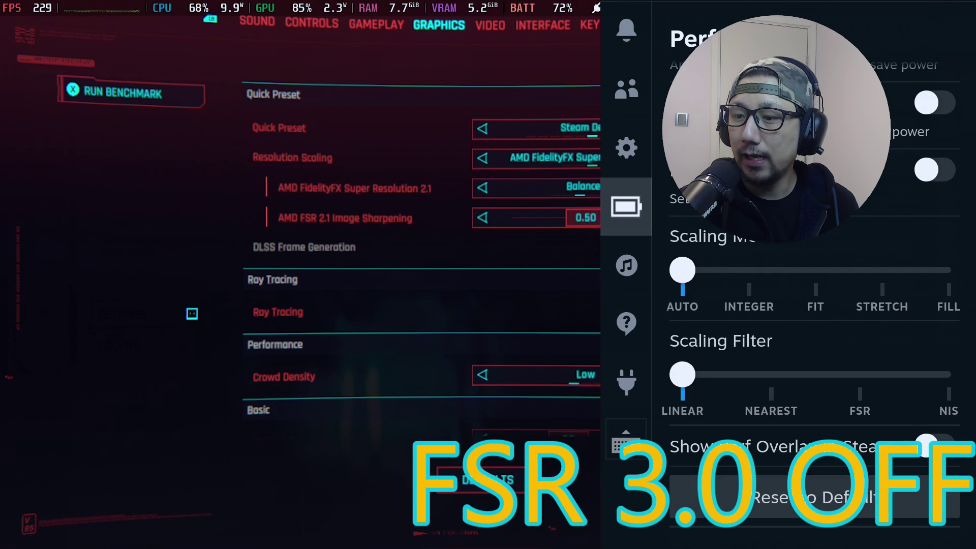
# Step: Review the CPU threads, frequency limits and governor in the CPU/GPU tuning plugin, and close the overlay
pyautogui.press('Down')
pyautogui.press('Down')
pyautogui.press('Down')
pyautogui.press('Right')
pyautogui.press('Down')
pyautogui.press('Down')
pyautogui.press('Down')
pyautogui.press('Down')
pyautogui.press('Return')
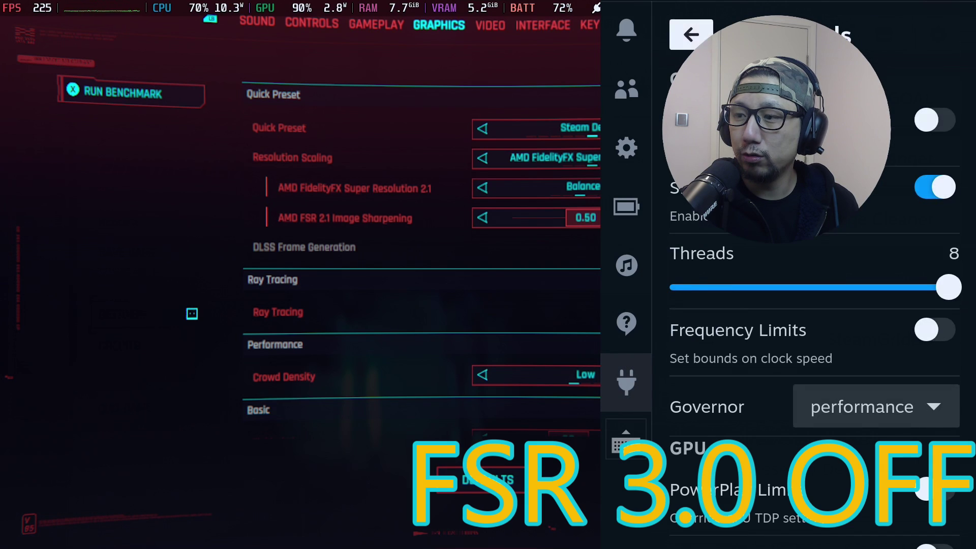
pyautogui.press('Down')
pyautogui.press('Down')
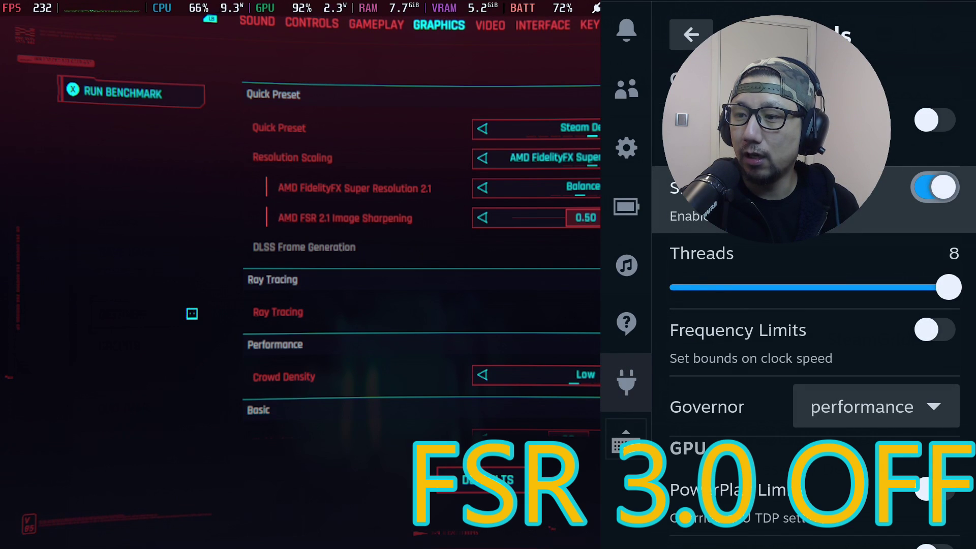
pyautogui.press('Down')
pyautogui.press('Down')
pyautogui.press('Down')
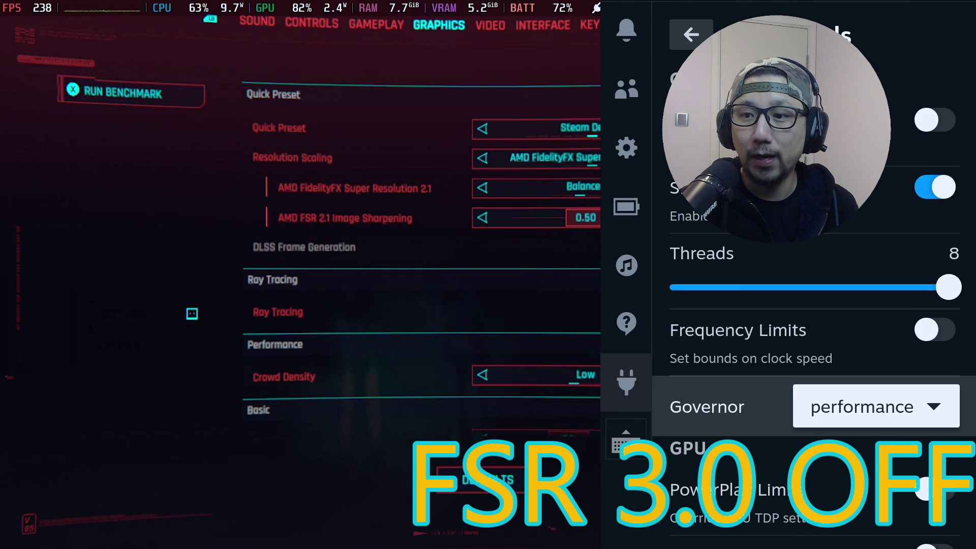
pyautogui.press('Escape')
pyautogui.press('Escape')
pyautogui.press('Escape')
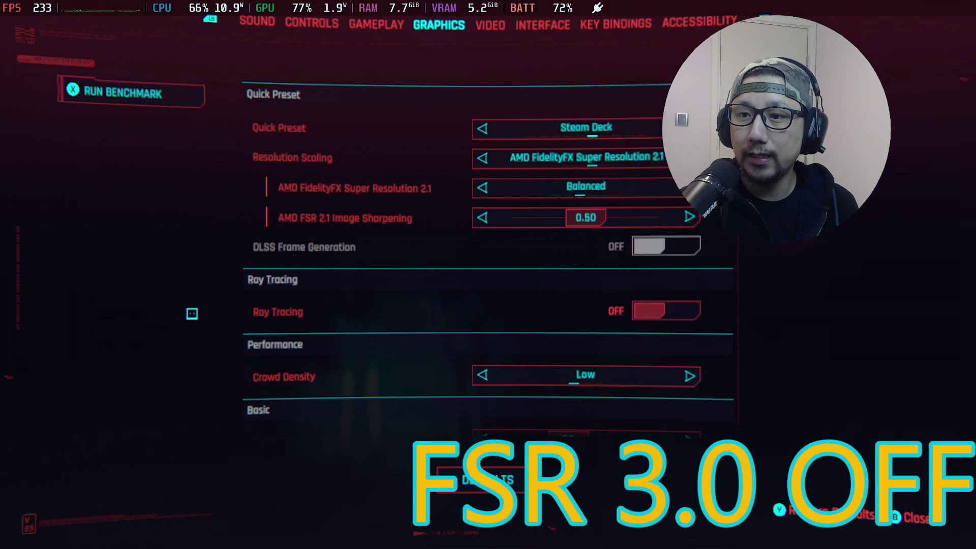
# Step: Review the game's Video settings for HDR mode, maximum FPS and resolution, and resume the game
pyautogui.press('3')
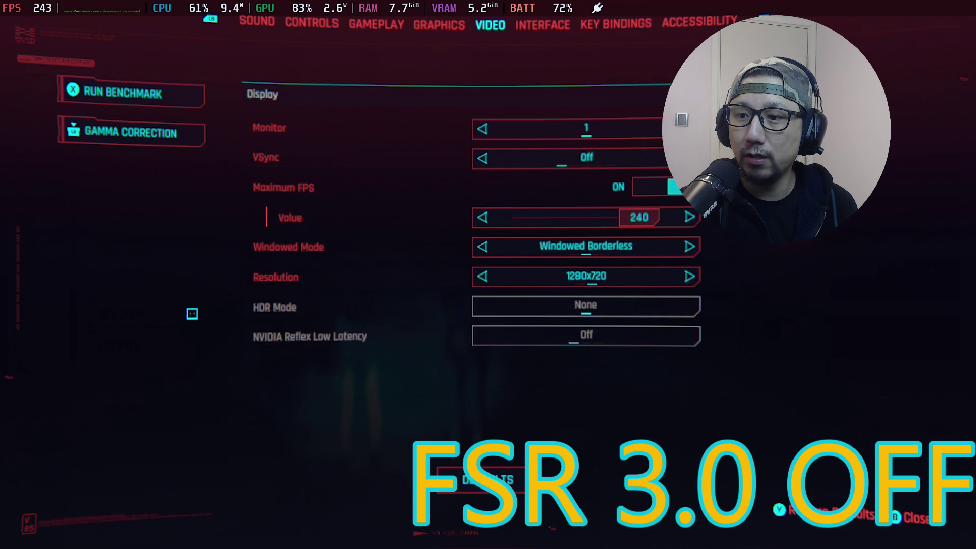
pyautogui.click(586, 305)
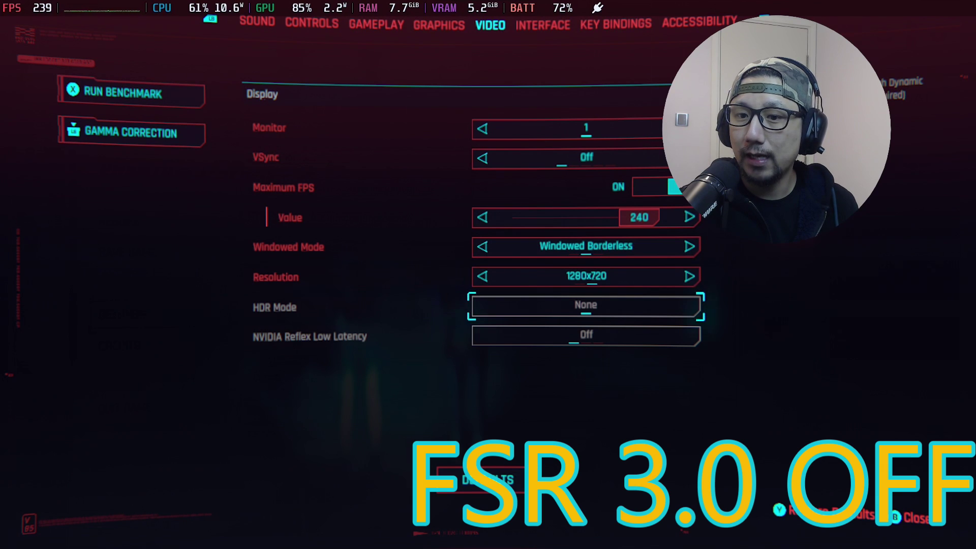
pyautogui.press('Up')
pyautogui.press('Up')
pyautogui.press('Up')
pyautogui.press('Up')
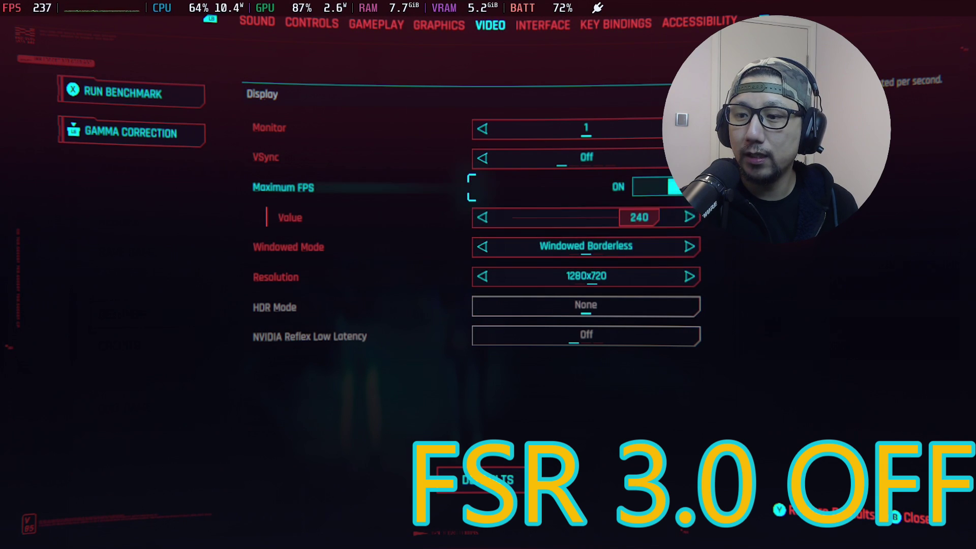
pyautogui.press('Down')
pyautogui.press('Down')
pyautogui.press('Down')
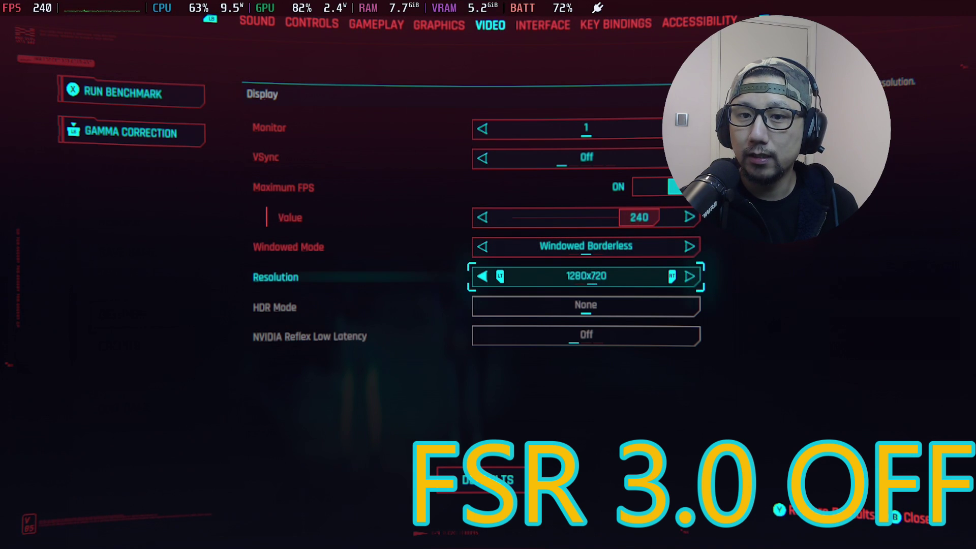
pyautogui.press('Escape')
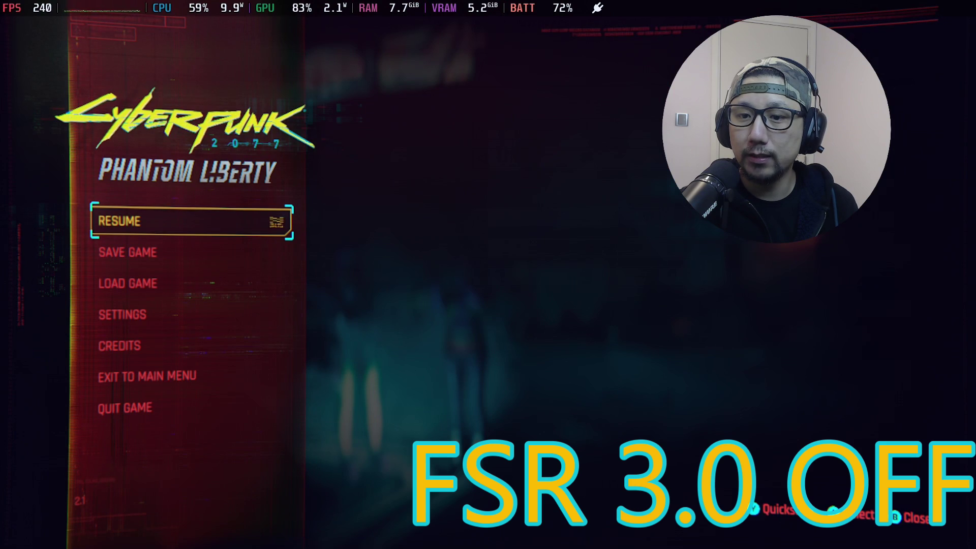
pyautogui.press('Escape')
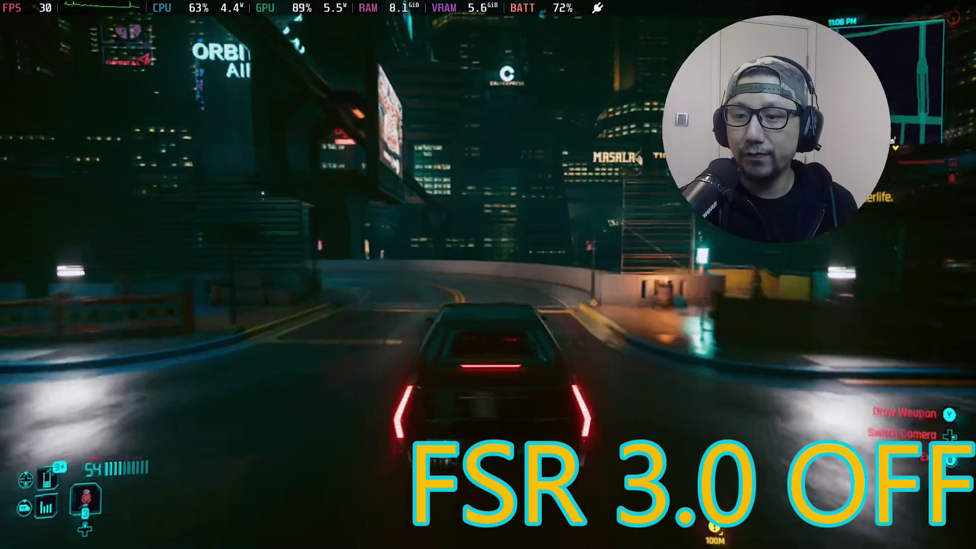
# Step: Exit Cyberpunk 2077 through Steam and confirm closing it
pyautogui.press('i')
pyautogui.hotkey('ctrl', '1')
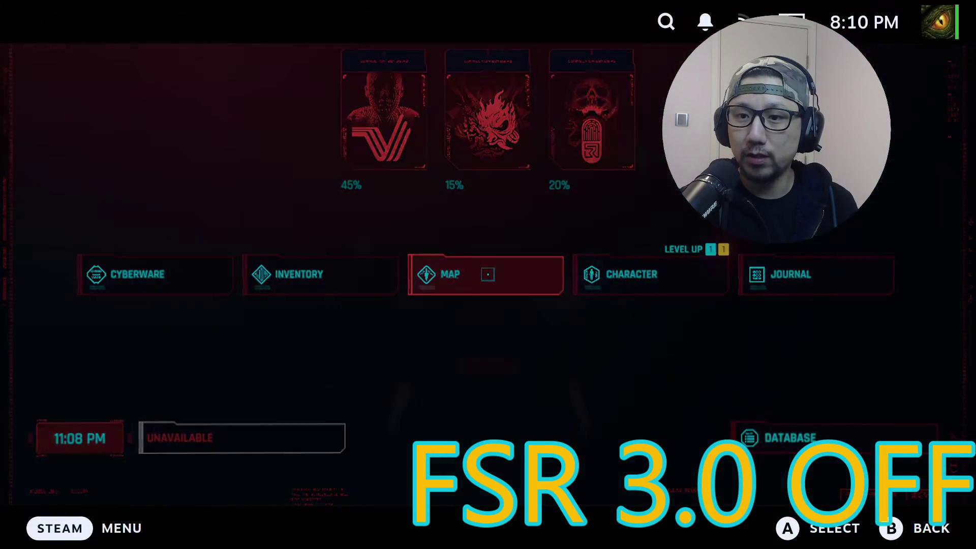
pyautogui.press('Right')
pyautogui.press('Down')
pyautogui.press('Down')
pyautogui.press('Down')
pyautogui.press('Down')
pyautogui.press('Down')
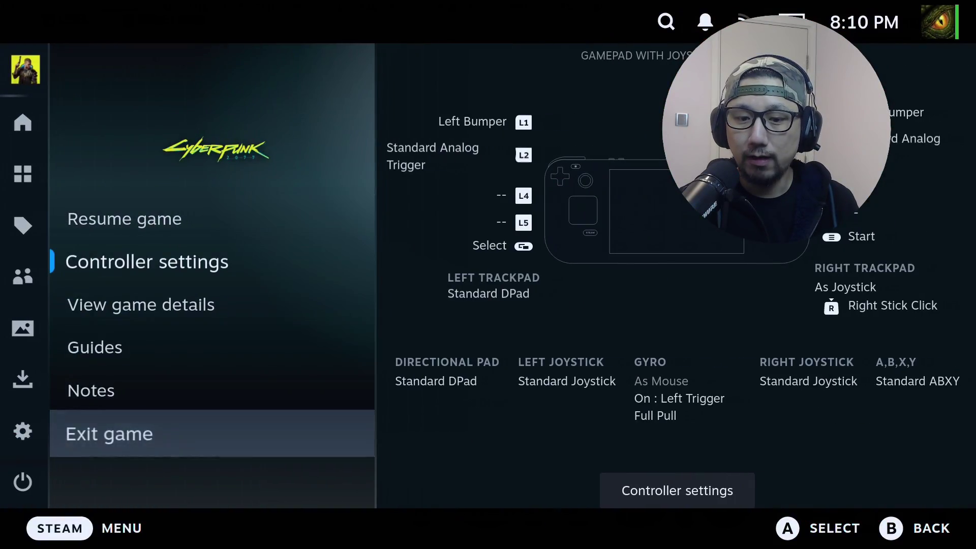
pyautogui.press('Return')
# Step: Open the properties of the Cyberpunk 2077 shortcut in Steam
pyautogui.press('Return')
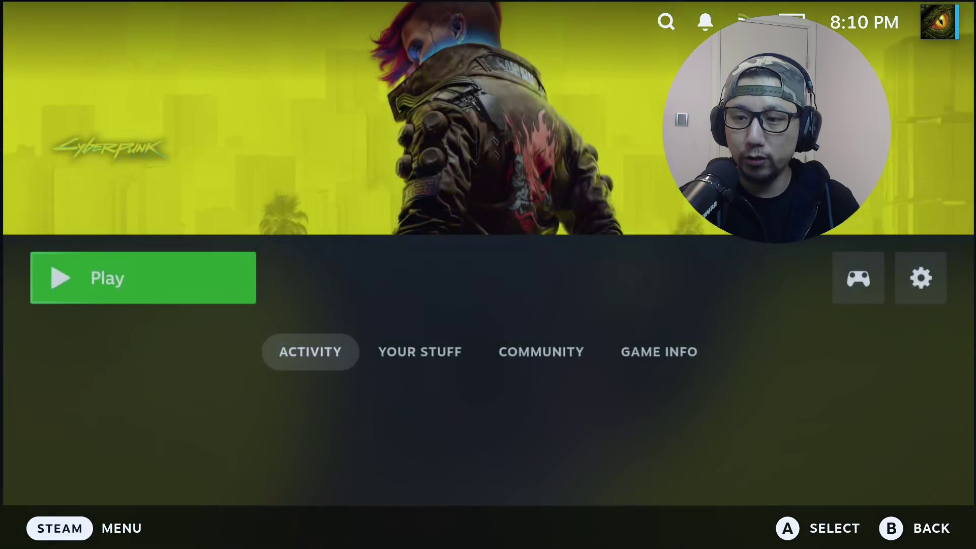
pyautogui.press('Right')
pyautogui.press('Right')
pyautogui.press('Return')
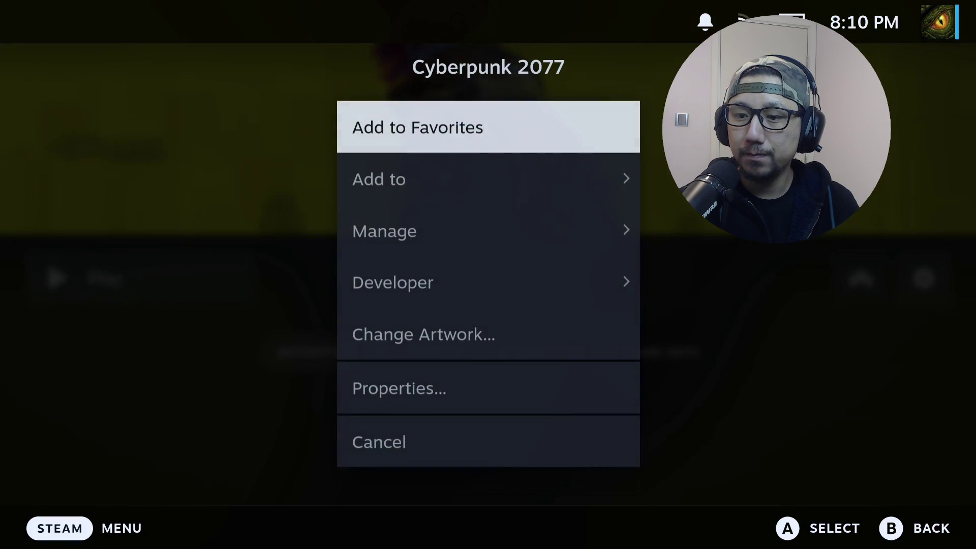
pyautogui.press('Down')
pyautogui.press('Down')
pyautogui.press('Down')
pyautogui.press('Down')
pyautogui.press('Down')
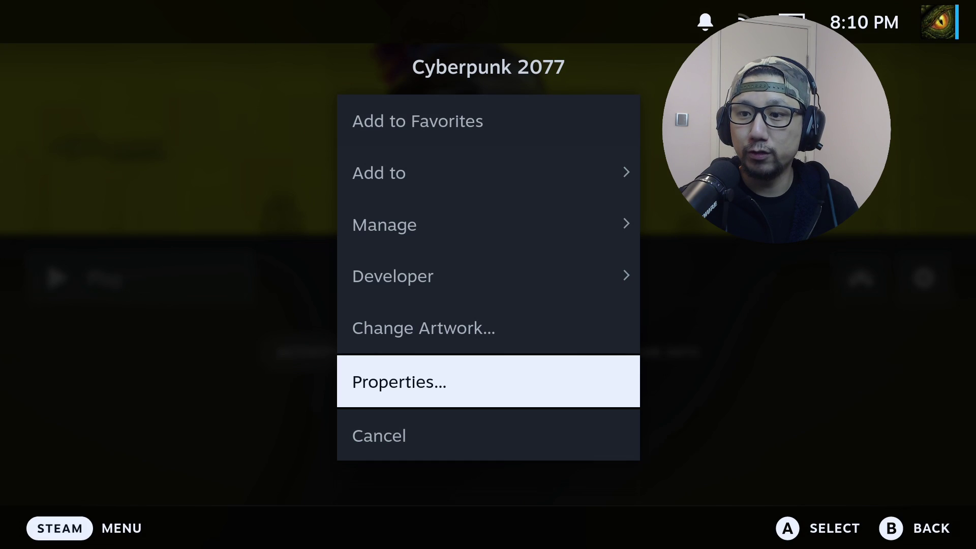
pyautogui.press('Return')
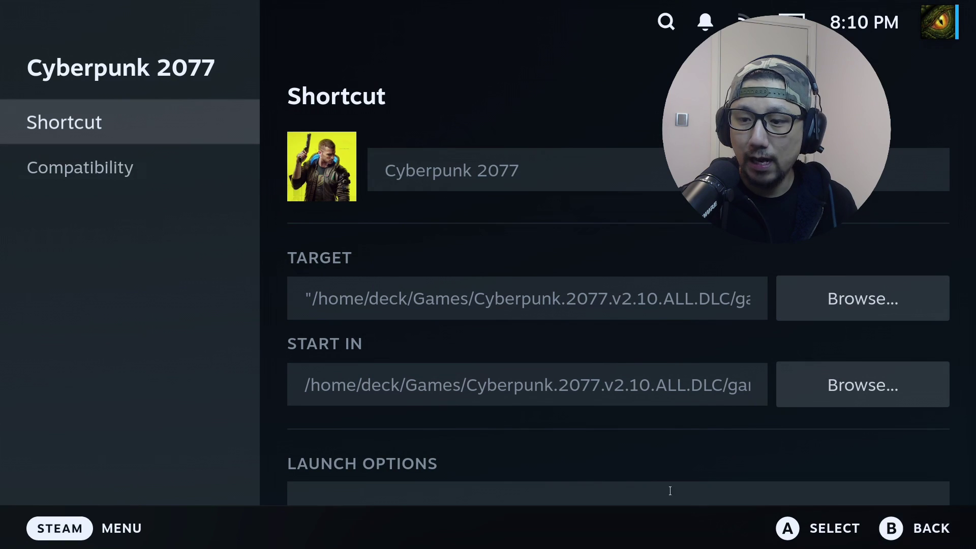
# Step: Set the shortcut's launch options to WINEDLLOVERRIDES="winmm=n,b" %COMMAND% and launch the game
pyautogui.scroll(-1, 669, 493)
pyautogui.click(468, 449)
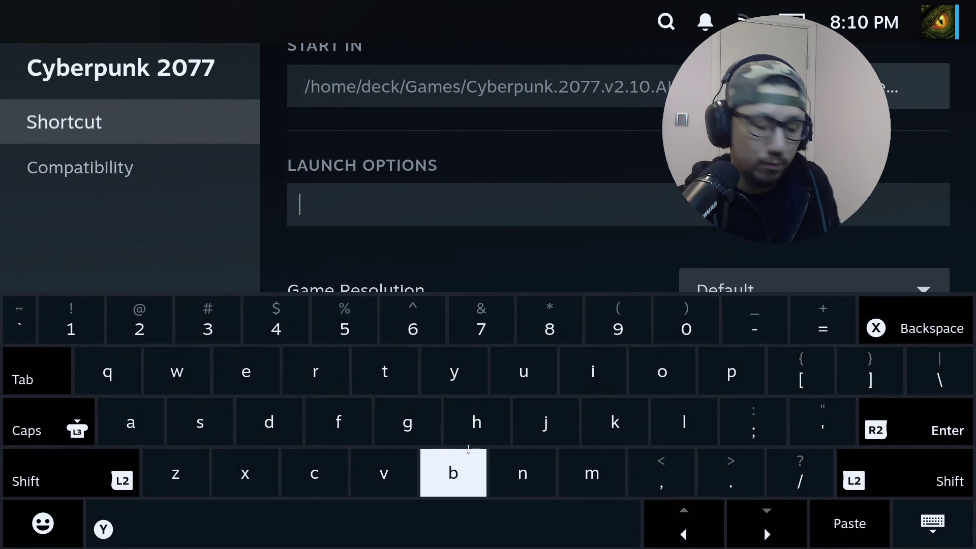
pyautogui.write('WINEDLLOVERRIDES="winmm=n,b" %COMMAND%')
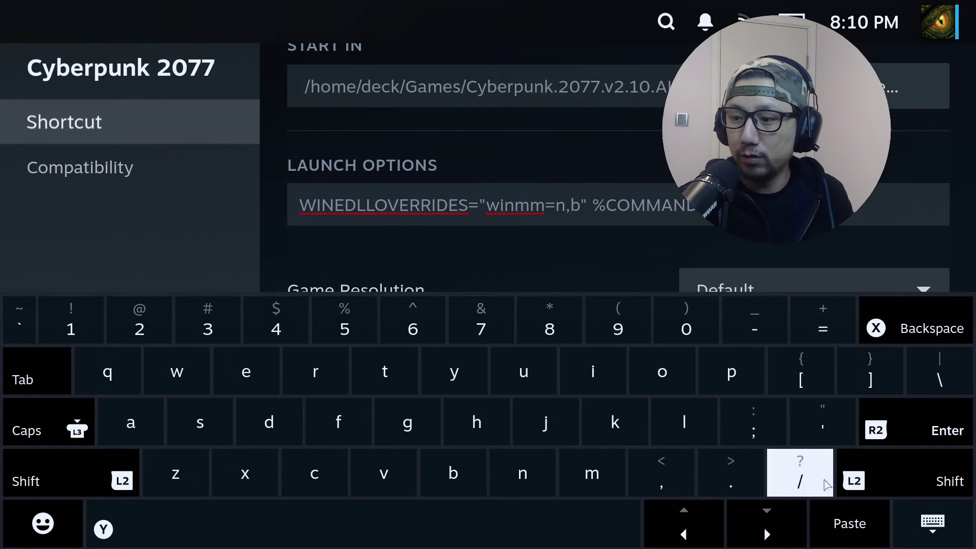
pyautogui.click(896, 517)
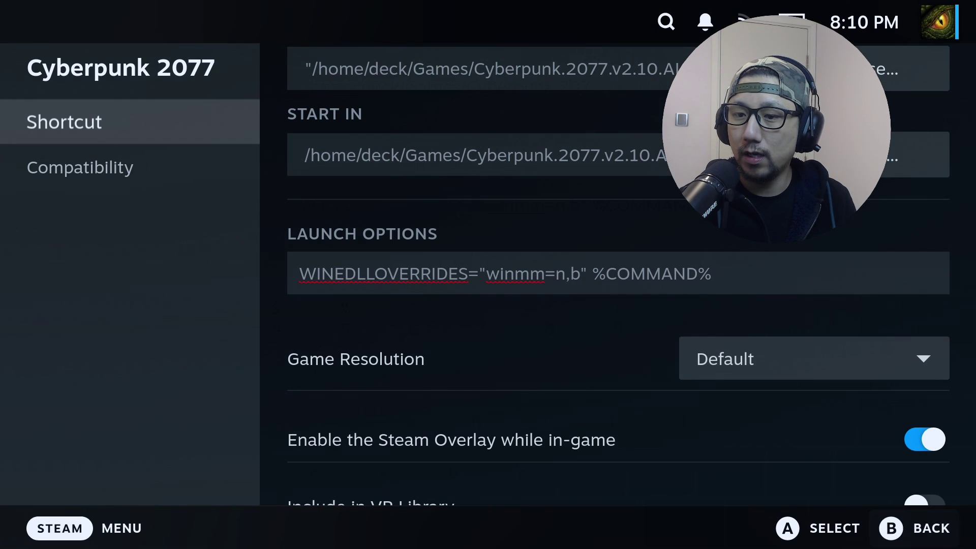
pyautogui.press('Escape')
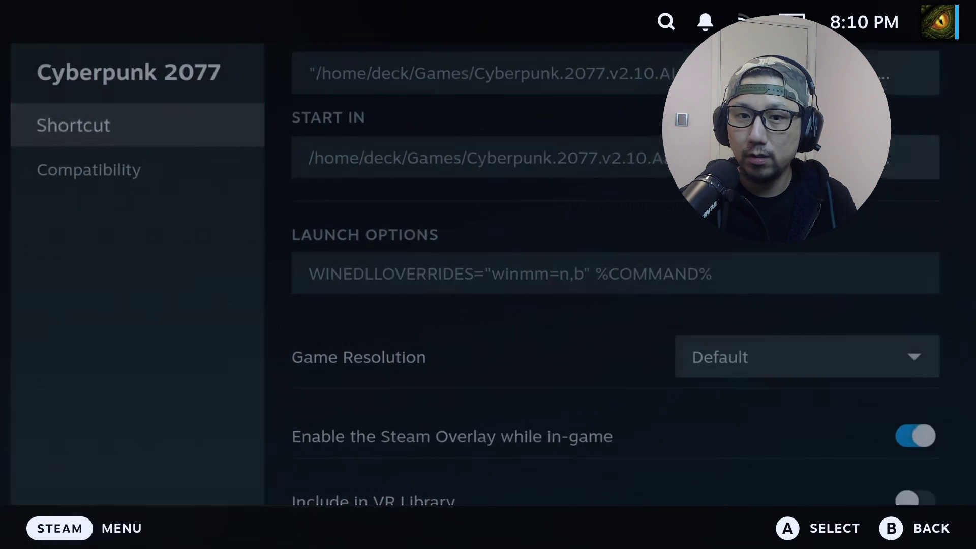
pyautogui.press('Return')
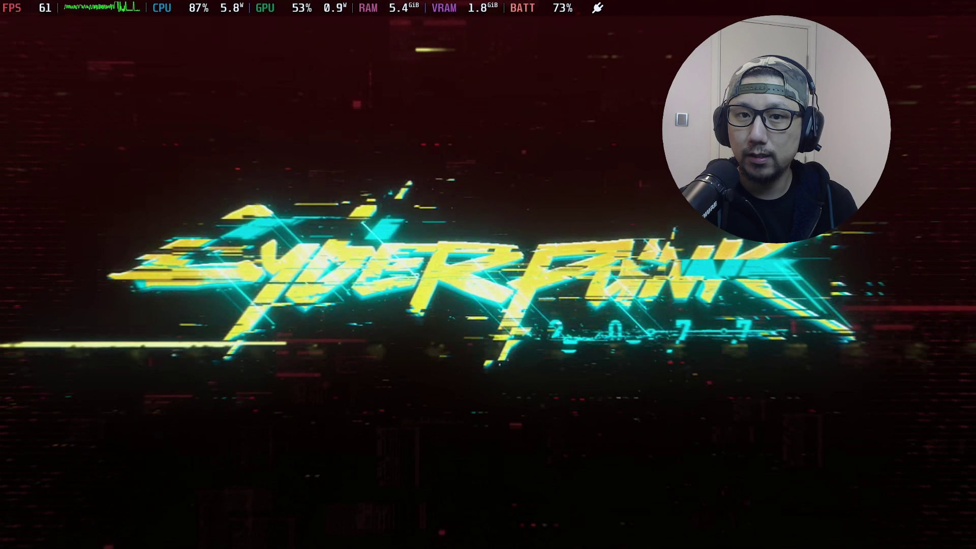
# Step: Switch to the game's Z:\home\deck\Games console window to check its signature message, and return to the game window
pyautogui.hotkey('ctrl', '1')
pyautogui.press('Right')
pyautogui.press('Down')
pyautogui.press('Down')
pyautogui.press('Down')
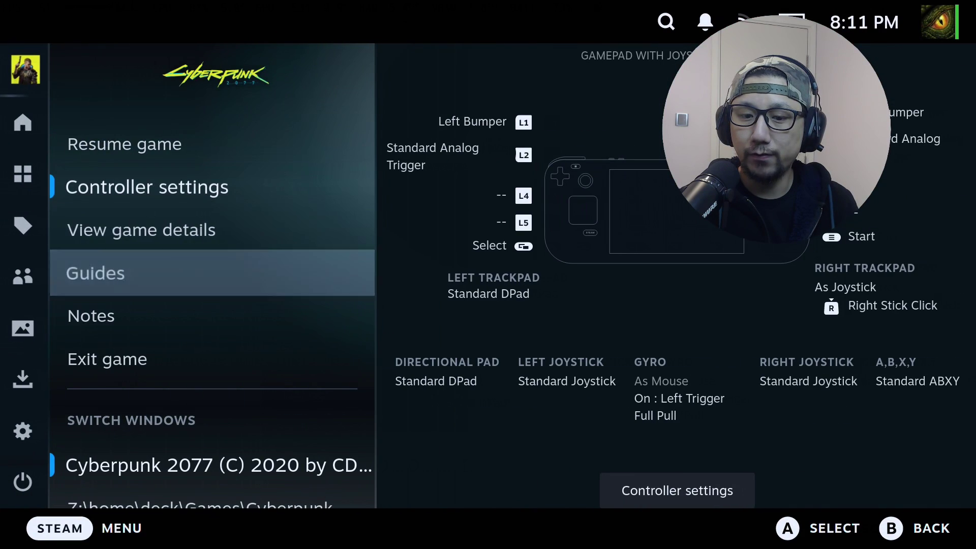
pyautogui.press('Down')
pyautogui.press('Down')
pyautogui.press('Down')
pyautogui.press('Down')
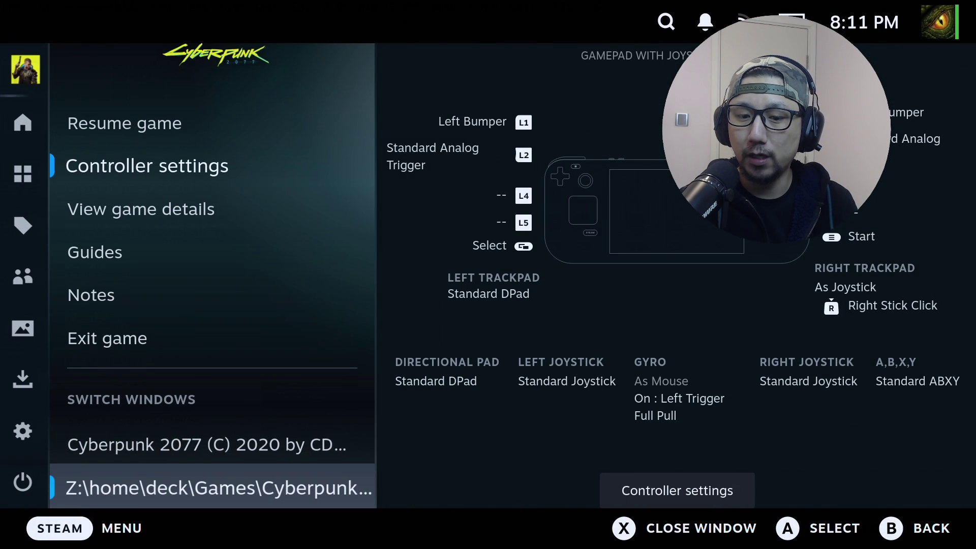
pyautogui.press('Return')
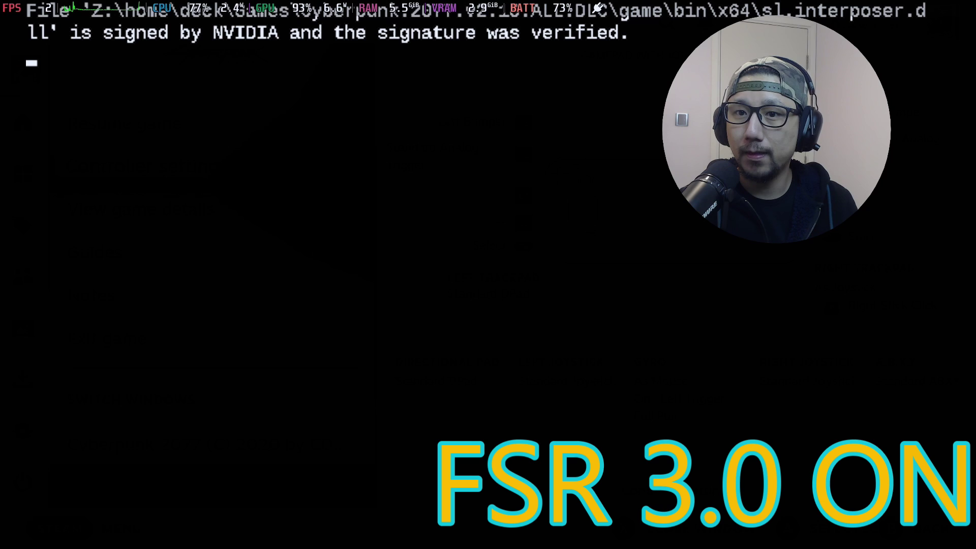
pyautogui.hotkey('ctrl', '1')
pyautogui.press('Up')
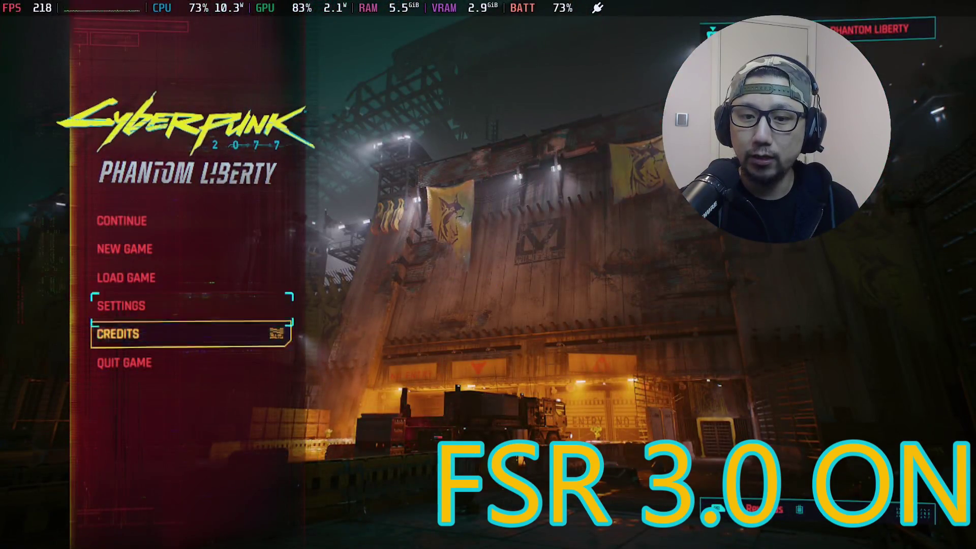
# Step: Open the game's settings and go to the Graphics page
pyautogui.click(192, 305)
pyautogui.press('3')
pyautogui.press('3')
pyautogui.press('3')
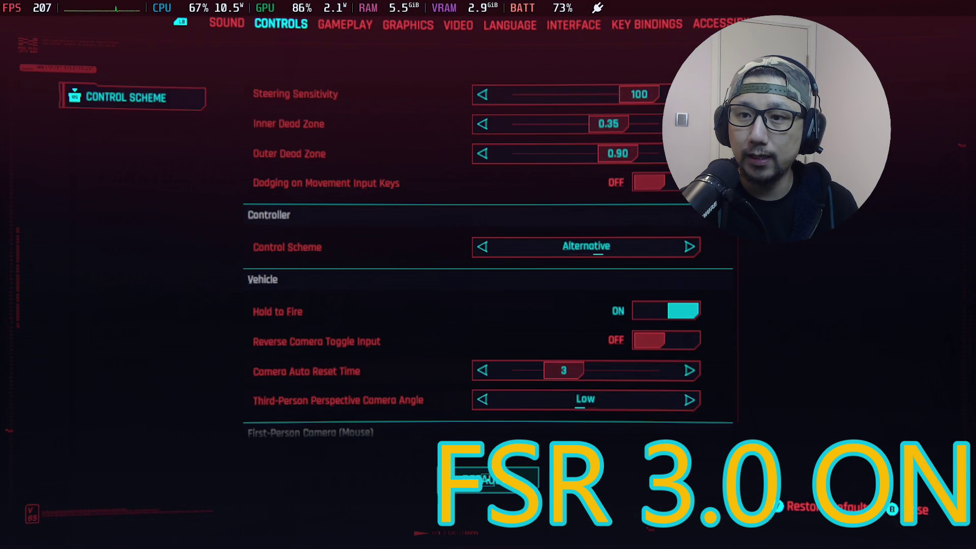
pyautogui.press('Up')
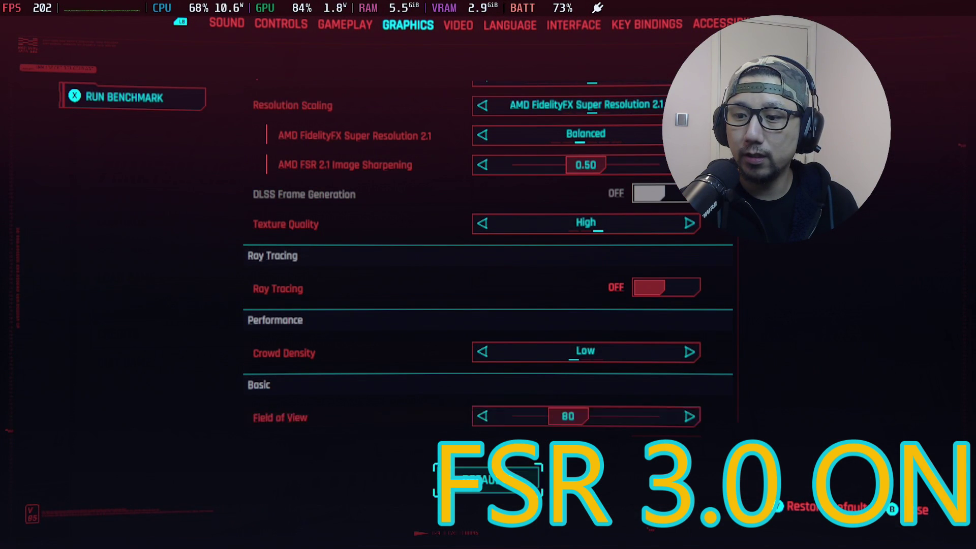
# Step: Review the graphics options from the basic effects back up to the quick preset and resolution scaling
pyautogui.scroll(-1, 585, 356)
pyautogui.press('Down')
pyautogui.press('Down')
pyautogui.press('Down')
pyautogui.press('Down')
pyautogui.press('Down')
pyautogui.press('Down')
pyautogui.press('Down')
pyautogui.press('Down')
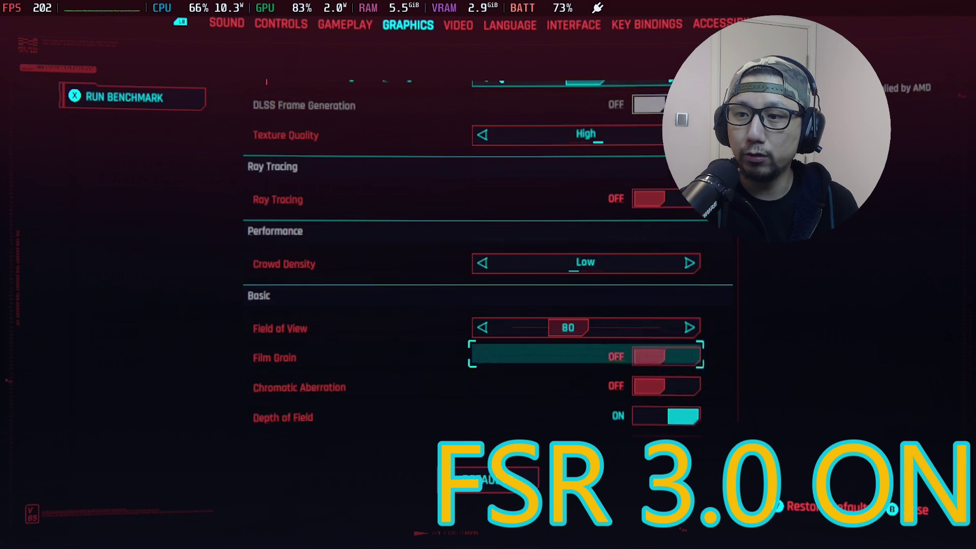
pyautogui.press('Up')
pyautogui.press('Up')
pyautogui.press('Up')
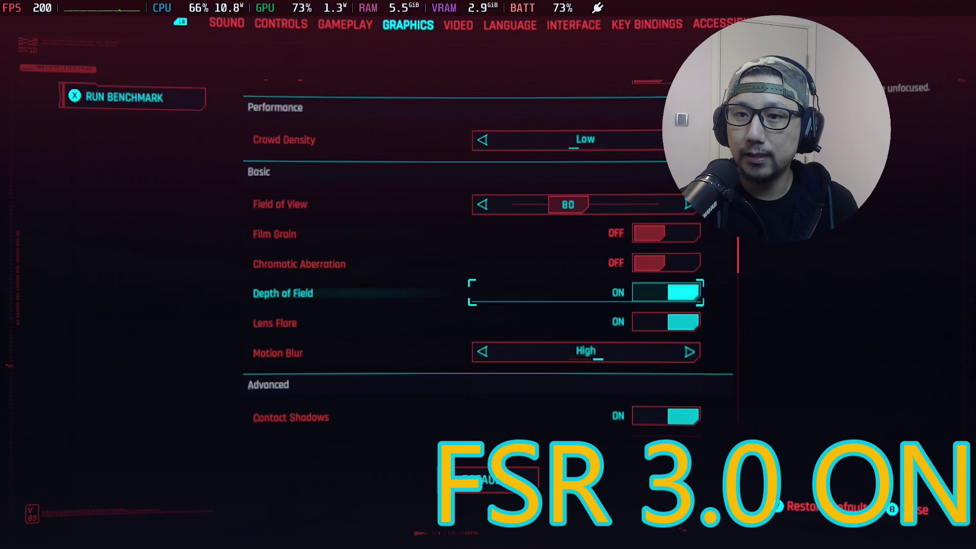
pyautogui.press('1')
pyautogui.press('3')
pyautogui.scroll(4, 584, 218)
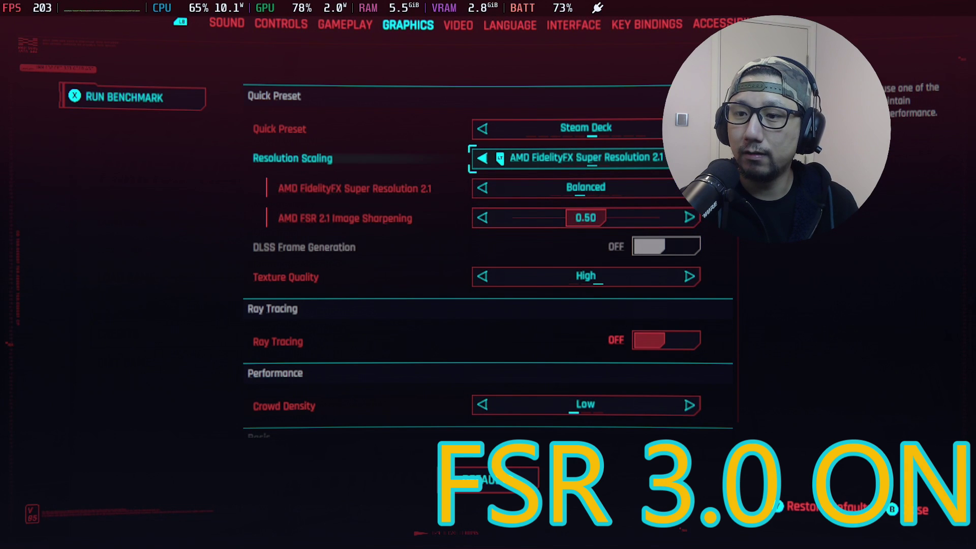
# Step: Check the game's display settings, including VSync and resolution, and return to the graphics settings
pyautogui.press('q')
pyautogui.press('e')
pyautogui.press('e')
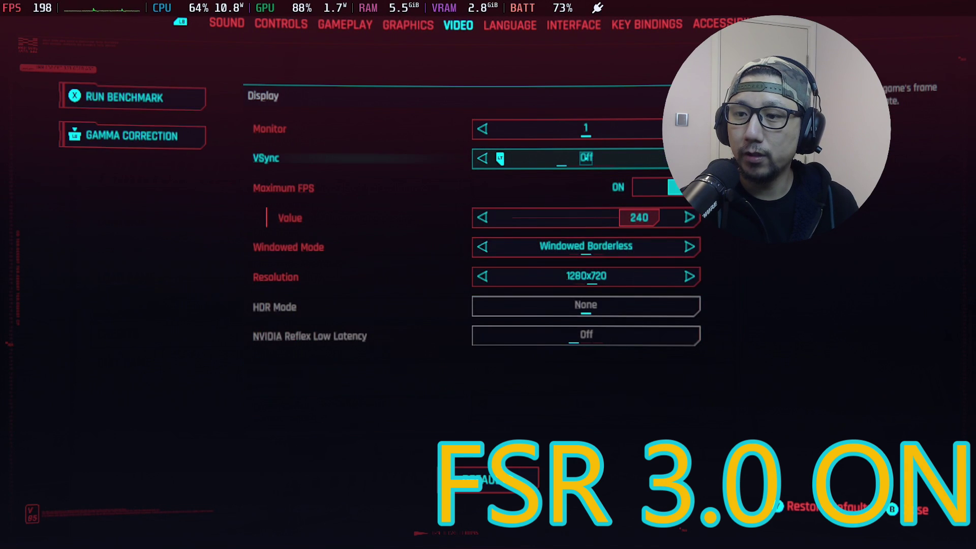
pyautogui.press('e')
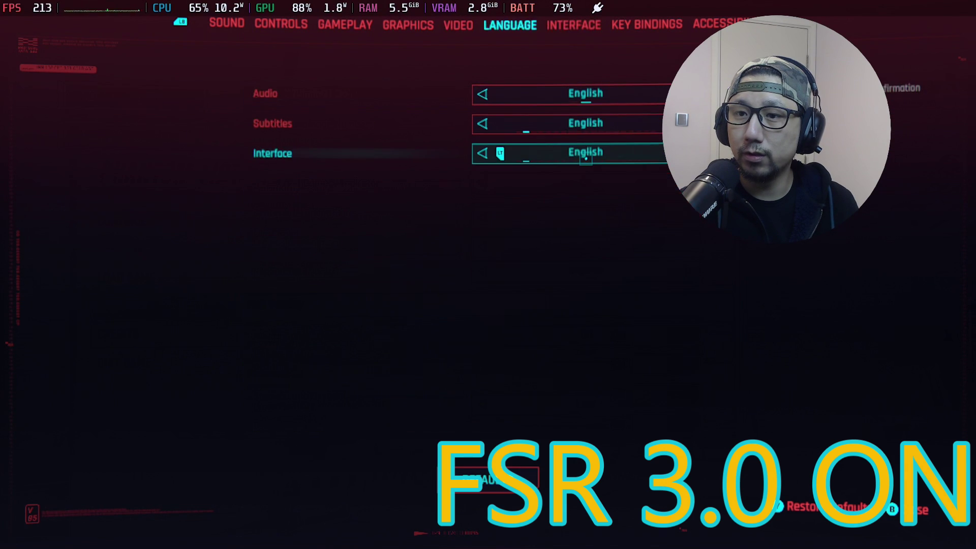
pyautogui.press('q')
pyautogui.press('q')
# Step: With the Steam Deck quick preset selected, set Resolution Scaling to DLSS Super Resolution and apply the change
pyautogui.press('Up')
pyautogui.press('Left')
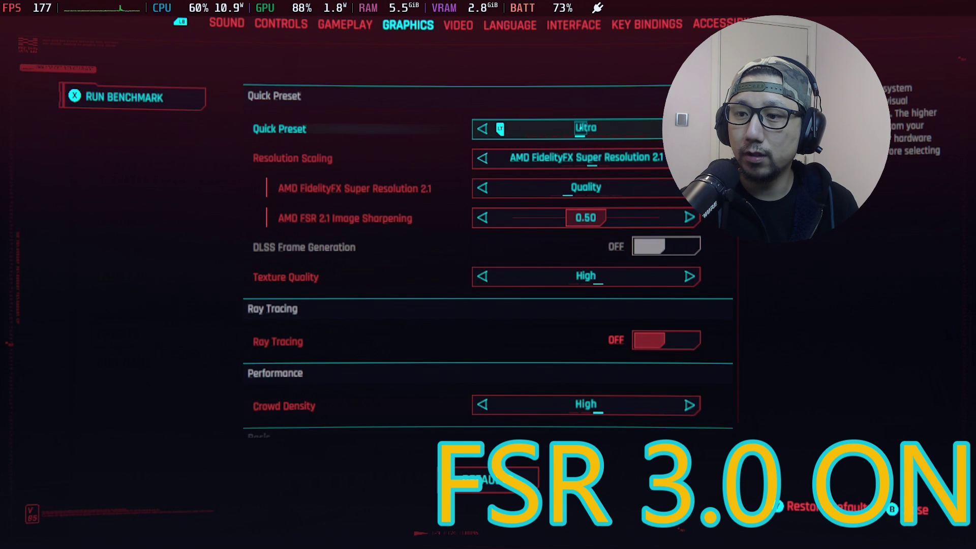
pyautogui.press('Right')
pyautogui.press('Down')
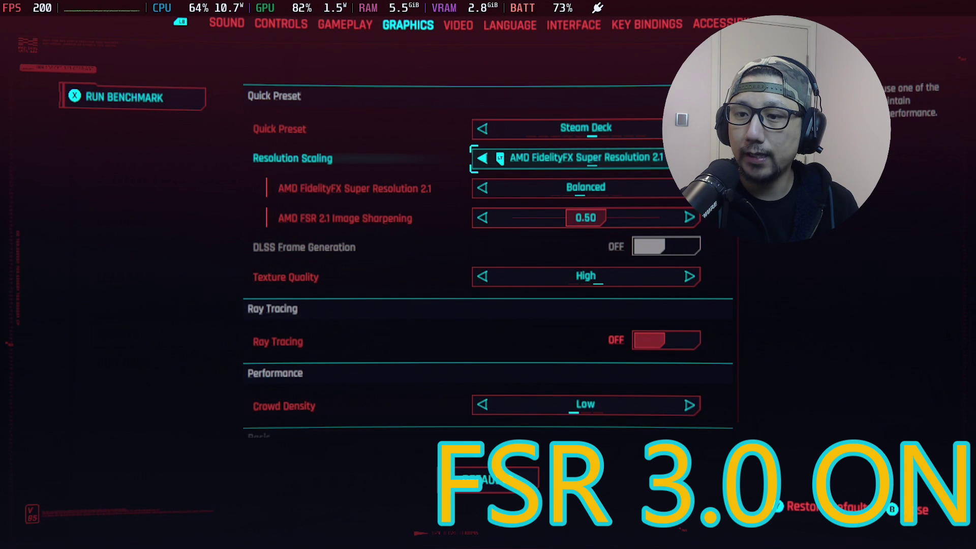
pyautogui.press('Left')
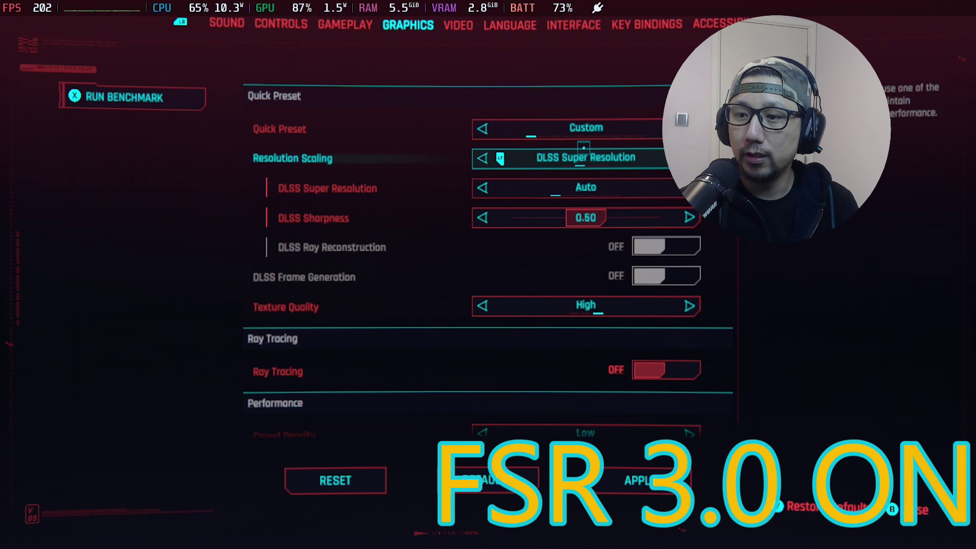
pyautogui.click(637, 483)
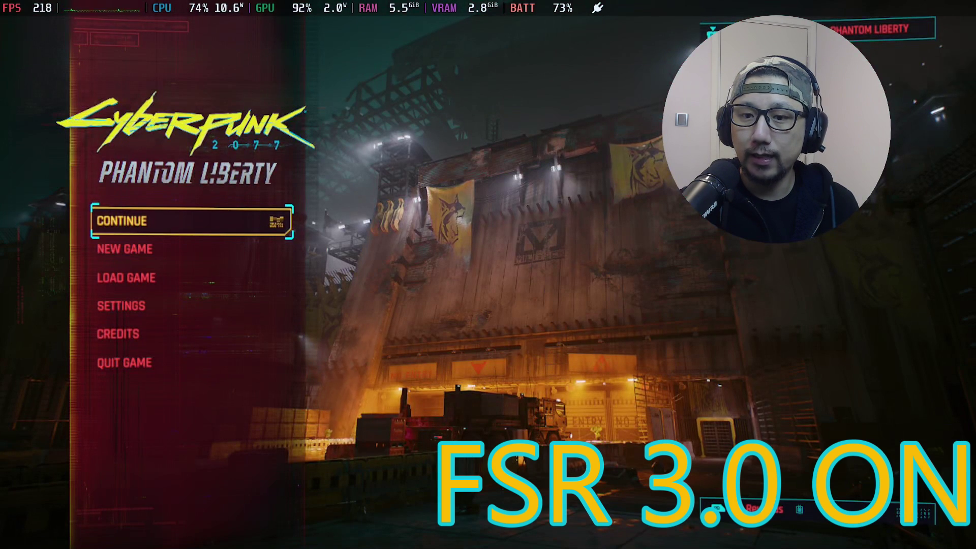
# Step: Load the Ghost Town save AutoSave-4 in Little China
pyautogui.click(133, 240)
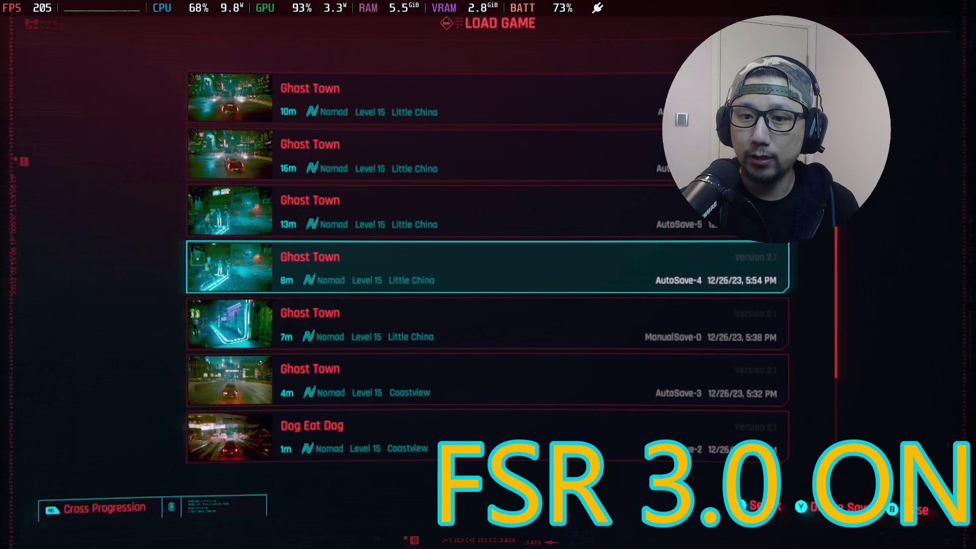
pyautogui.click(394, 254)
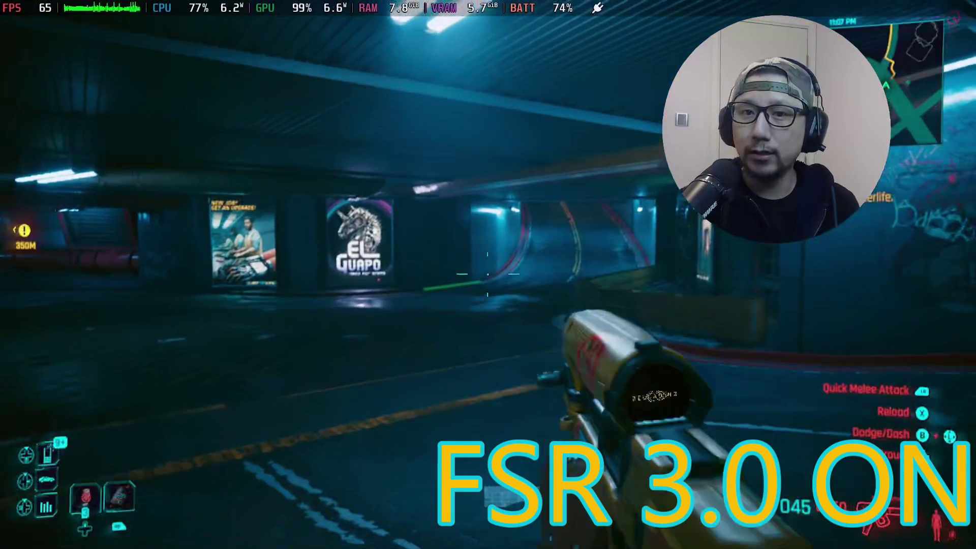
# Step: Exit Cyberpunk 2077 through Steam and switch the Steam Deck to desktop mode
pyautogui.hotkey('ctrl', '1')
pyautogui.press('Up')
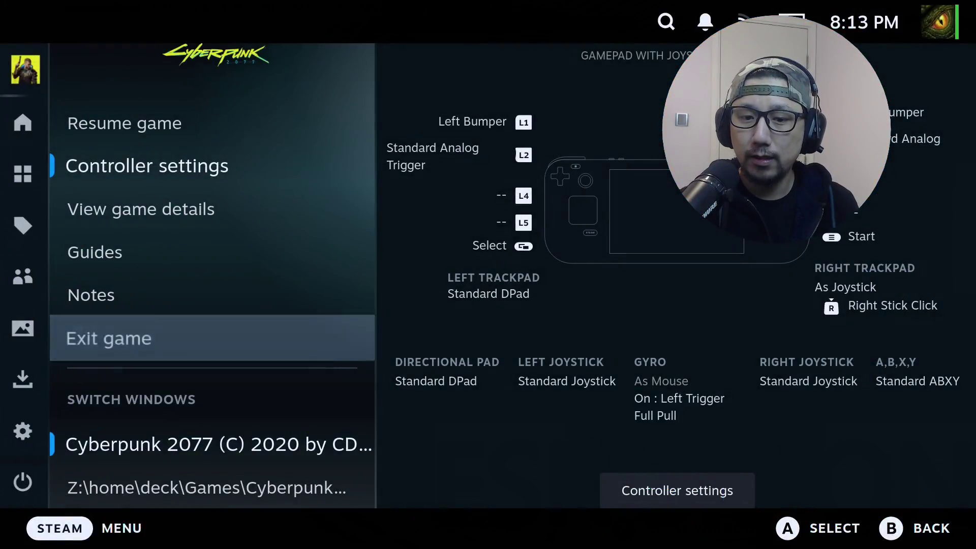
pyautogui.press('Escape')
pyautogui.press('Return')
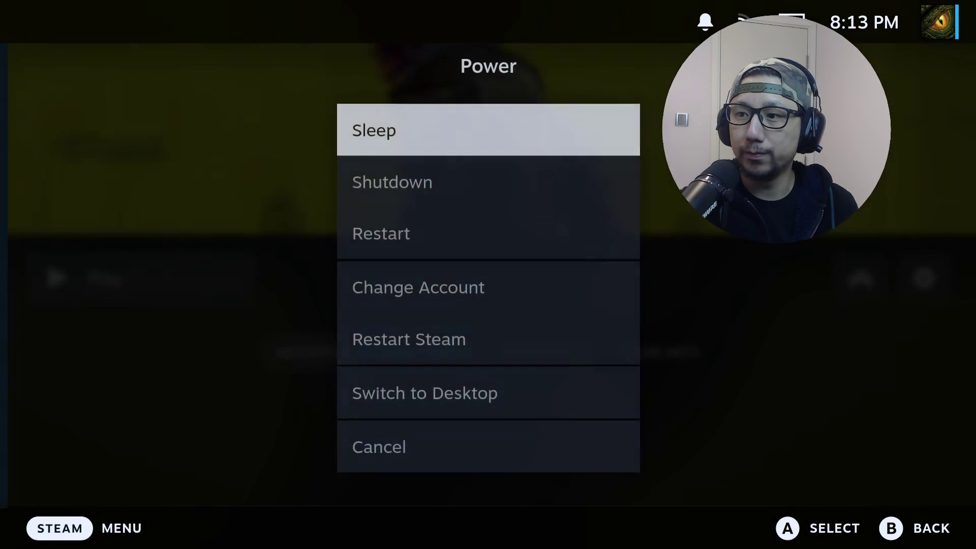
pyautogui.press('Up')
pyautogui.press('Up')
pyautogui.press('Return')
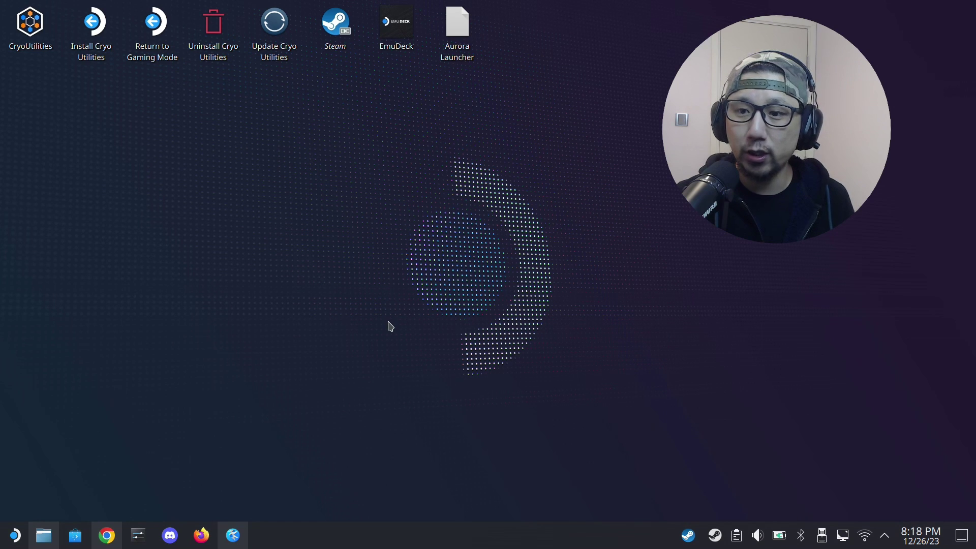
# Step: Open README.txt from the FSR2FSR3 folder inside LukeFZ_Mods to read the mod's installation instructions
pyautogui.click(106, 534)
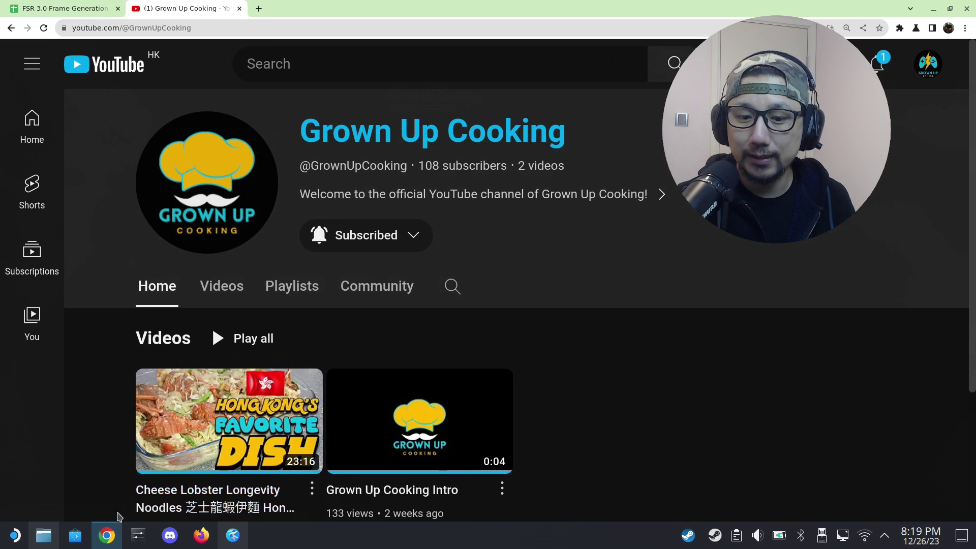
pyautogui.click(43, 536)
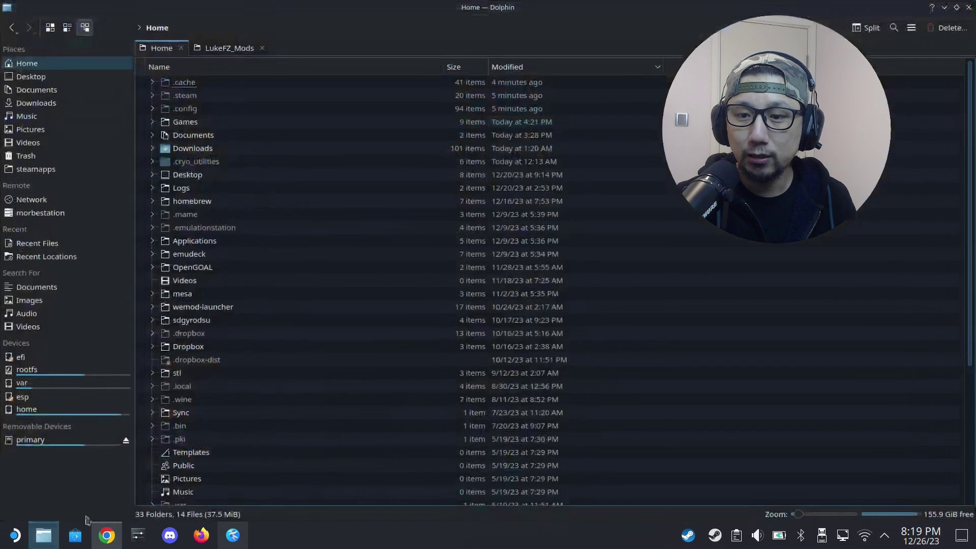
pyautogui.click(226, 47)
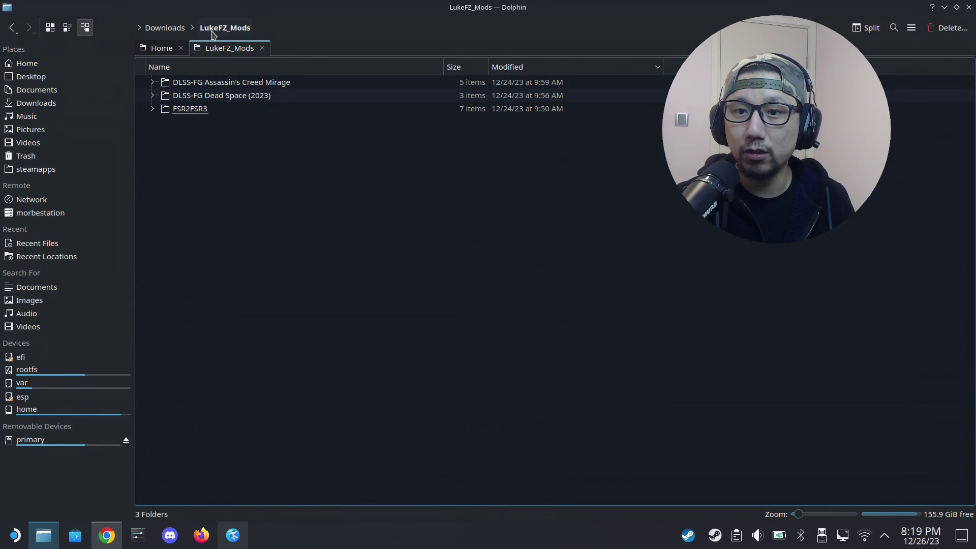
pyautogui.click(181, 111)
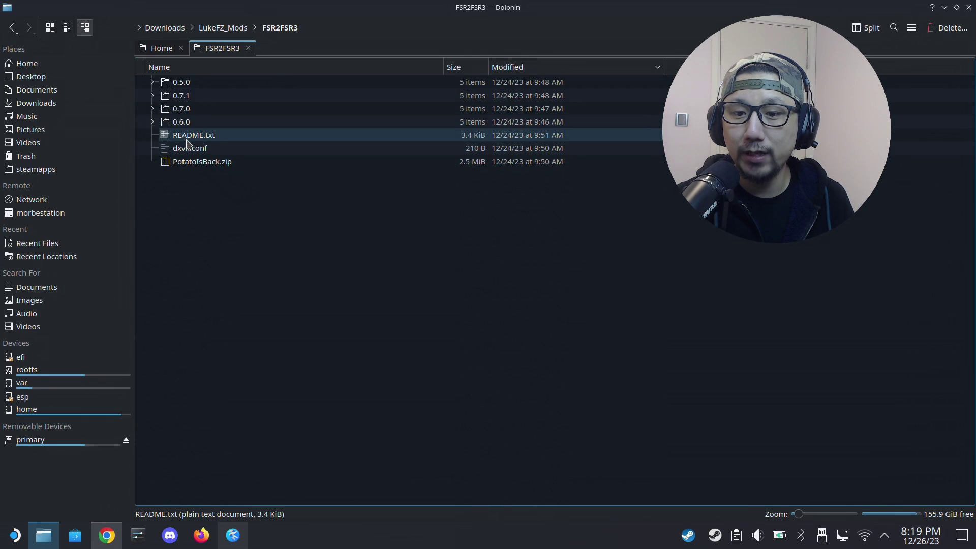
pyautogui.click(193, 135)
pyautogui.click(344, 216)
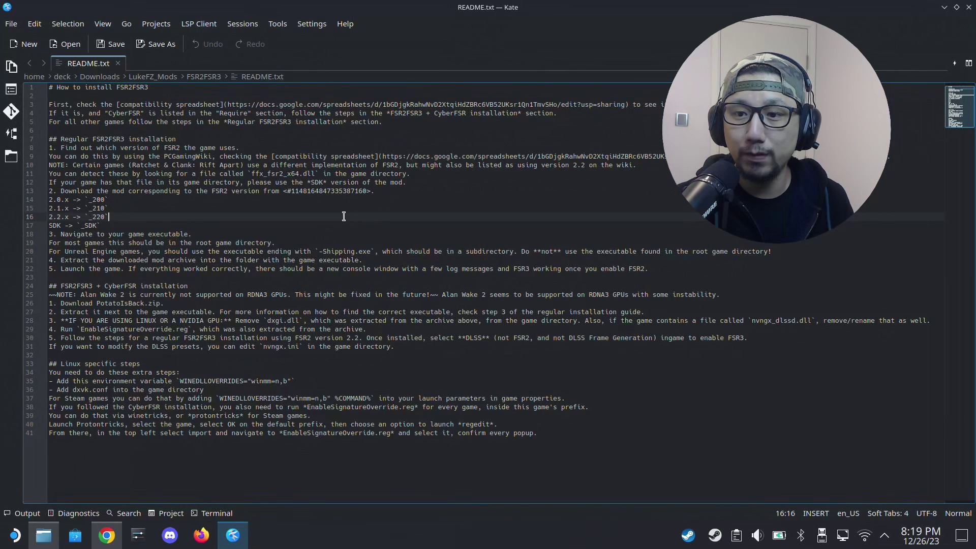
# Step: Check the recommended mod version and installation type for Cyberpunk 2077 in the FSR 3.0 compatibility spreadsheet in Chrome
pyautogui.click(103, 532)
pyautogui.click(76, 9)
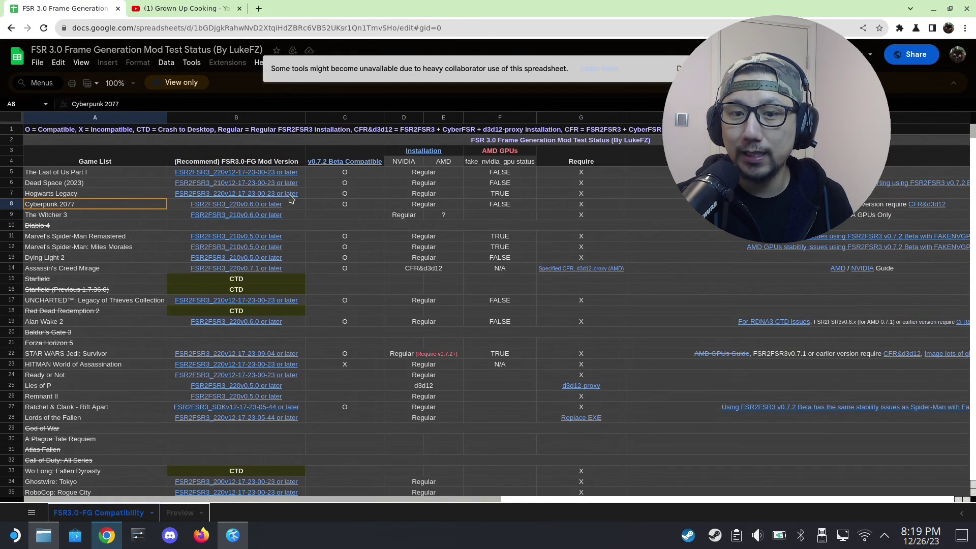
pyautogui.click(14, 205)
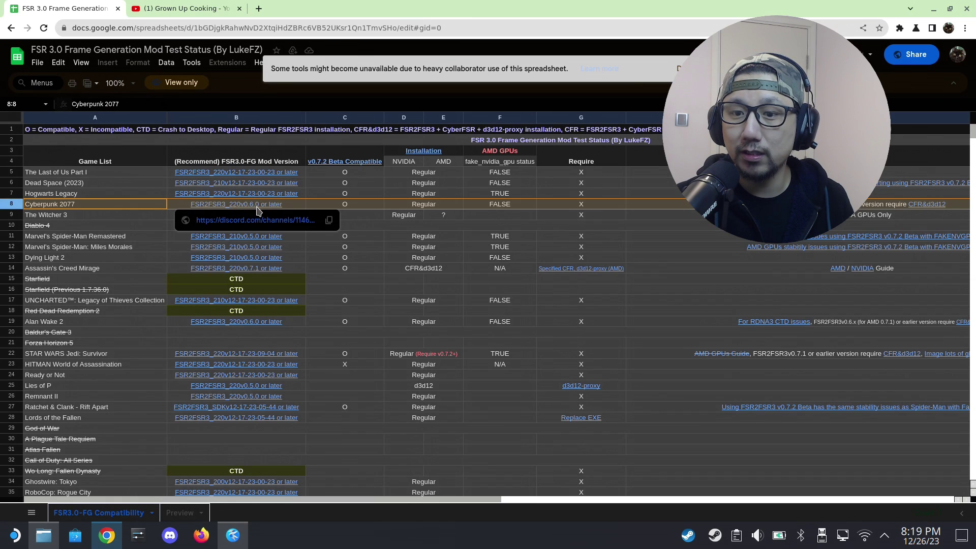
pyautogui.click(425, 205)
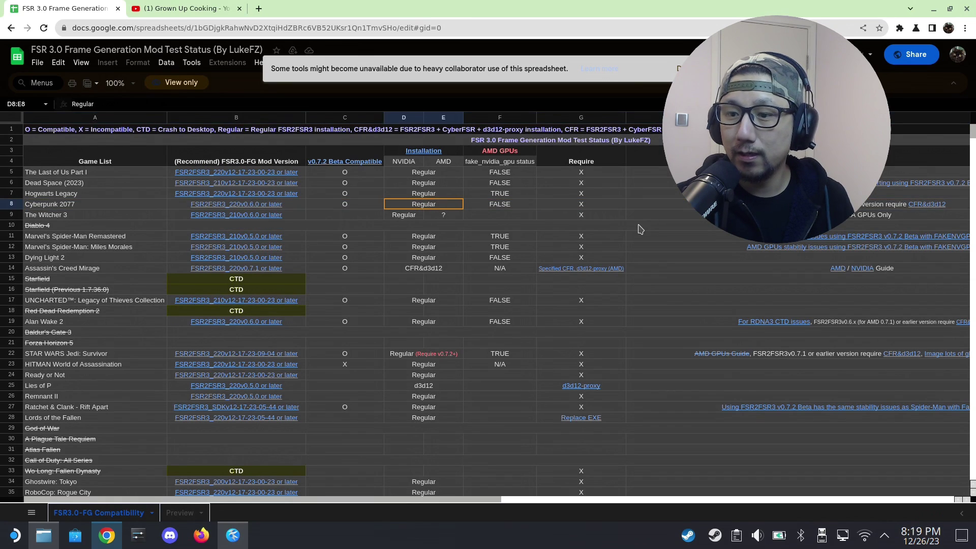
# Step: Read the Note entry in the spreadsheet's Cyberpunk 2077 row about mod version requirements
pyautogui.press('Right')
pyautogui.press('Right')
pyautogui.press('Right')
pyautogui.press('Right')
pyautogui.press('Right')
pyautogui.press('Left')
pyautogui.press('Left')
pyautogui.press('Left')
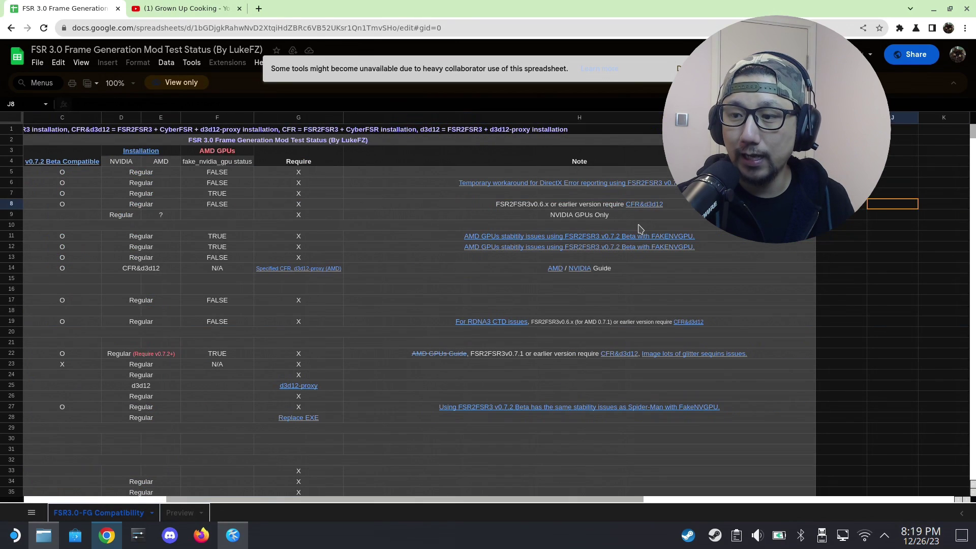
pyautogui.press('Right')
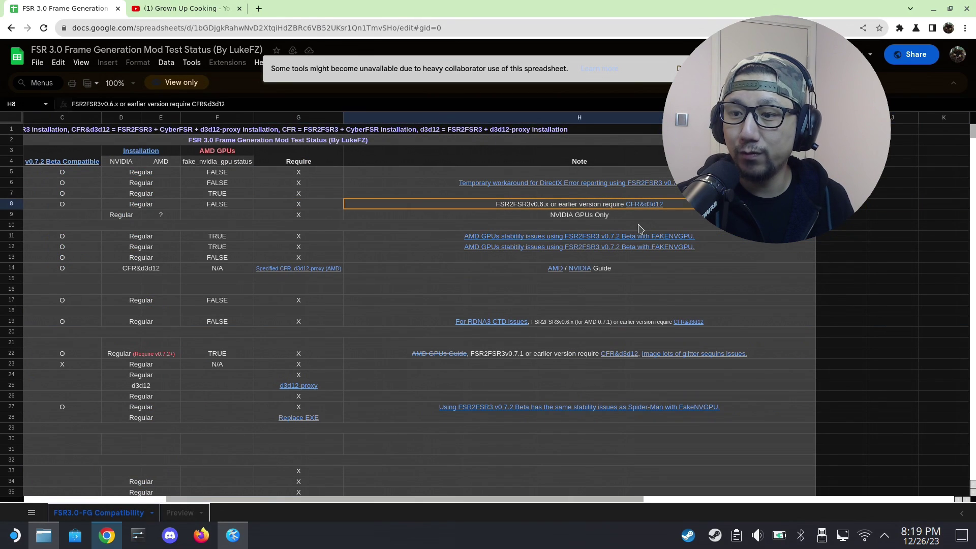
pyautogui.click(568, 204)
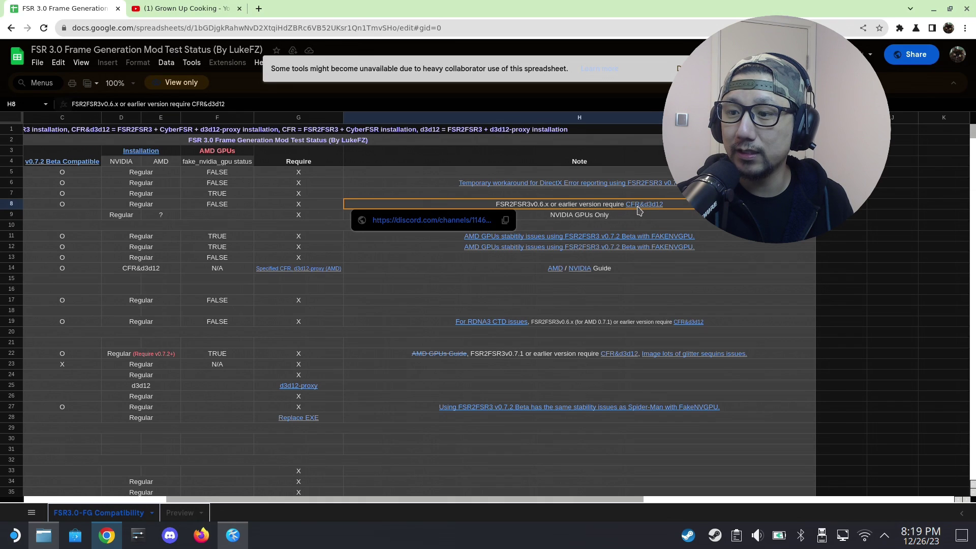
# Step: Revisit the README, then open FSR2FSR3_220.zip from the 0.6.0 mod folder to inspect its files
pyautogui.click(235, 538)
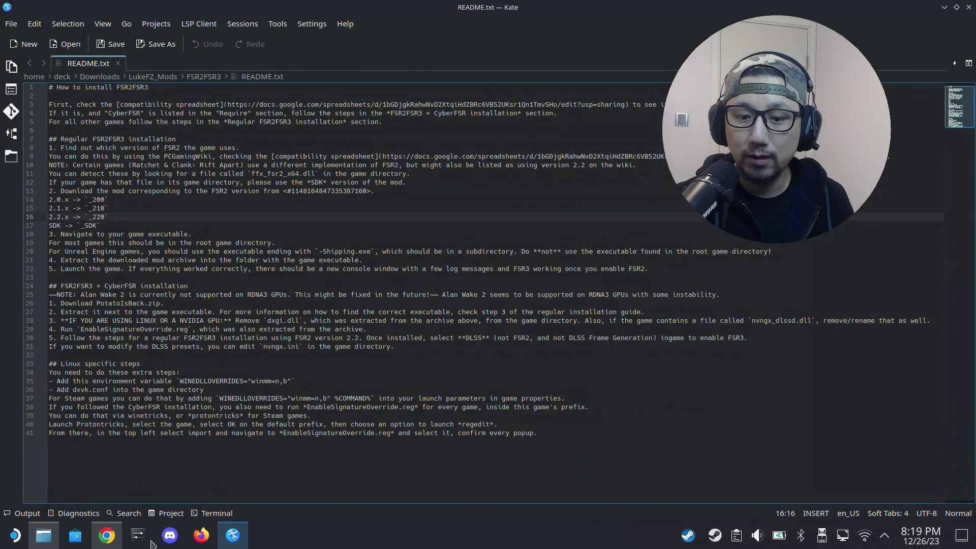
pyautogui.click(42, 546)
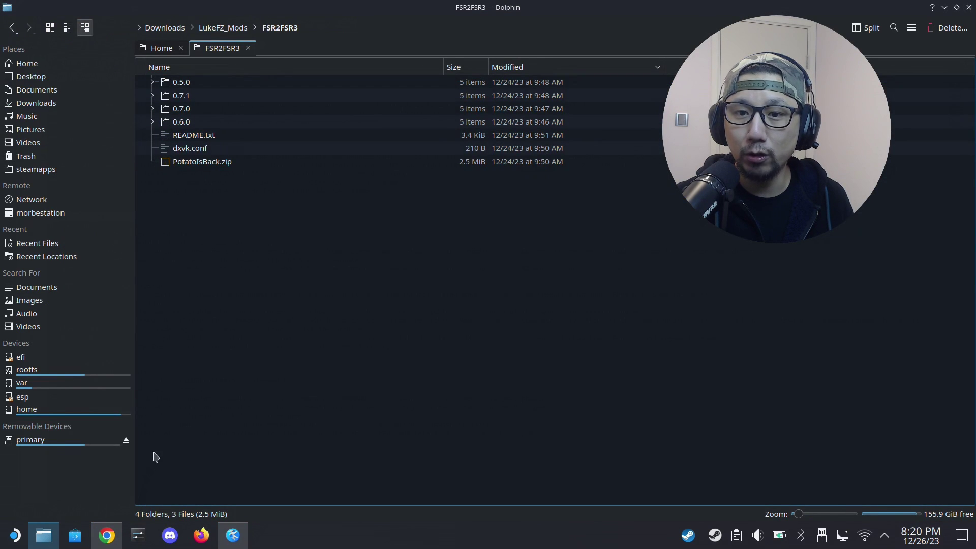
pyautogui.click(183, 126)
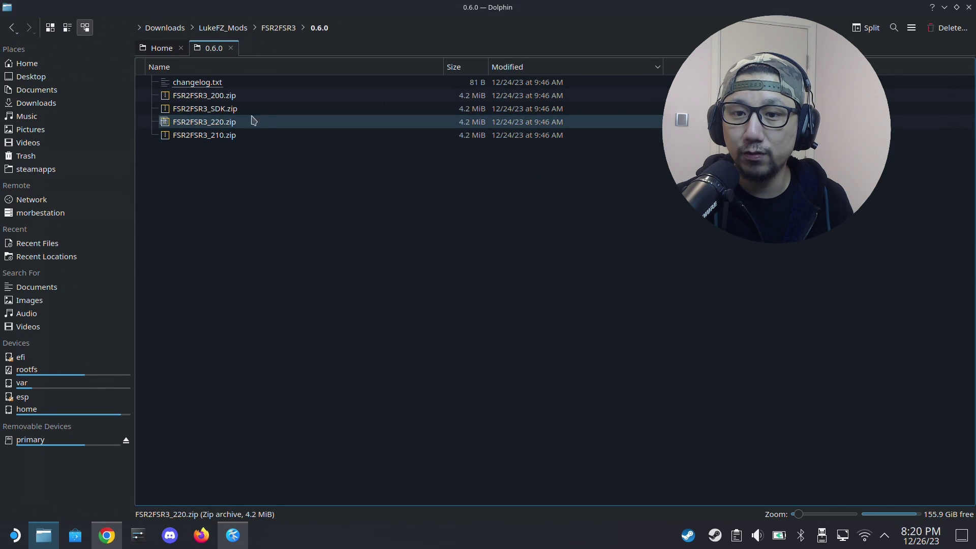
pyautogui.click(212, 126)
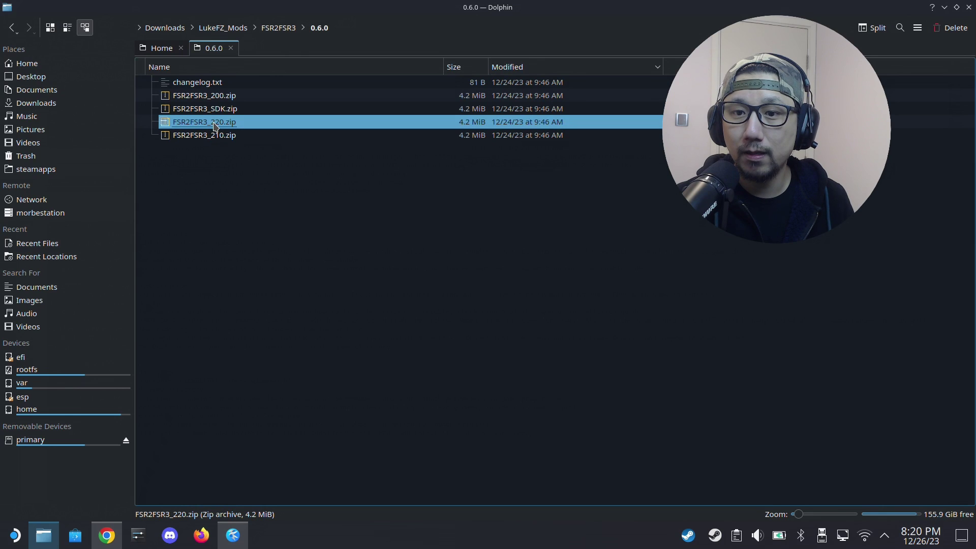
pyautogui.doubleClick(214, 126)
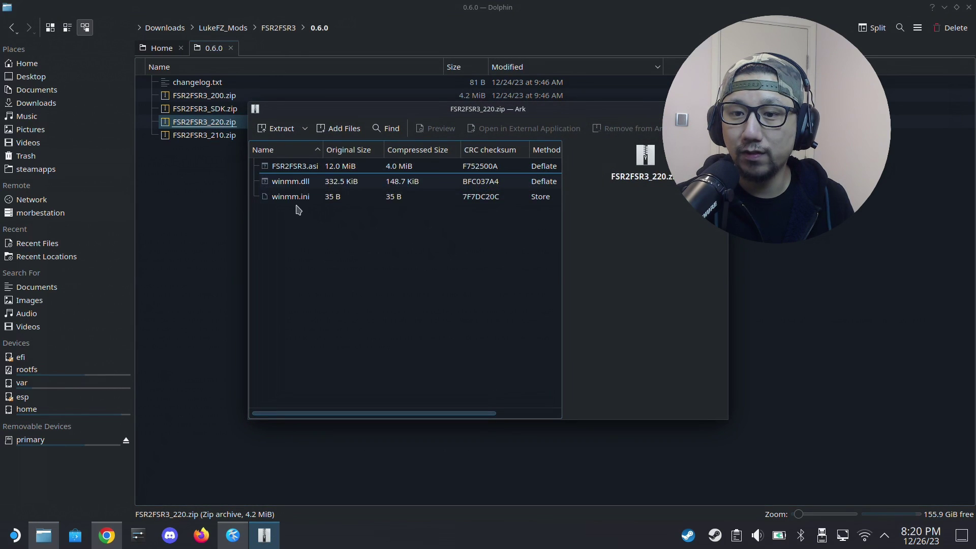
pyautogui.click(194, 263)
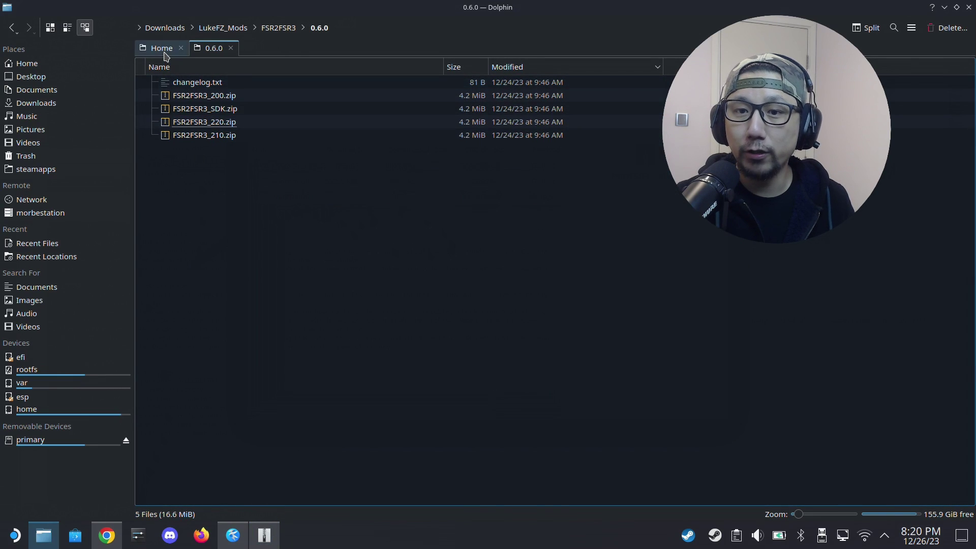
# Step: Open the Cyberpunk 2077 game's bin/x64 folder from Games in the Home directory
pyautogui.click(162, 48)
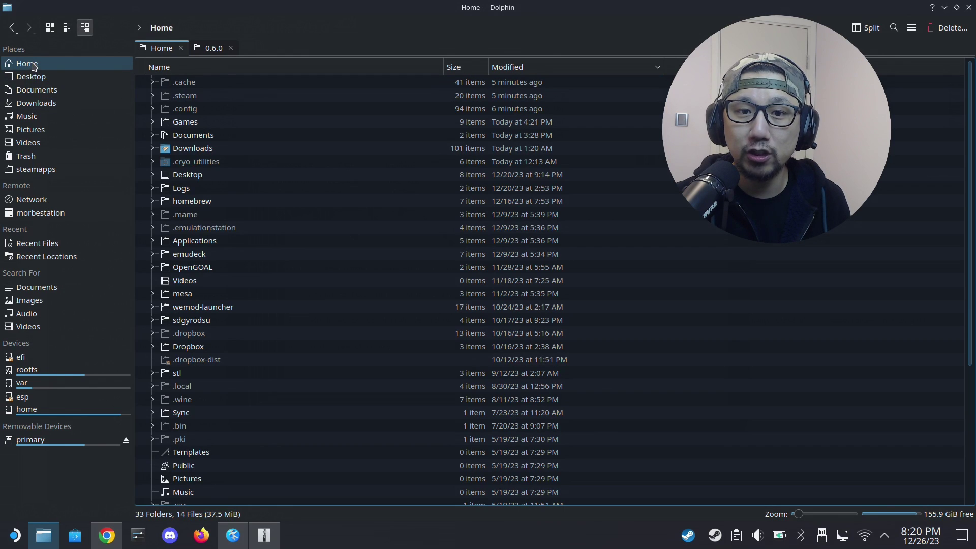
pyautogui.click(193, 127)
pyautogui.click(241, 101)
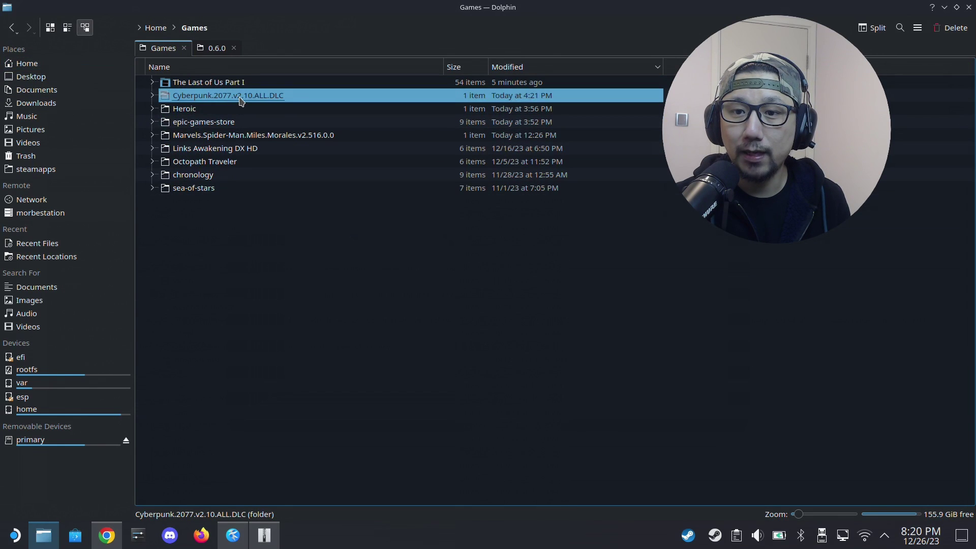
pyautogui.click(240, 98)
pyautogui.click(242, 86)
pyautogui.click(242, 86)
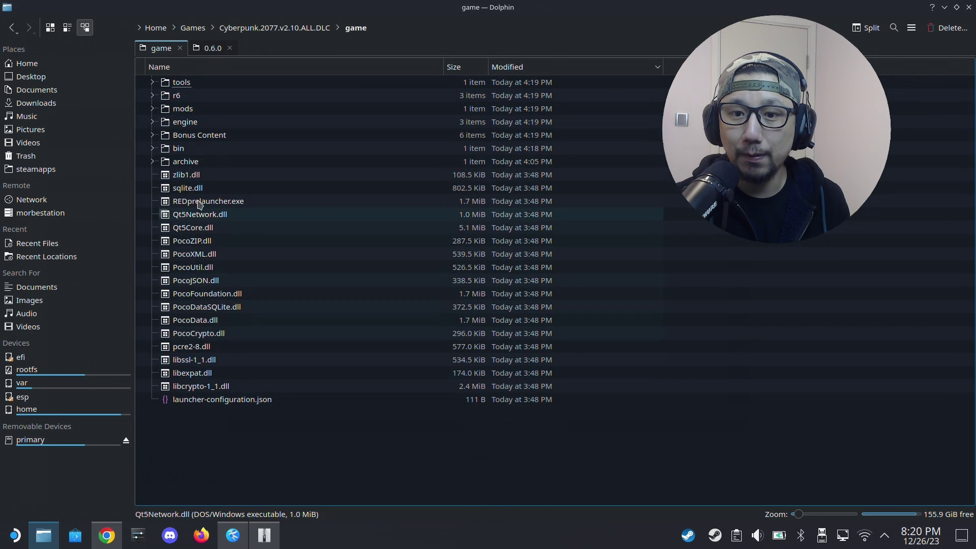
pyautogui.doubleClick(181, 148)
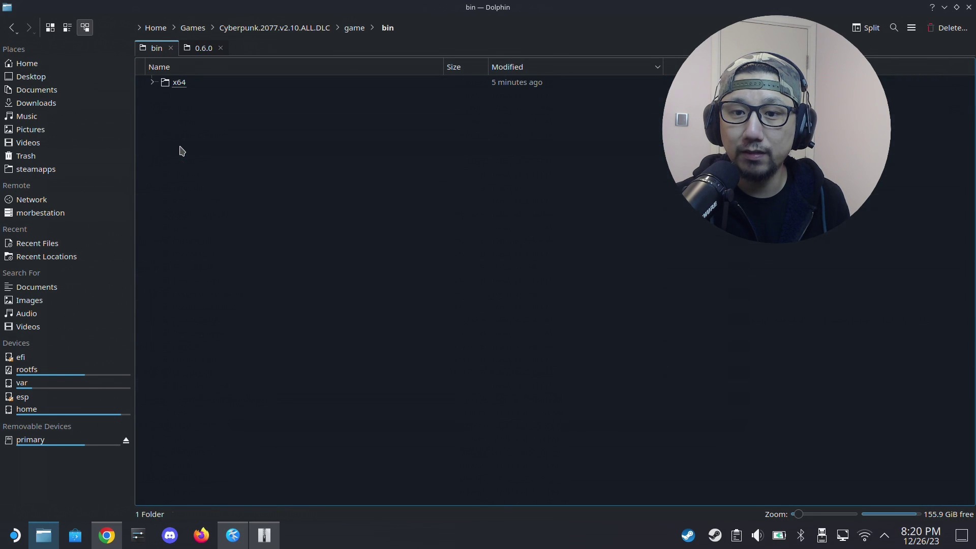
pyautogui.doubleClick(179, 83)
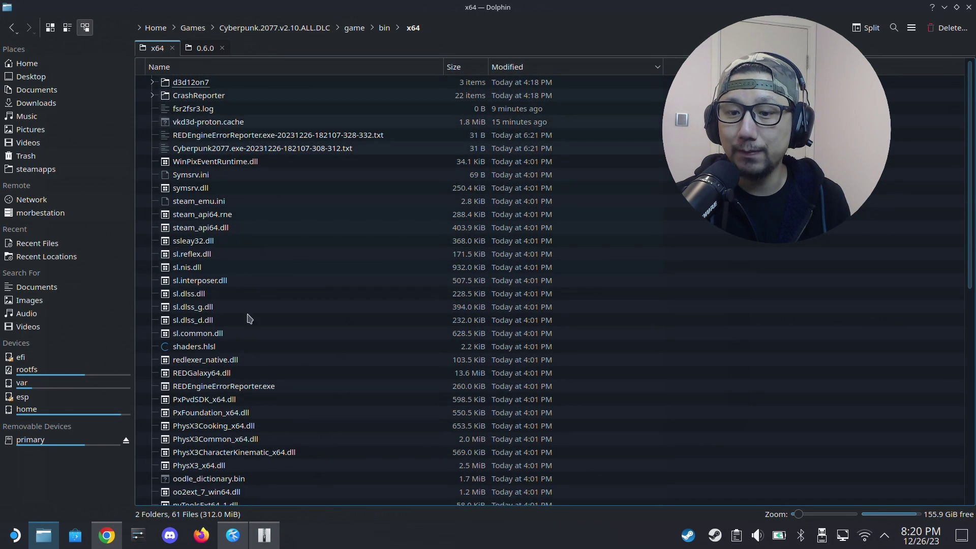
# Step: Extract all three files from FSR2FSR3_220.zip into the game's x64 folder, overwriting every existing copy, and close the archive
pyautogui.click(255, 538)
pyautogui.moveTo(323, 247); pyautogui.dragTo(153, 389)
pyautogui.click(364, 347)
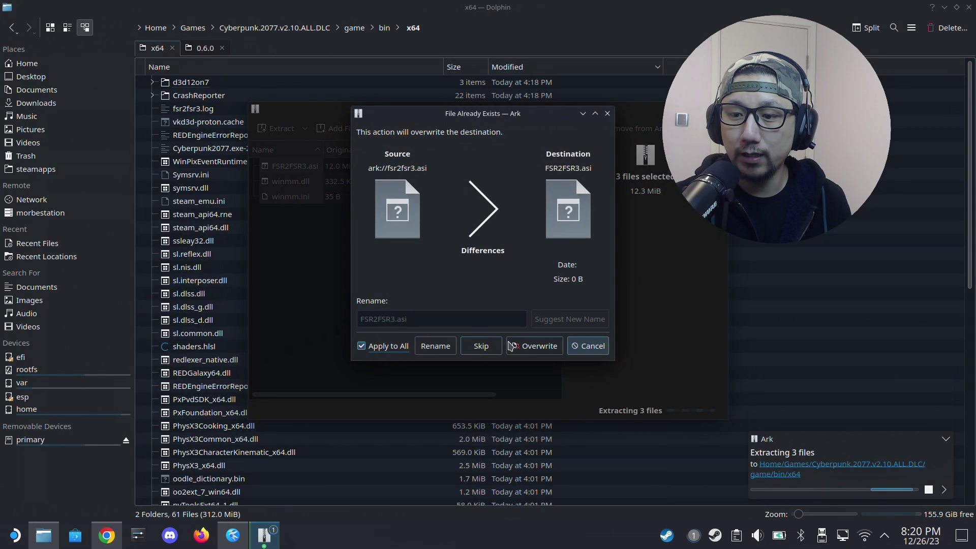
pyautogui.click(531, 347)
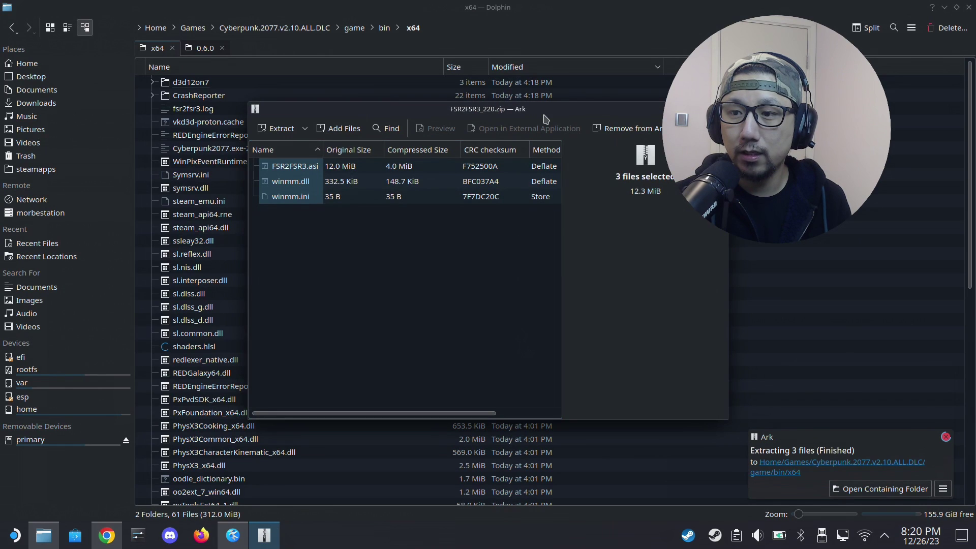
pyautogui.moveTo(546, 119); pyautogui.dragTo(392, 140)
pyautogui.click(570, 131)
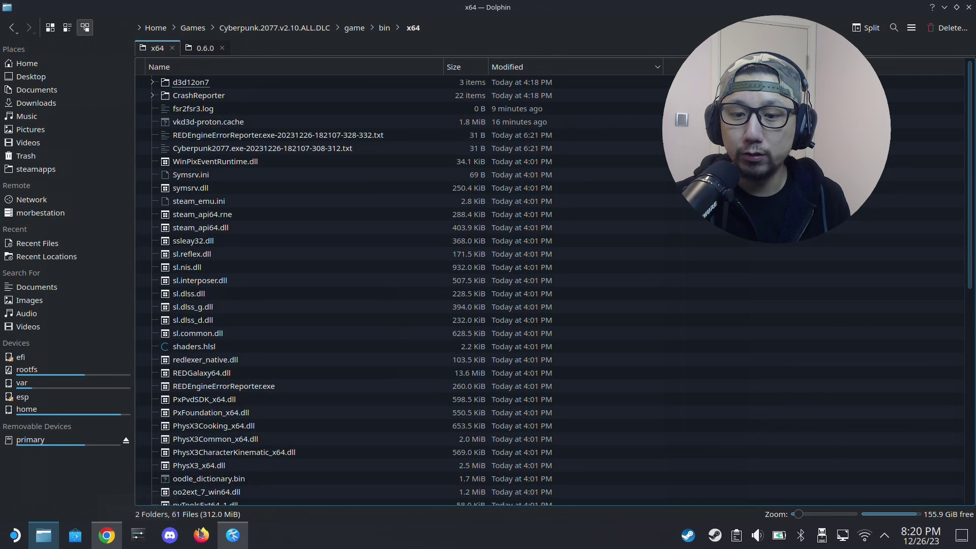
# Step: Read the Linux specific steps in README.txt, including the environment variable and dxvk.conf requirements
pyautogui.click(233, 536)
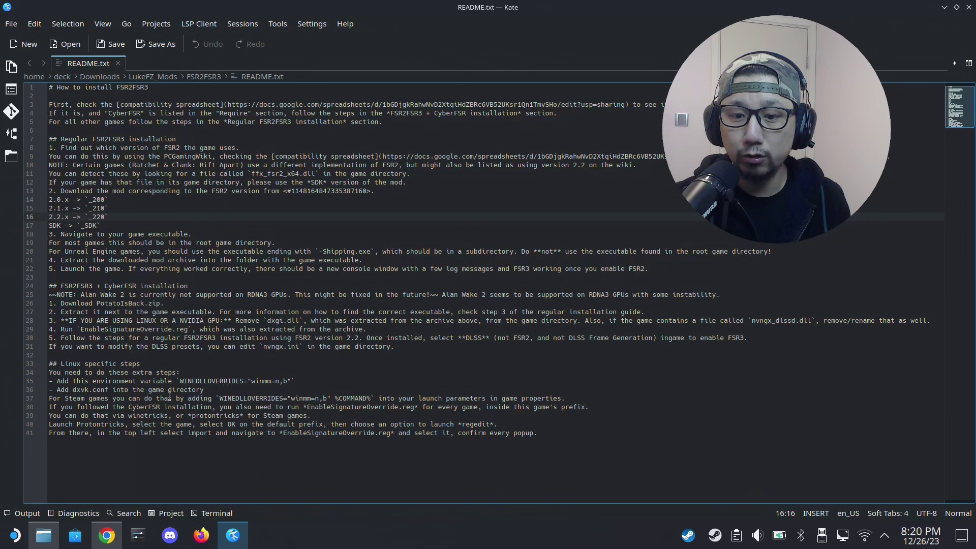
pyautogui.moveTo(68, 364); pyautogui.dragTo(139, 397)
pyautogui.click(80, 383)
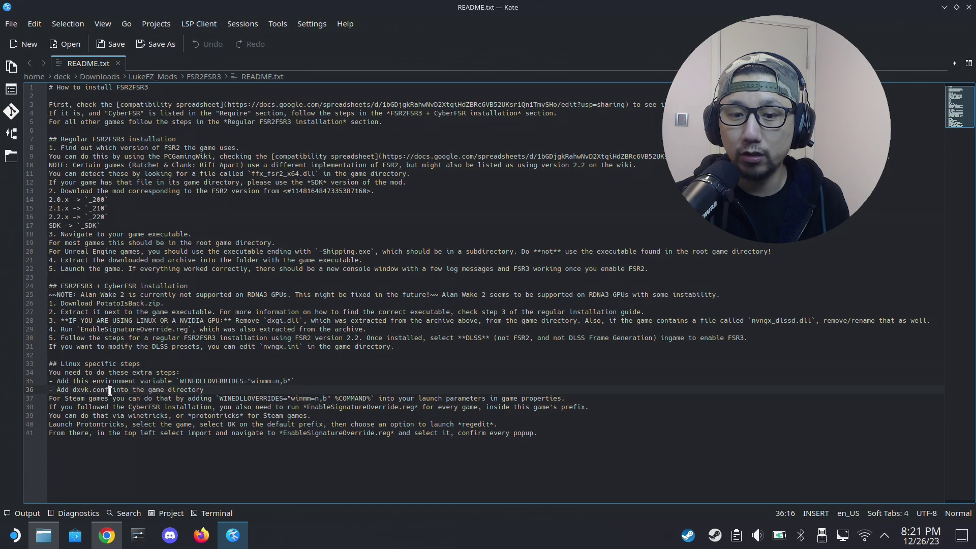
# Step: Copy dxvk.conf from the FSR2FSR3 folder into the game's x64 folder, overwriting the existing file
pyautogui.click(55, 543)
pyautogui.click(198, 49)
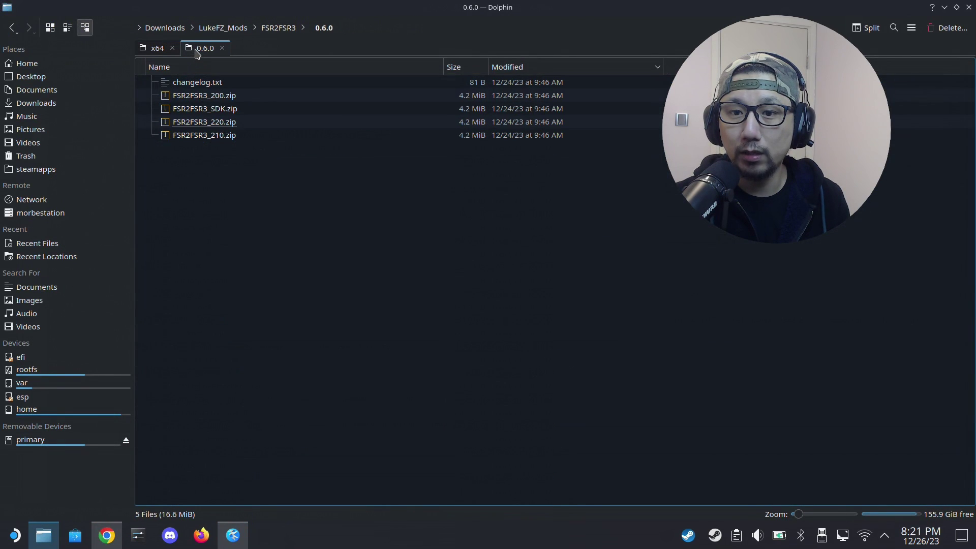
pyautogui.click(279, 28)
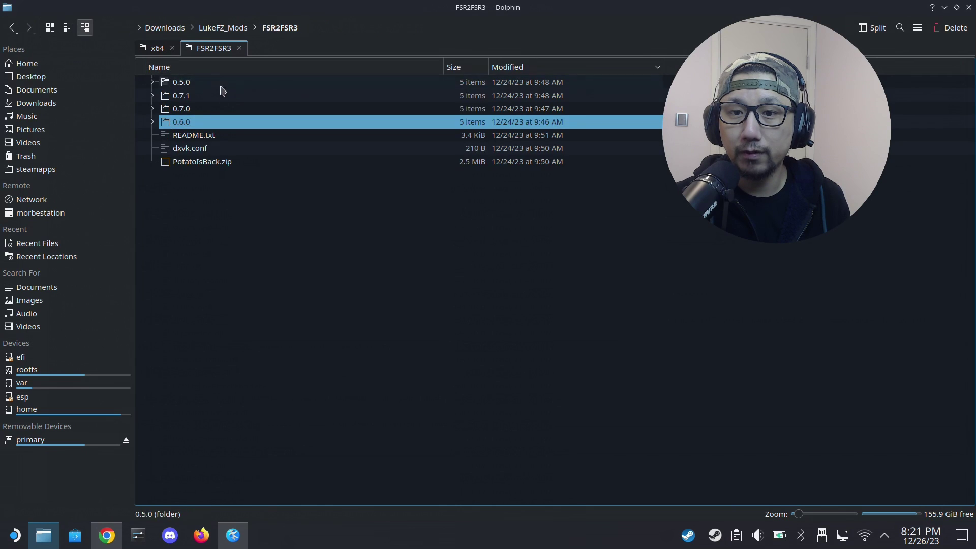
pyautogui.click(192, 148)
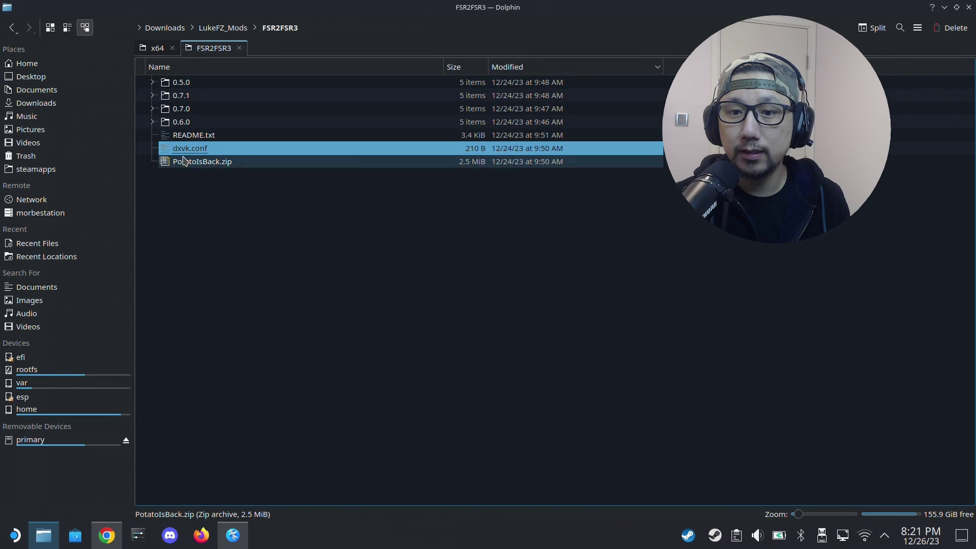
pyautogui.rightClick(209, 150)
pyautogui.click(196, 148)
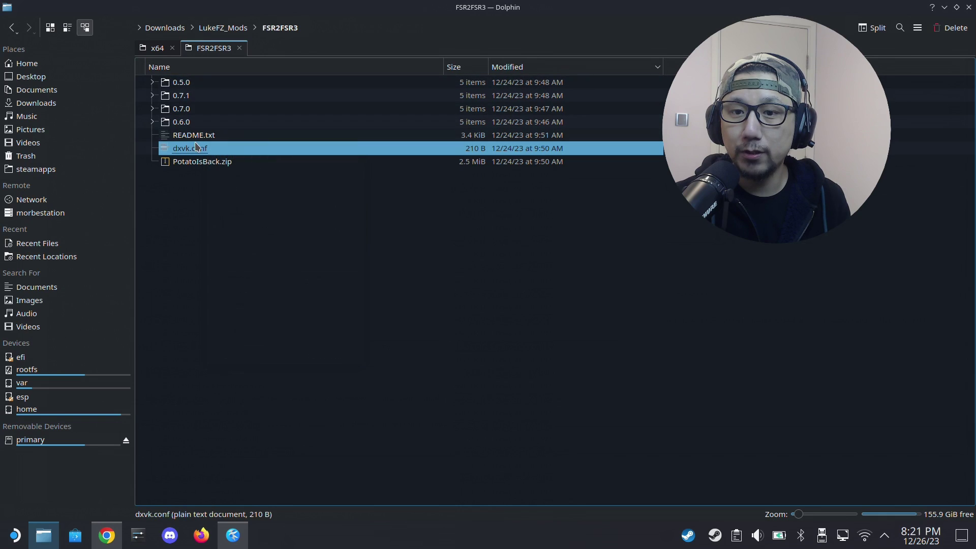
pyautogui.moveTo(197, 148); pyautogui.dragTo(307, 364)
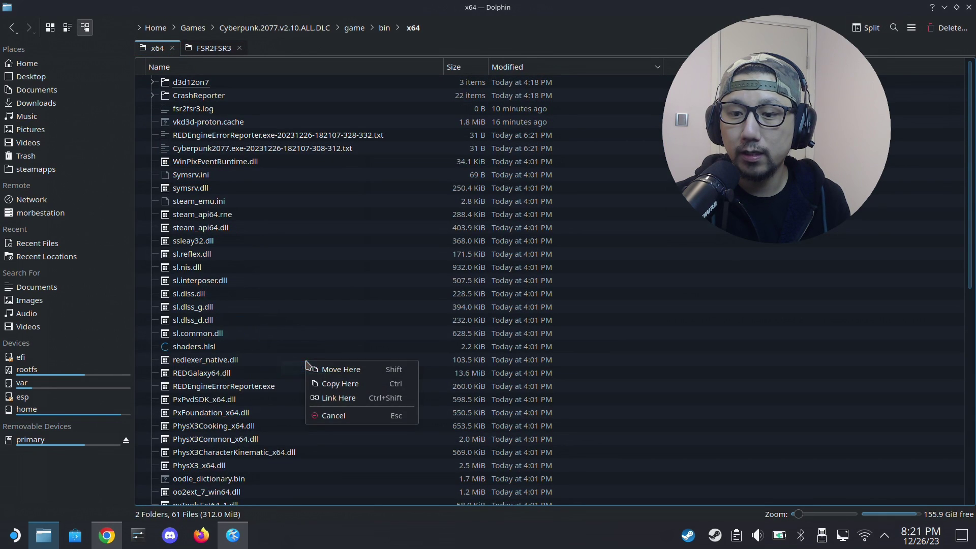
pyautogui.click(335, 384)
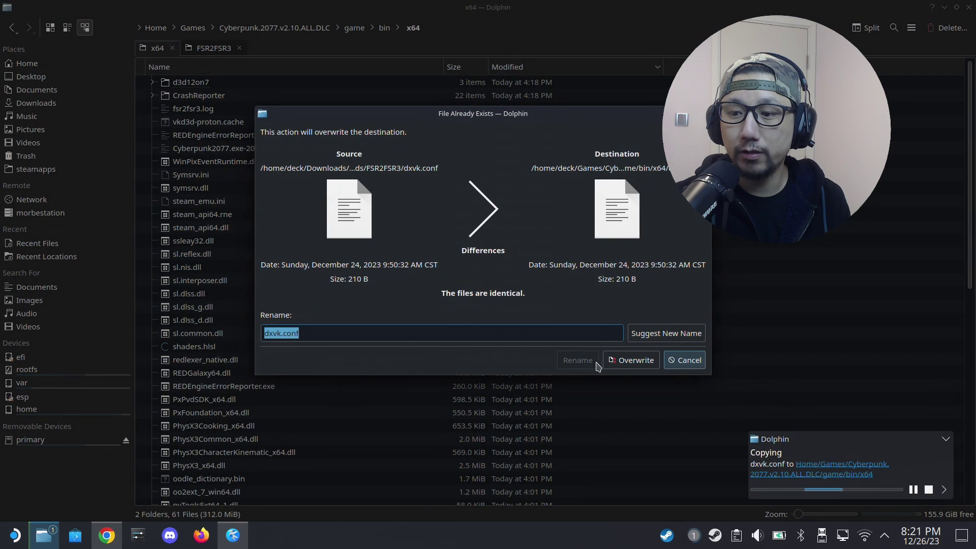
pyautogui.click(631, 360)
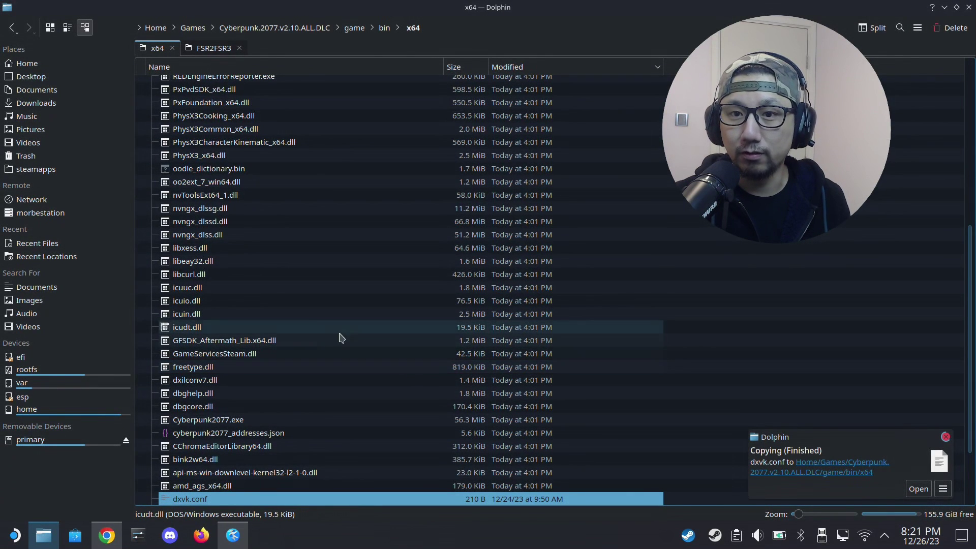
# Step: Recheck the Cyberpunk 2077 note in the compatibility spreadsheet and read the README's FSR2FSR3 + CyberFSR installation section
pyautogui.click(210, 51)
pyautogui.click(253, 249)
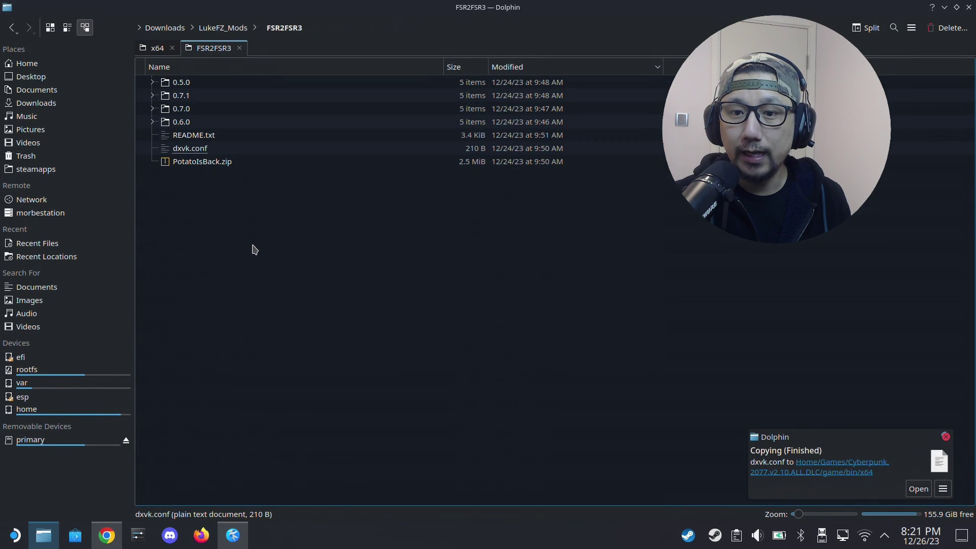
pyautogui.click(232, 535)
pyautogui.click(200, 225)
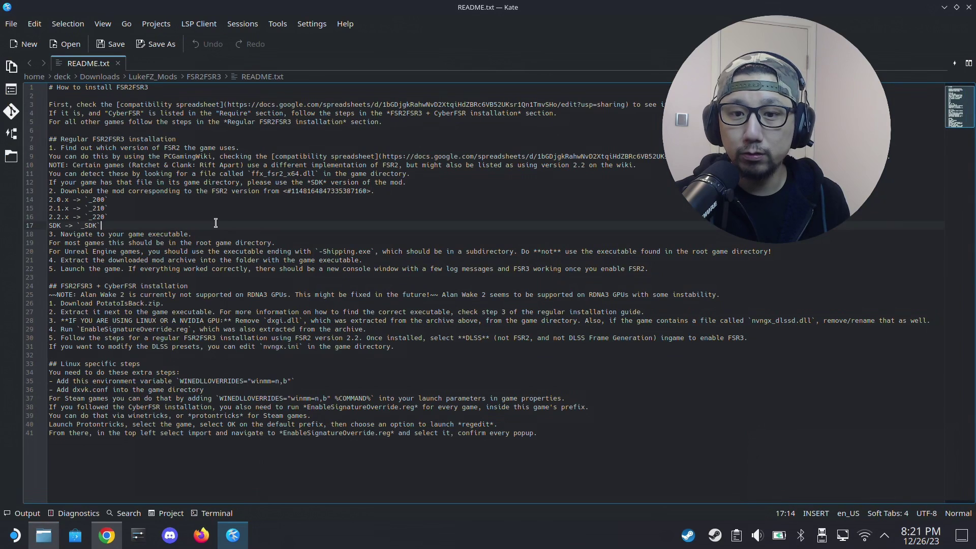
pyautogui.click(123, 288)
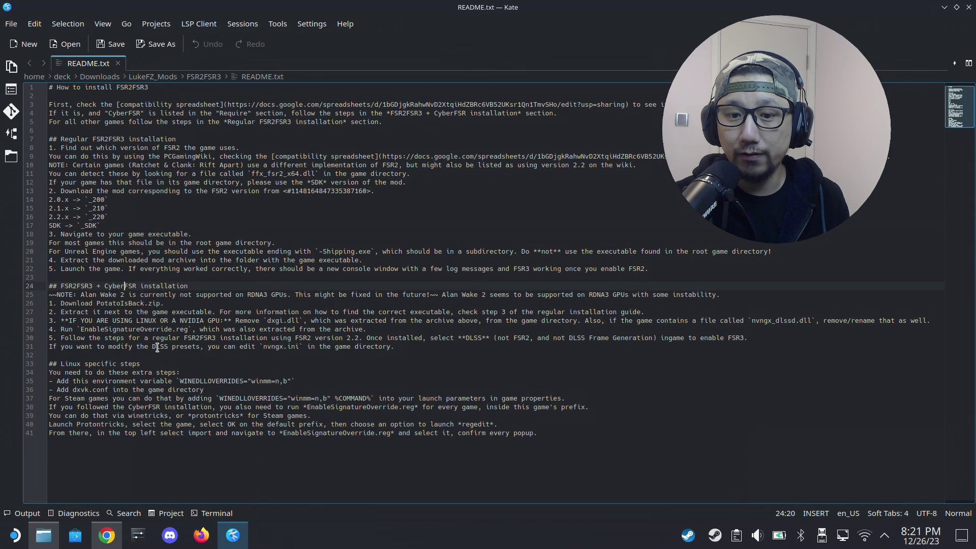
pyautogui.click(107, 536)
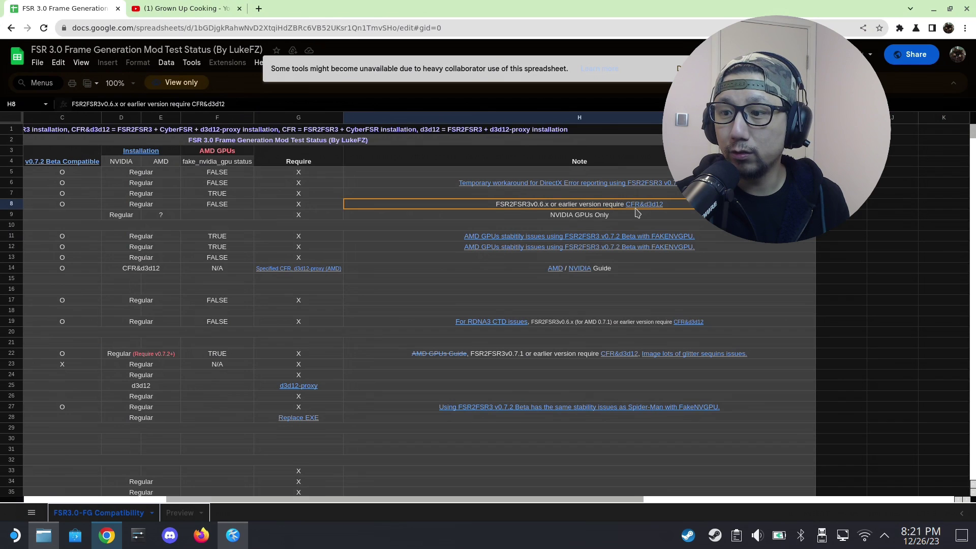
pyautogui.click(104, 543)
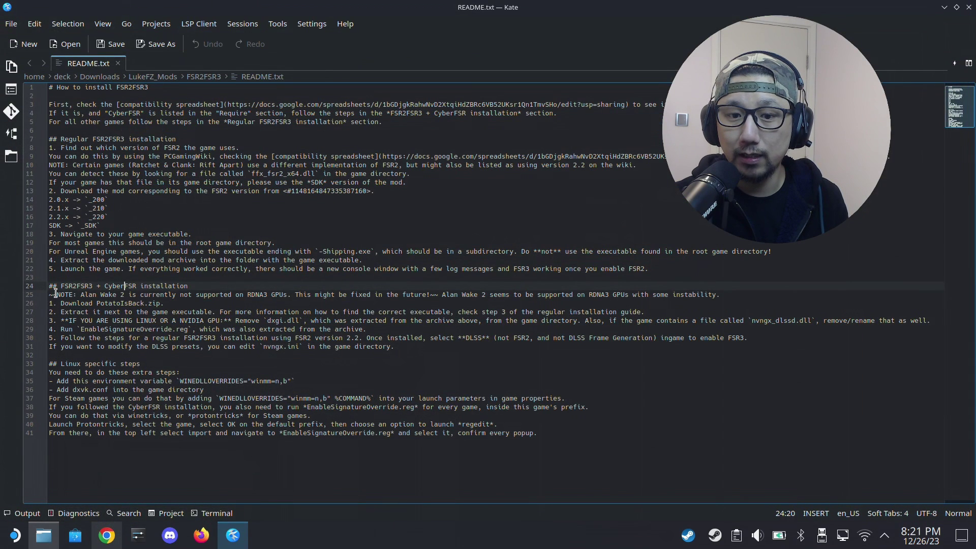
pyautogui.moveTo(50, 288); pyautogui.dragTo(449, 344)
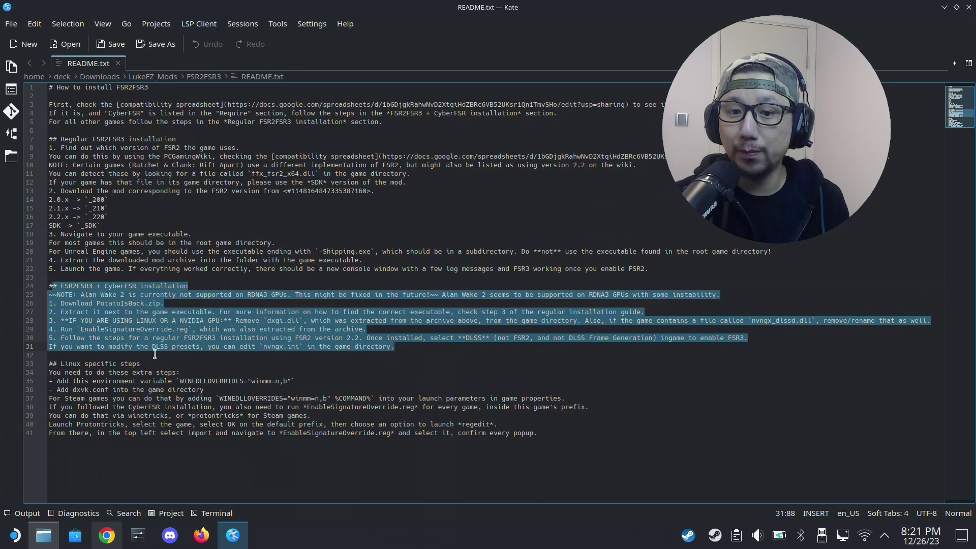
# Step: Extract all four files from PotatoIsBack.zip into the game's x64 folder, overwriting every existing copy, and close the archive
pyautogui.click(44, 535)
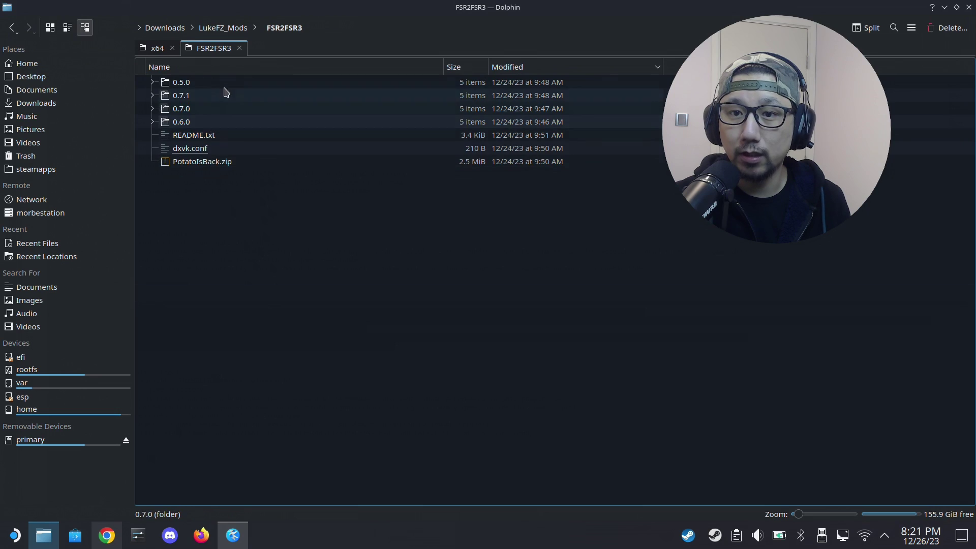
pyautogui.click(190, 163)
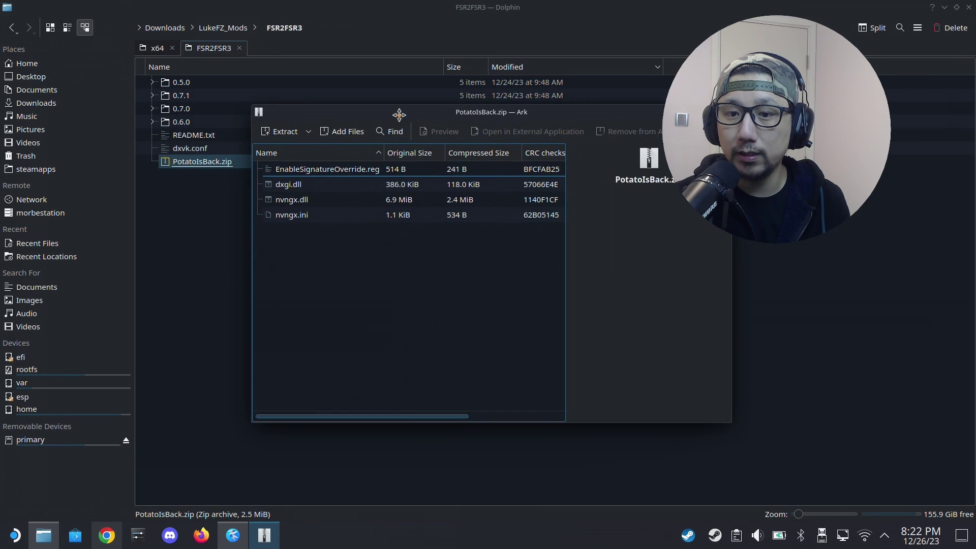
pyautogui.moveTo(349, 255); pyautogui.dragTo(261, 150)
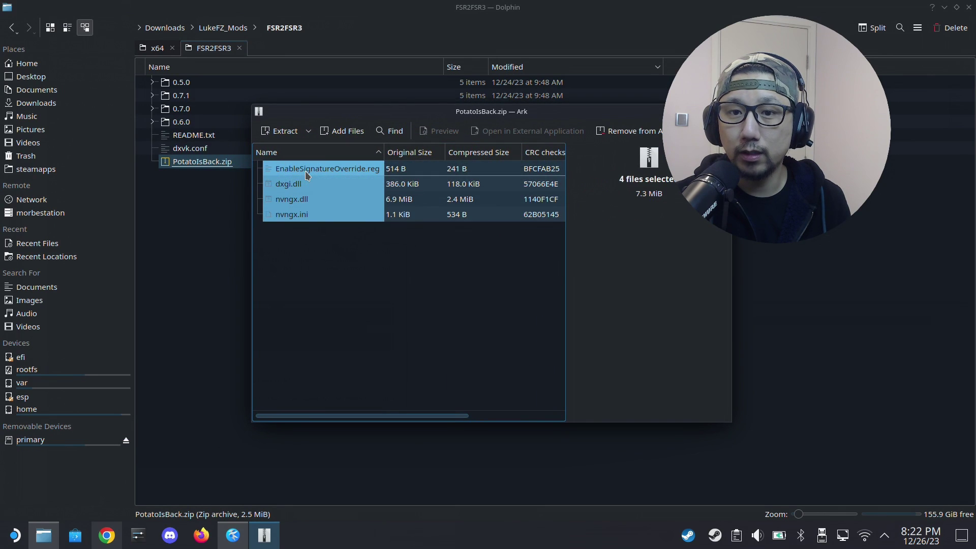
pyautogui.moveTo(277, 172); pyautogui.dragTo(291, 498)
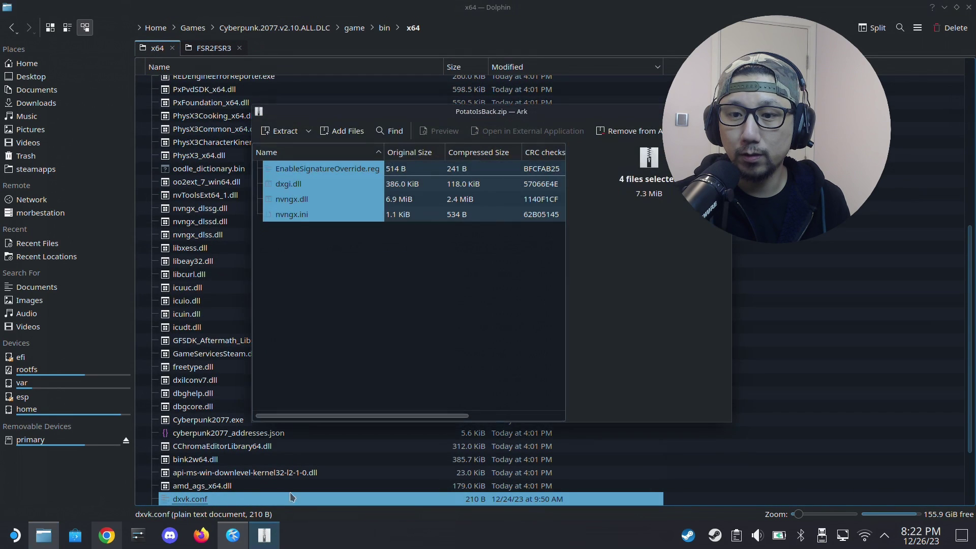
pyautogui.moveTo(291, 171); pyautogui.dragTo(184, 360)
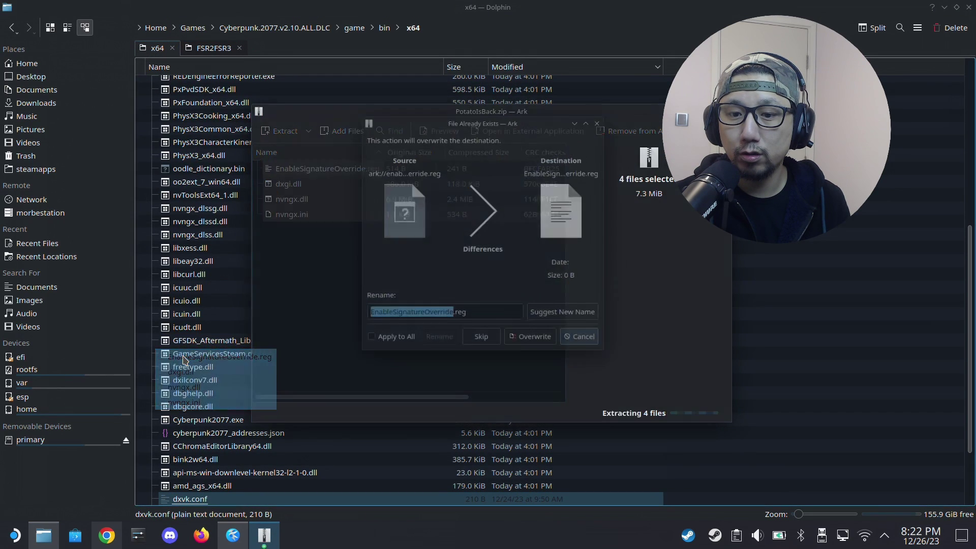
pyautogui.click(376, 346)
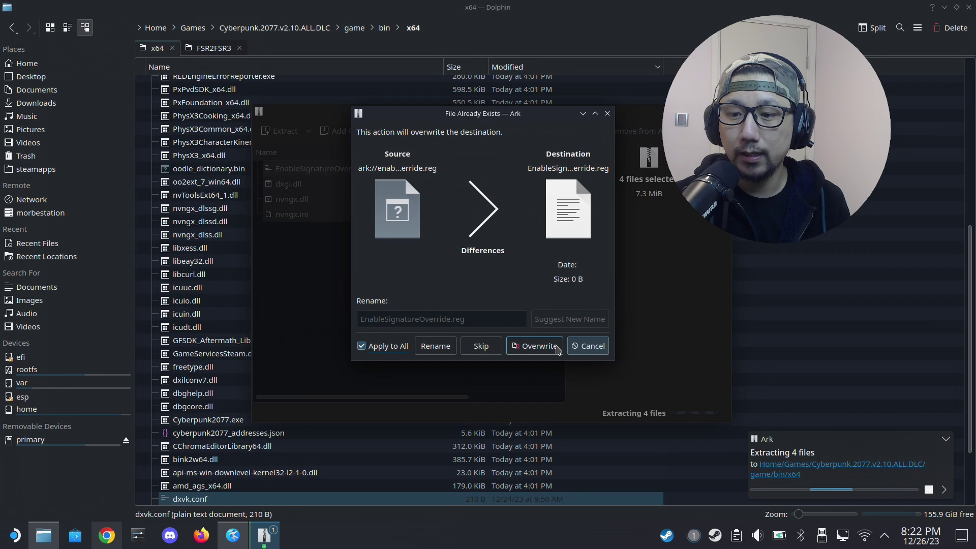
pyautogui.click(539, 346)
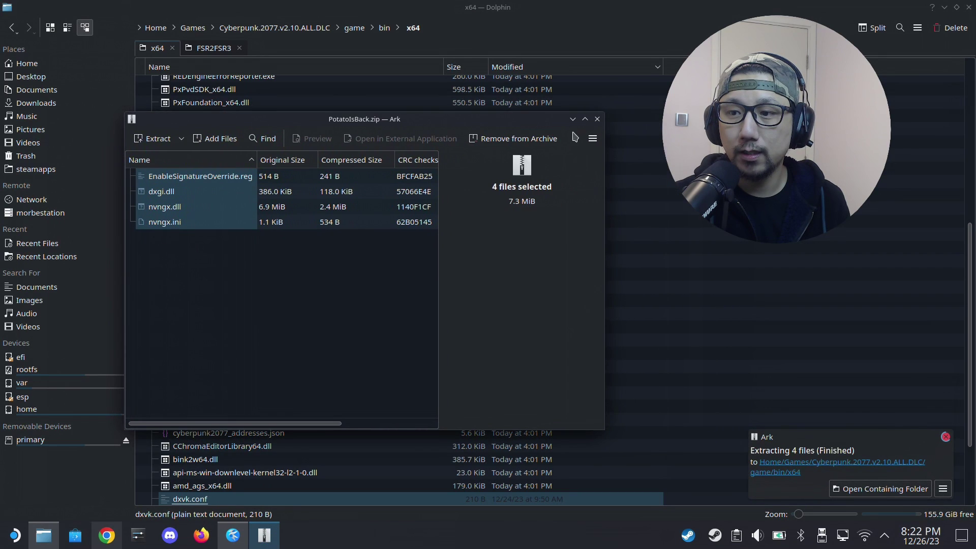
pyautogui.click(597, 119)
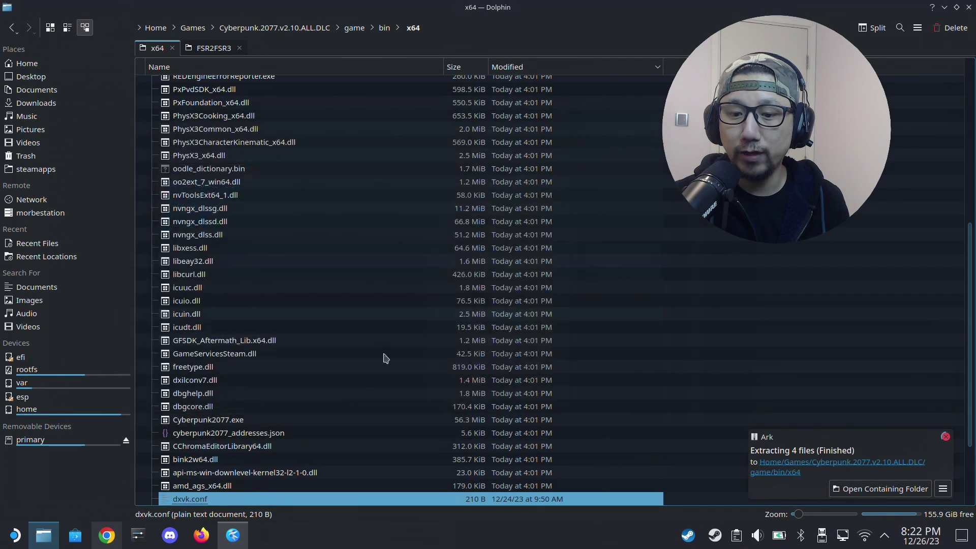
# Step: Read the README's CyberFSR instruction for Linux or NVIDIA GPU users about dxgi.dll
pyautogui.click(233, 535)
pyautogui.click(248, 338)
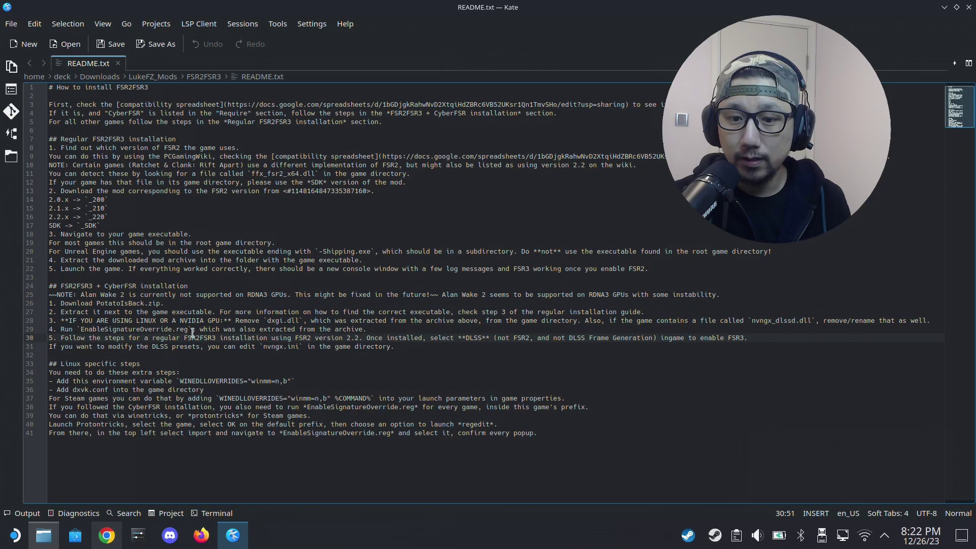
pyautogui.moveTo(97, 320); pyautogui.dragTo(288, 321)
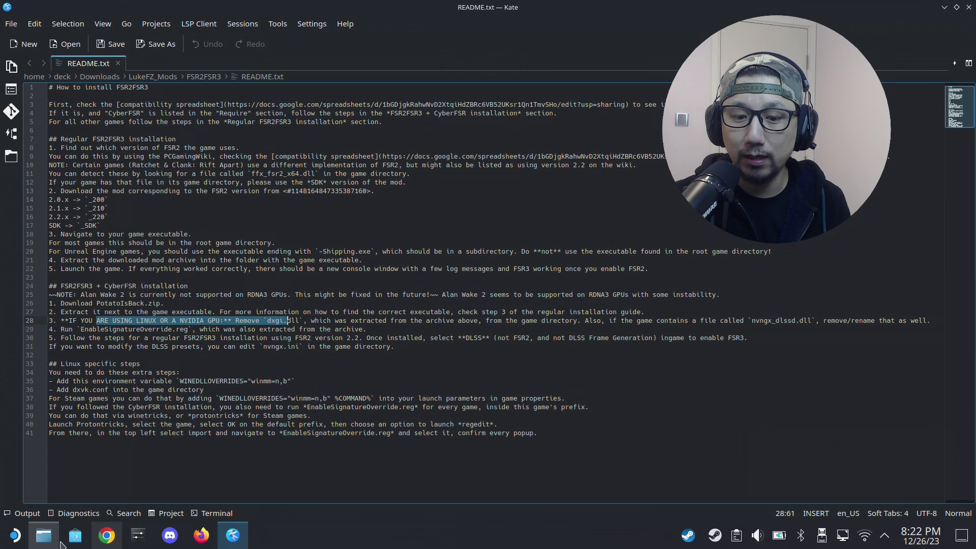
# Step: Move dxgi.dll from the game's x64 folder to the trash
pyautogui.click(43, 535)
pyautogui.scroll(-3, 243, 383)
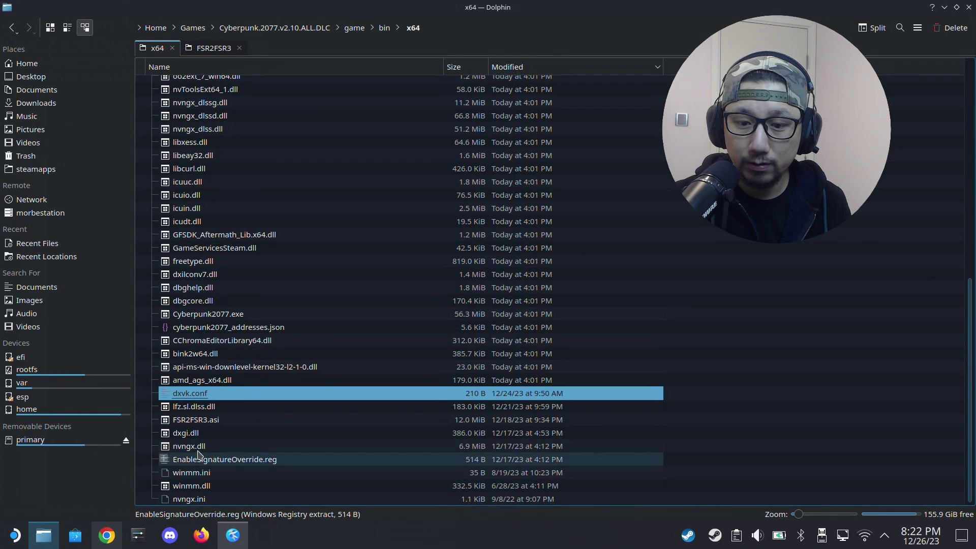
pyautogui.click(275, 434)
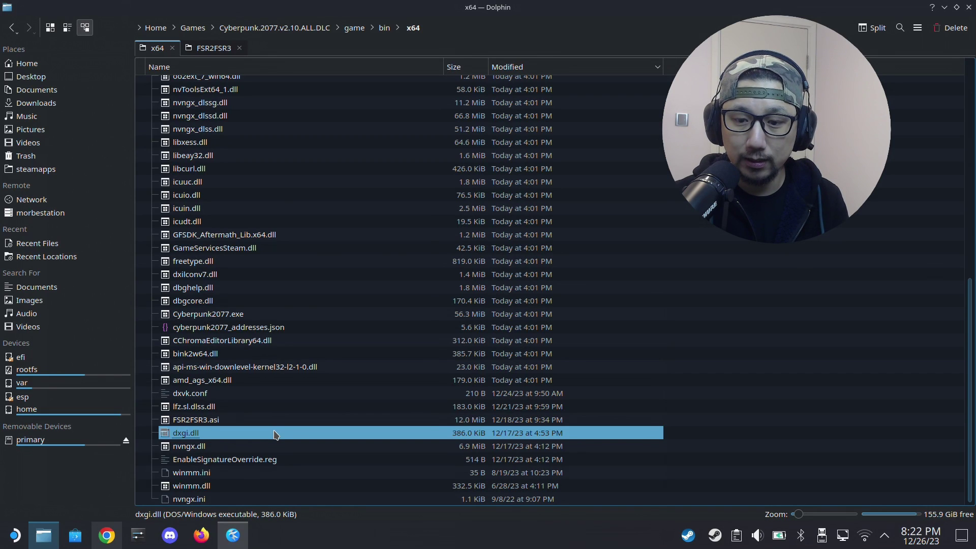
pyautogui.rightClick(275, 434)
pyautogui.click(294, 300)
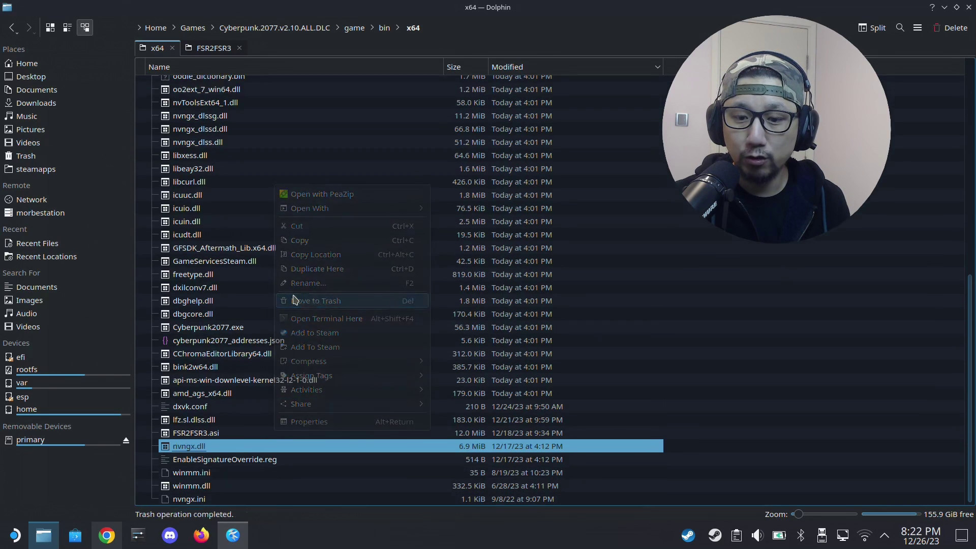
# Step: Read the README's CyberFSR instructions on removing nvngx_dlssd.dll and running EnableSignatureOverride.reg, checking against the x64 folder
pyautogui.click(222, 536)
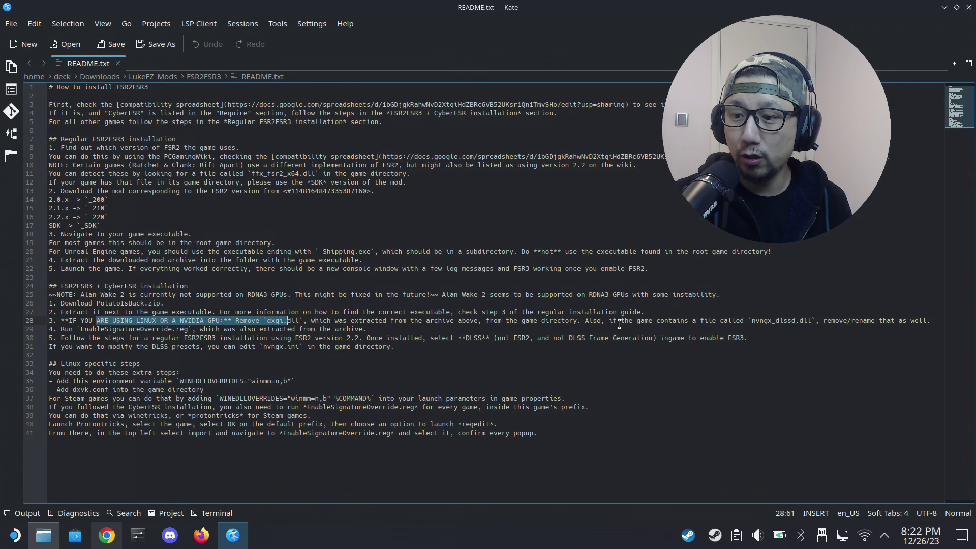
pyautogui.moveTo(606, 321); pyautogui.dragTo(836, 319)
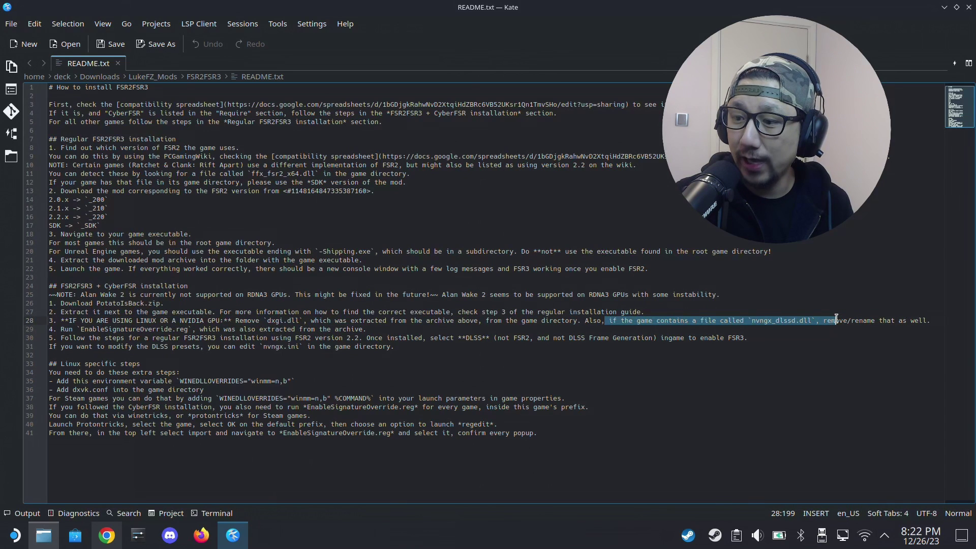
pyautogui.moveTo(837, 318); pyautogui.dragTo(813, 325)
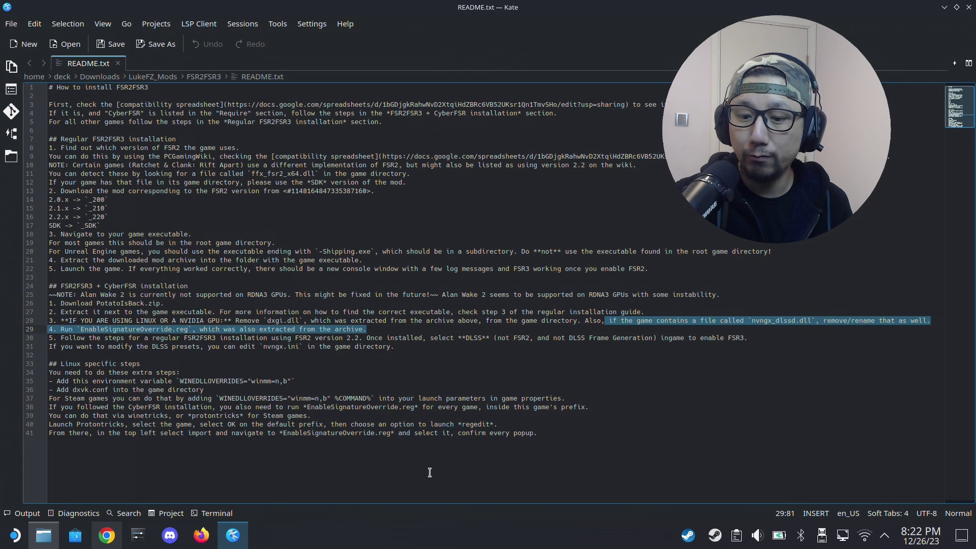
pyautogui.click(44, 536)
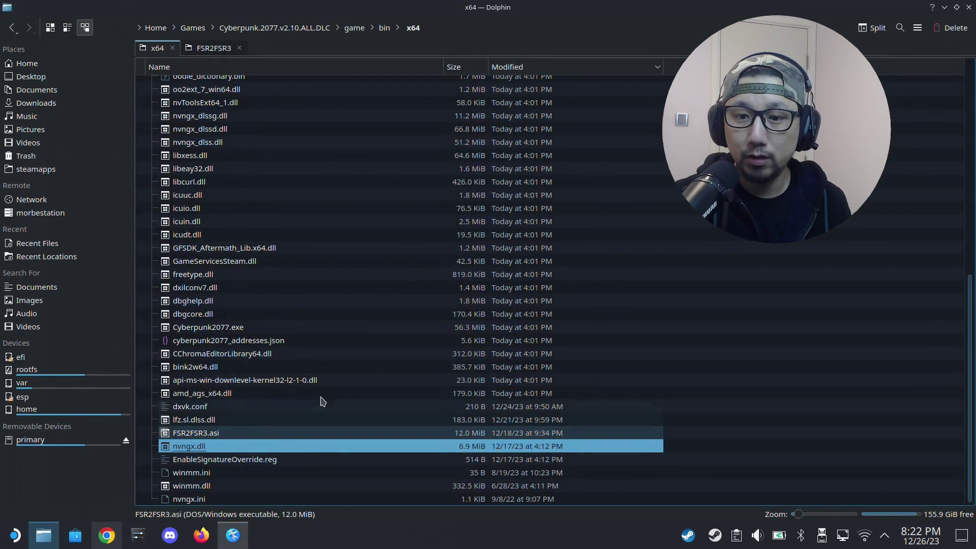
pyautogui.scroll(10, 331, 367)
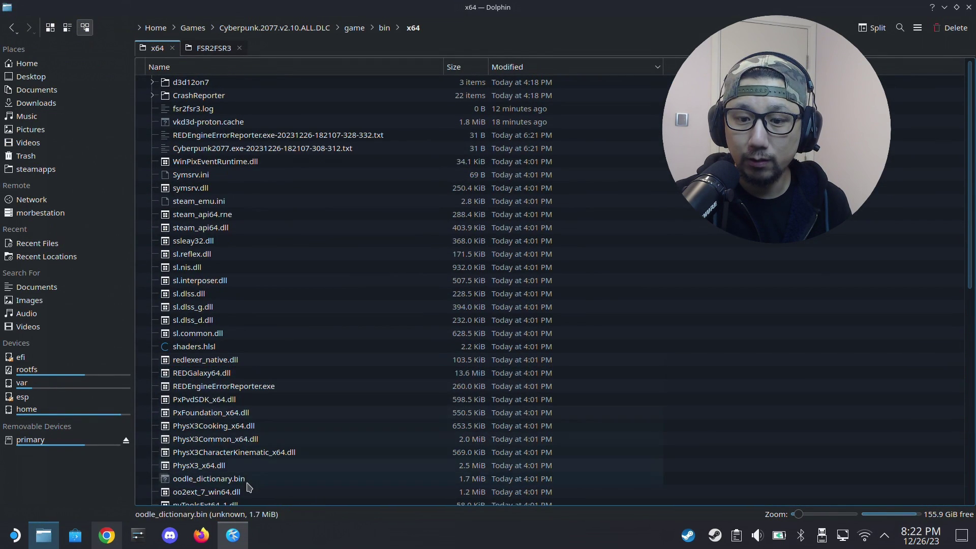
pyautogui.click(232, 536)
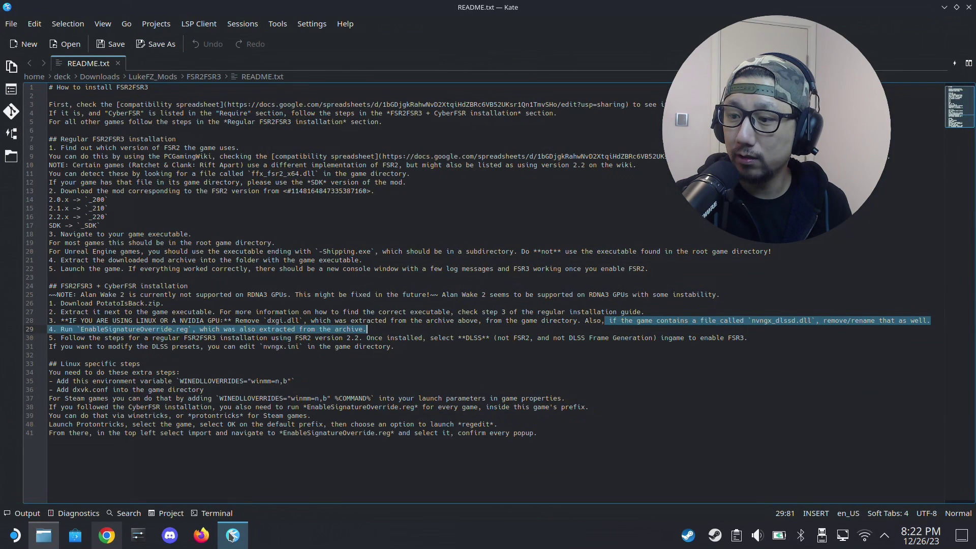
pyautogui.click(233, 535)
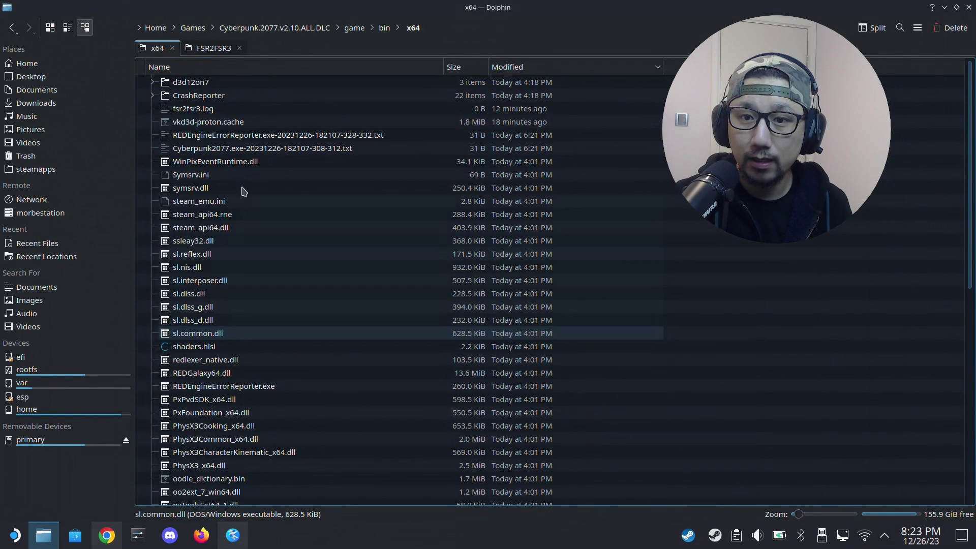
# Step: Sort the x64 folder by name in ascending order and move nvngx_dlssd.dll to the trash
pyautogui.click(268, 66)
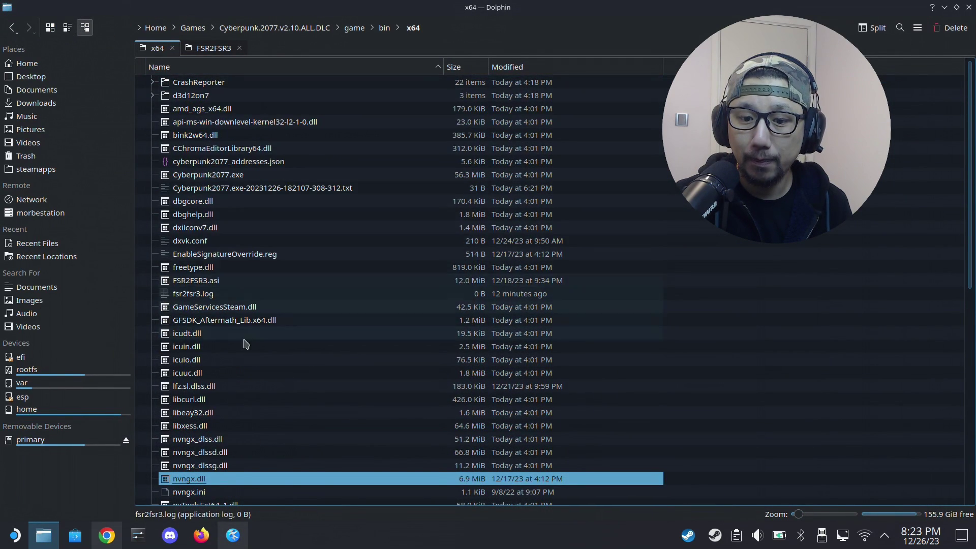
pyautogui.scroll(-5, 249, 346)
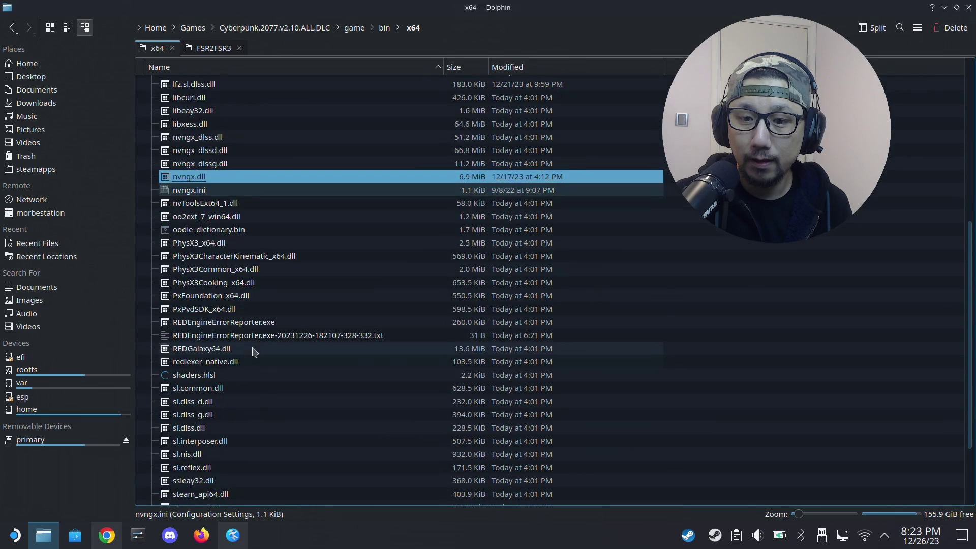
pyautogui.click(203, 152)
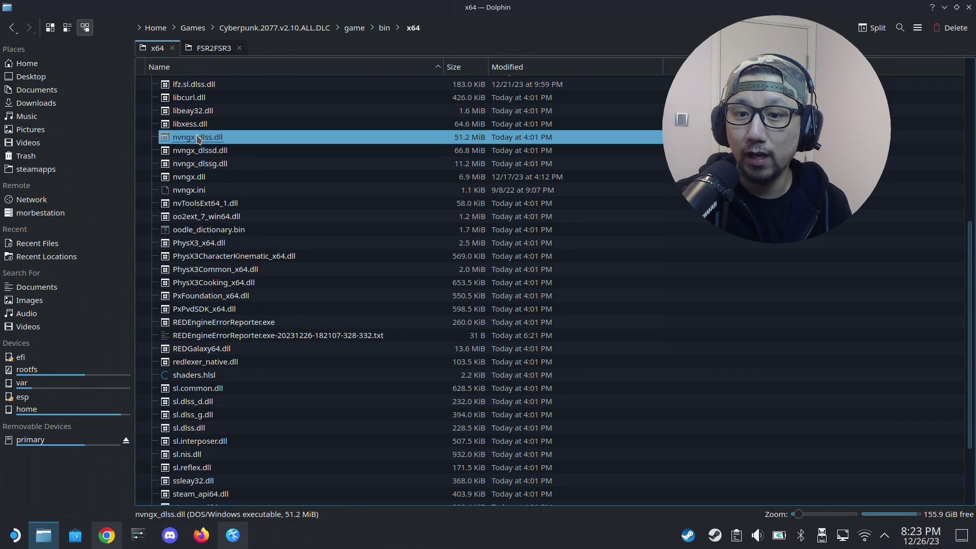
pyautogui.rightClick(267, 152)
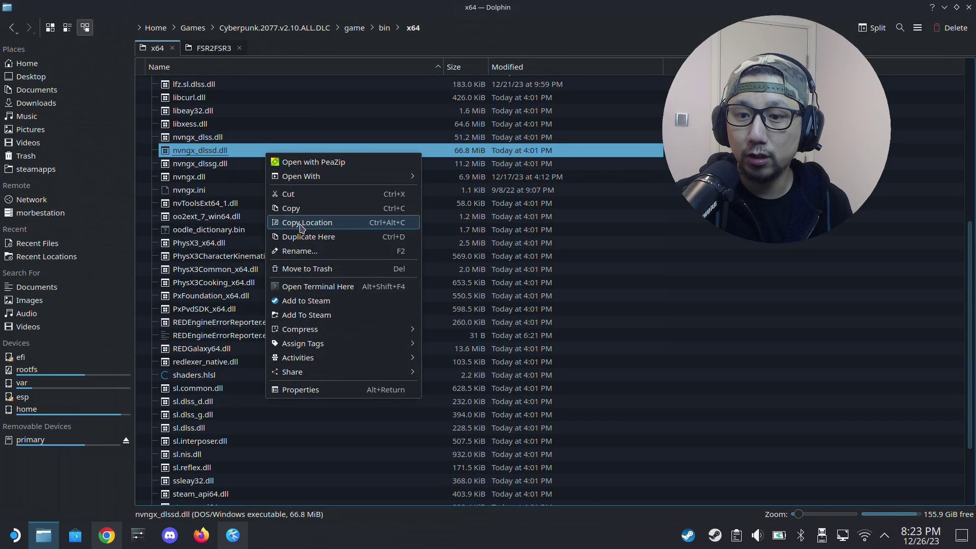
pyautogui.click(316, 269)
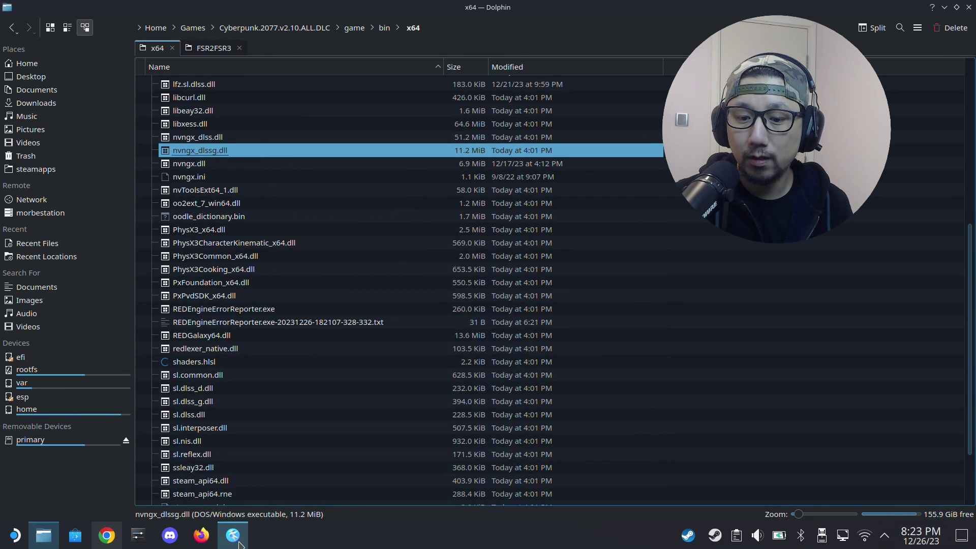
# Step: Read the README's Linux specific steps on running EnableSignatureOverride.reg in the game's prefix through Protontricks
pyautogui.hotkey('alt', 'Tab')
pyautogui.click(613, 338)
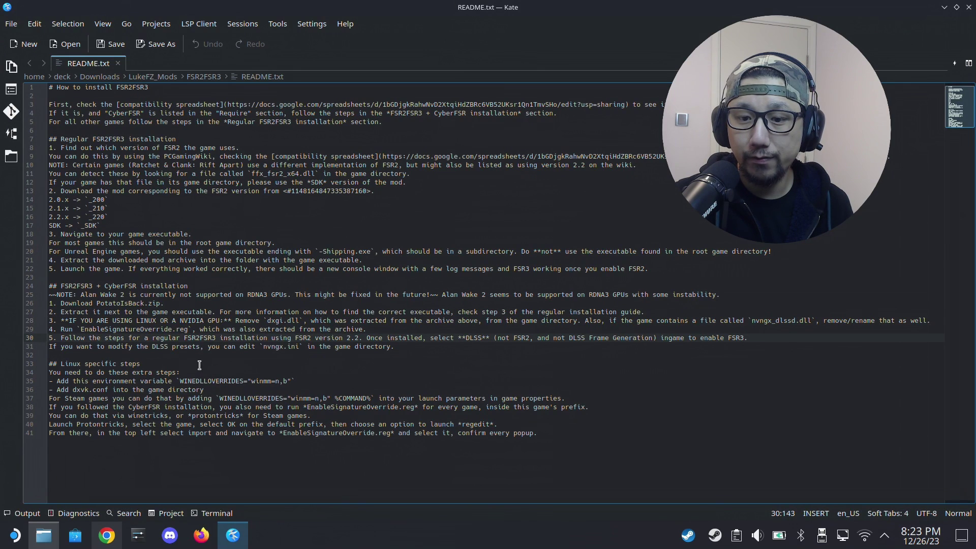
pyautogui.click(277, 407)
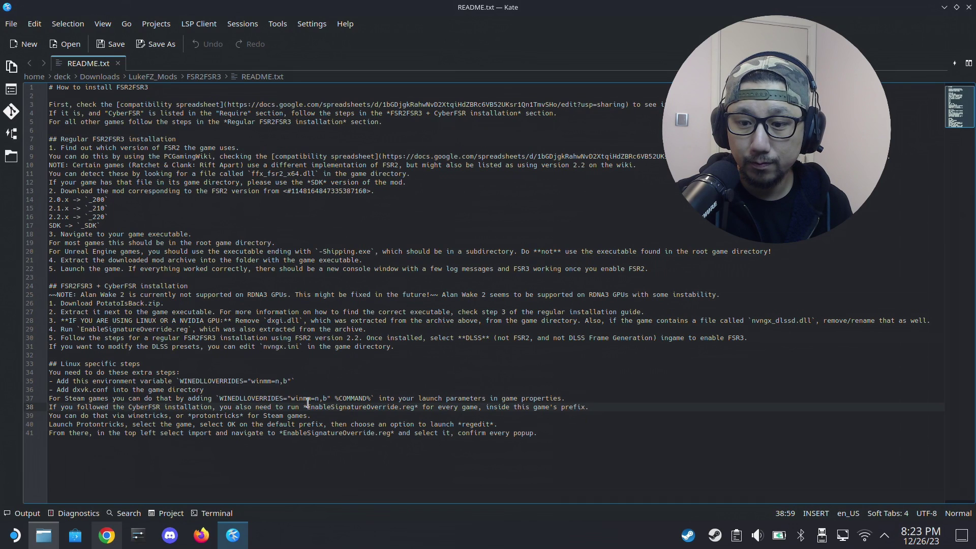
pyautogui.click(351, 406)
pyautogui.moveTo(307, 407); pyautogui.dragTo(416, 405)
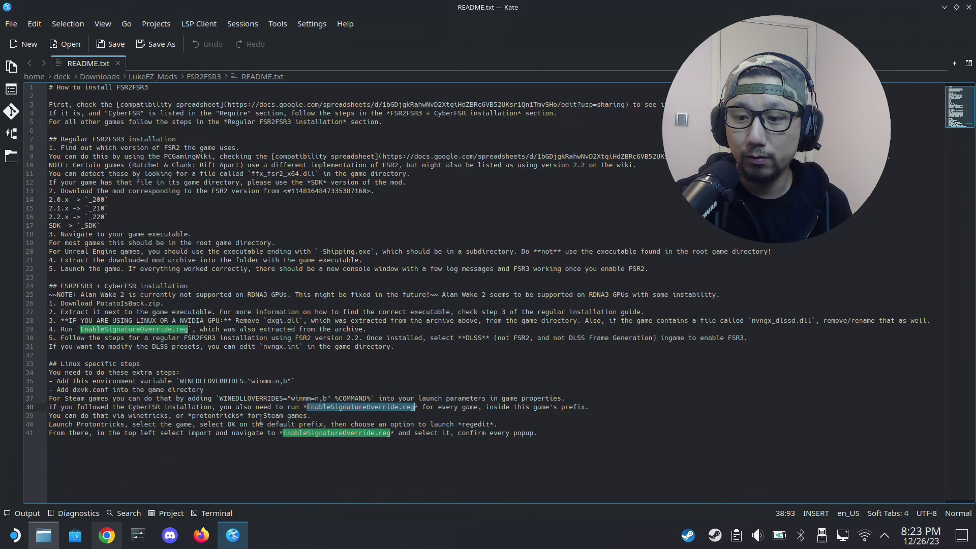
pyautogui.click(44, 535)
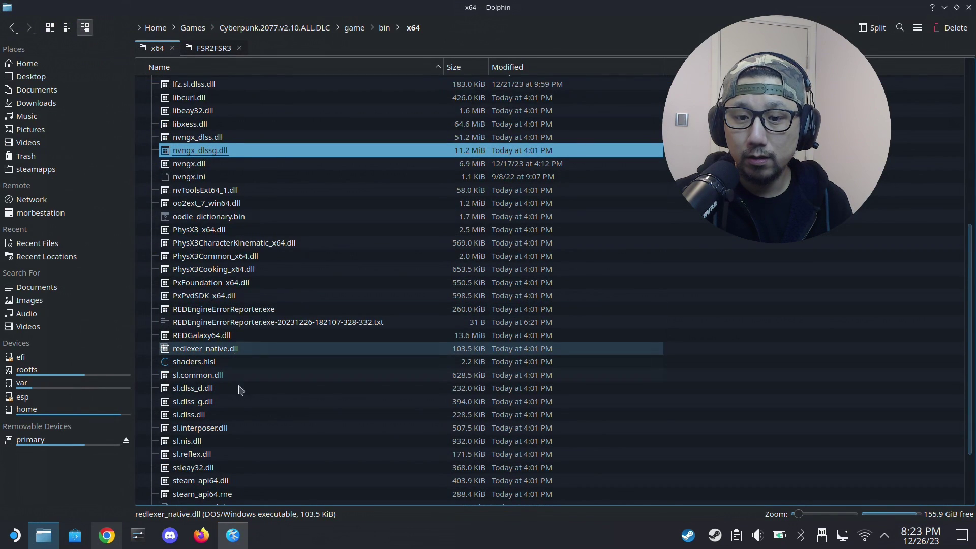
pyautogui.scroll(-2, 241, 389)
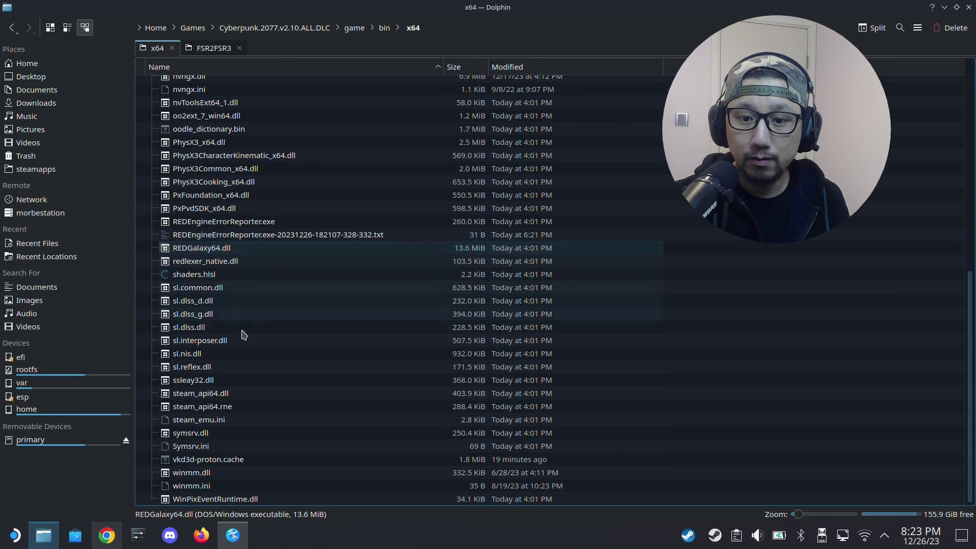
pyautogui.click(248, 543)
pyautogui.click(241, 541)
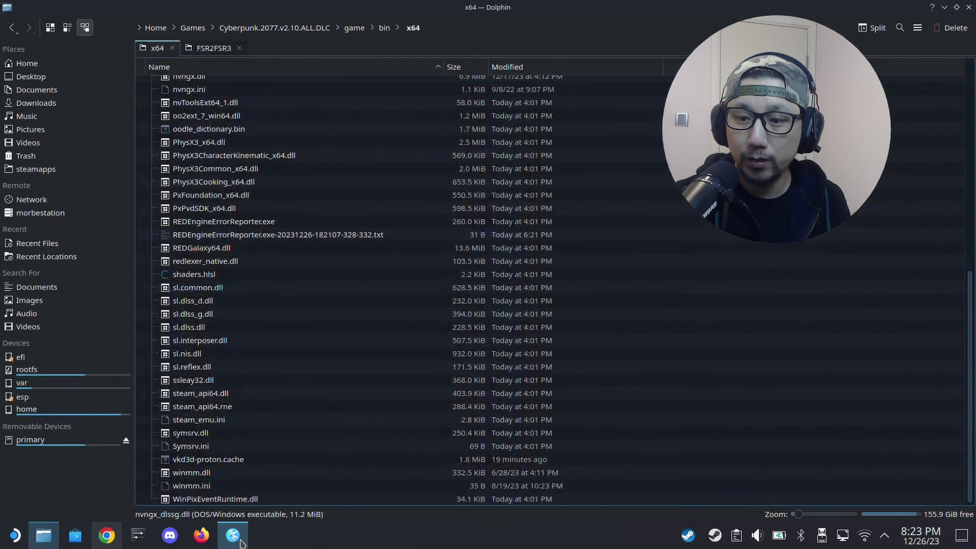
pyautogui.click(240, 541)
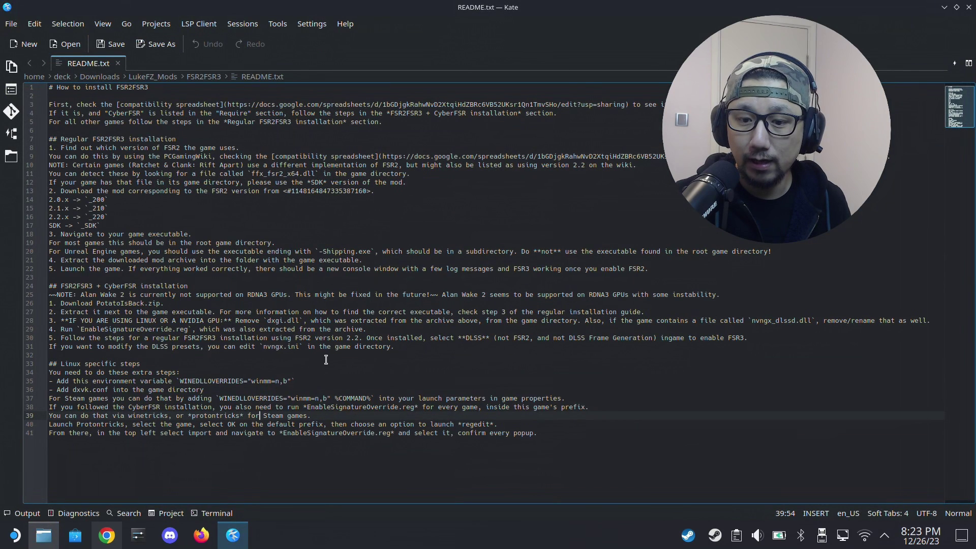
pyautogui.click(279, 432)
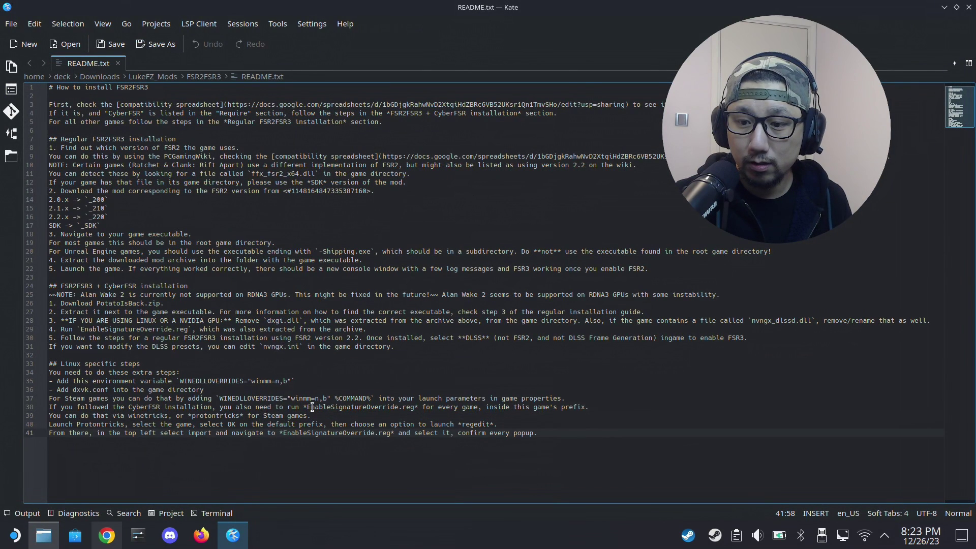
# Step: Copy EnableSignatureOverride.reg from the game's x64 folder into Downloads, overwriting the existing file
pyautogui.click(233, 535)
pyautogui.scroll(5, 256, 332)
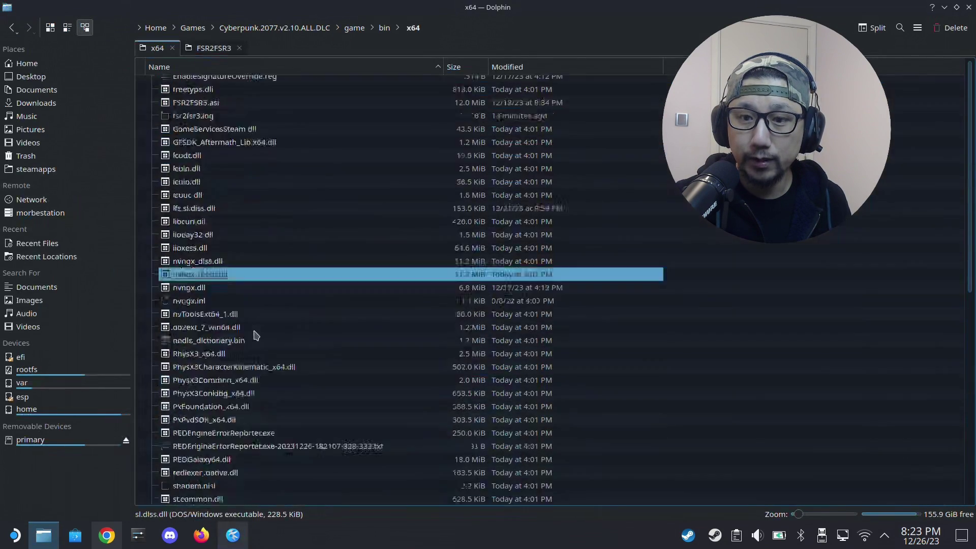
pyautogui.click(254, 256)
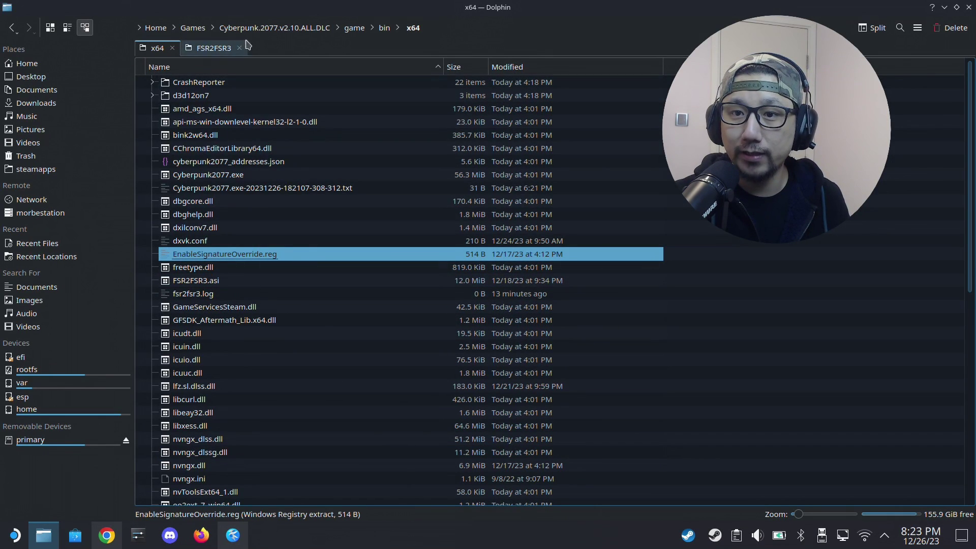
pyautogui.rightClick(213, 258)
pyautogui.click(242, 315)
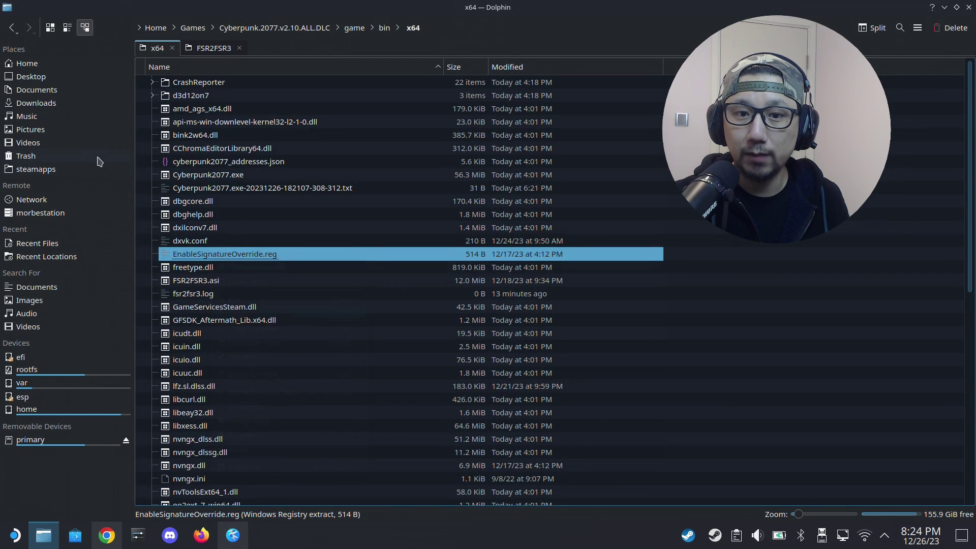
pyautogui.click(32, 105)
pyautogui.rightClick(144, 232)
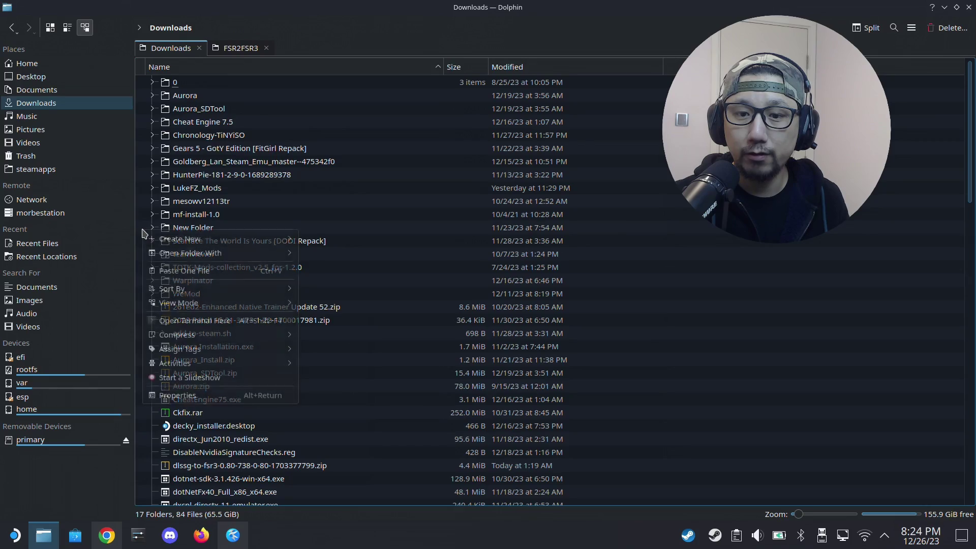
pyautogui.click(177, 276)
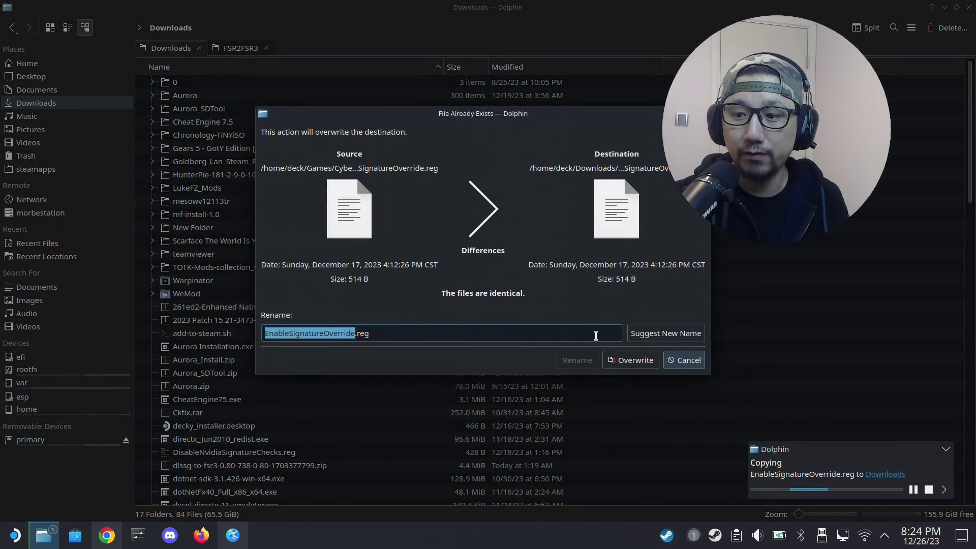
pyautogui.click(622, 358)
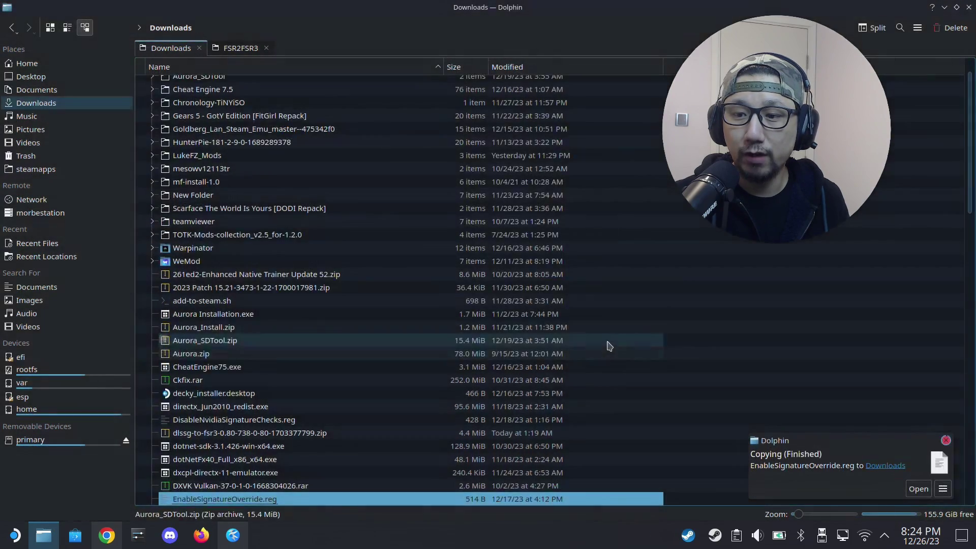
# Step: Launch Protontricks to bring up its Steam app selection list
pyautogui.click(240, 543)
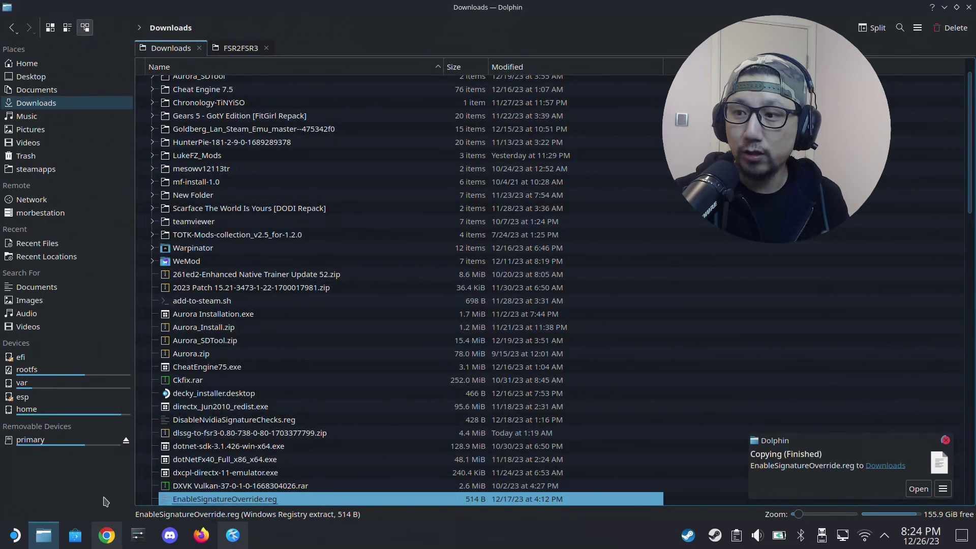
pyautogui.click(15, 535)
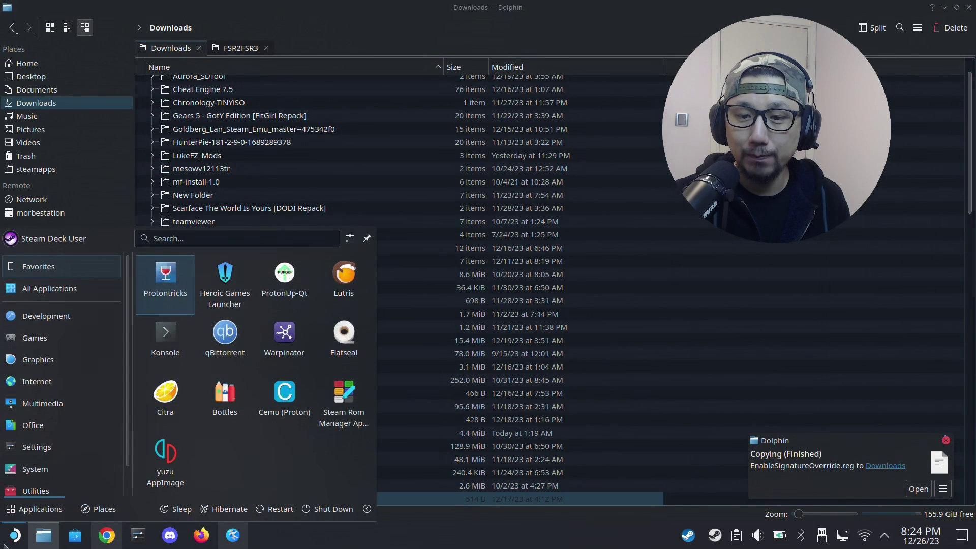
pyautogui.click(168, 284)
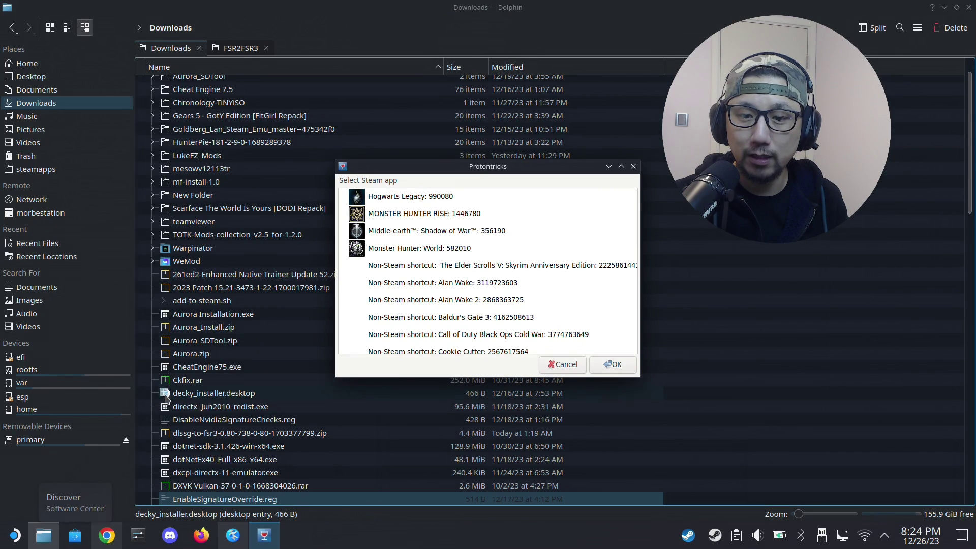
# Step: Switch to the Discover software center, search for "proton" and view the Protontricks app page
pyautogui.click(74, 538)
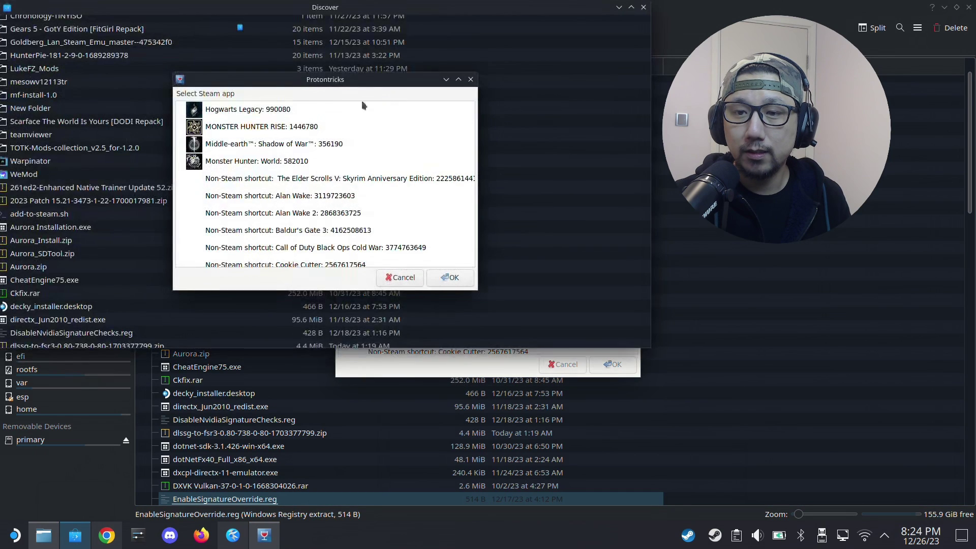
pyautogui.write('proton')
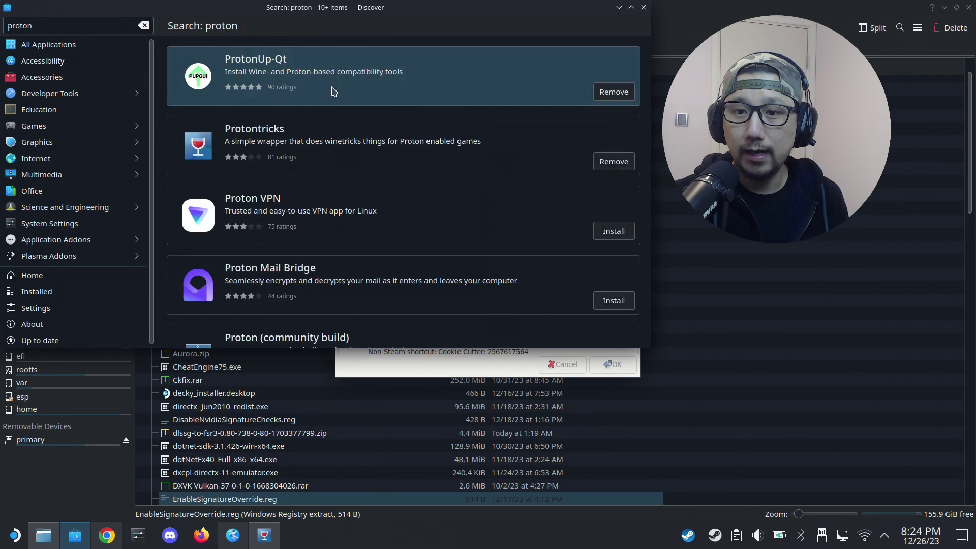
pyautogui.click(272, 137)
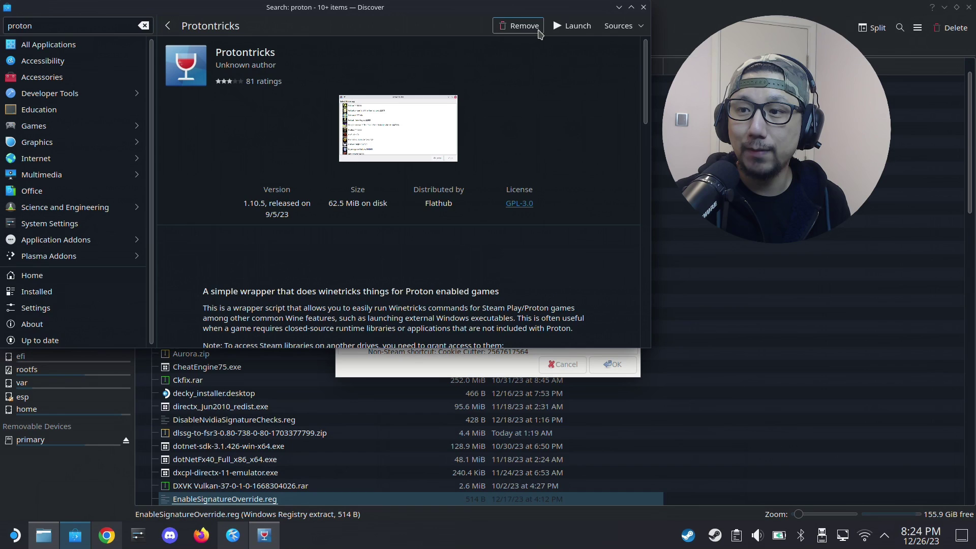
# Step: Close the software center, select the Cyberpunk 2077 shortcut in the Protontricks app list and clear the file manager away
pyautogui.click(644, 7)
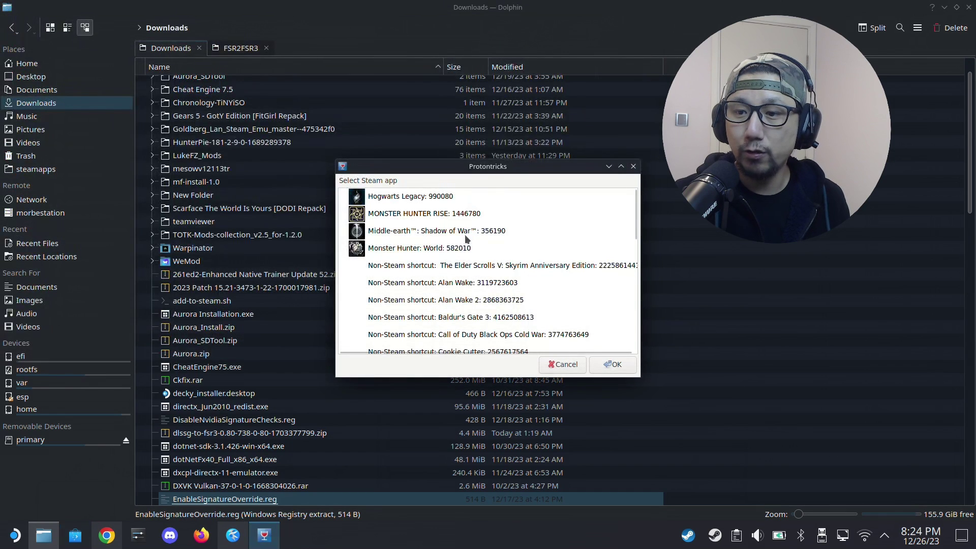
pyautogui.scroll(-2, 499, 292)
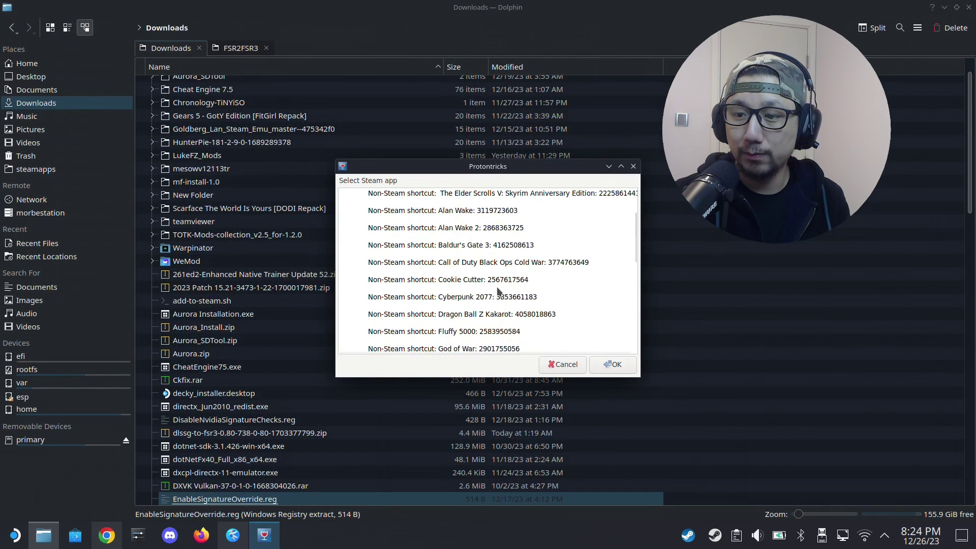
pyautogui.click(455, 300)
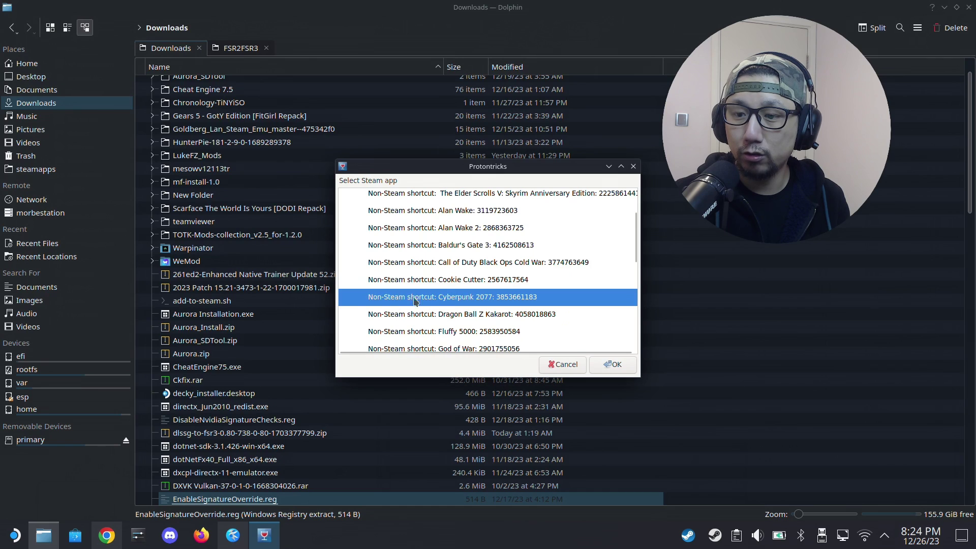
pyautogui.doubleClick(465, 300)
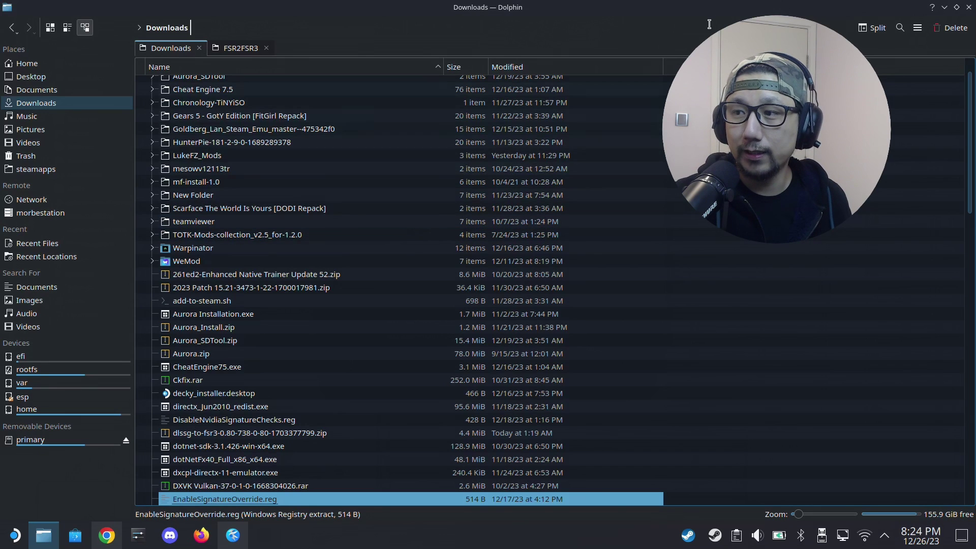
pyautogui.click(944, 6)
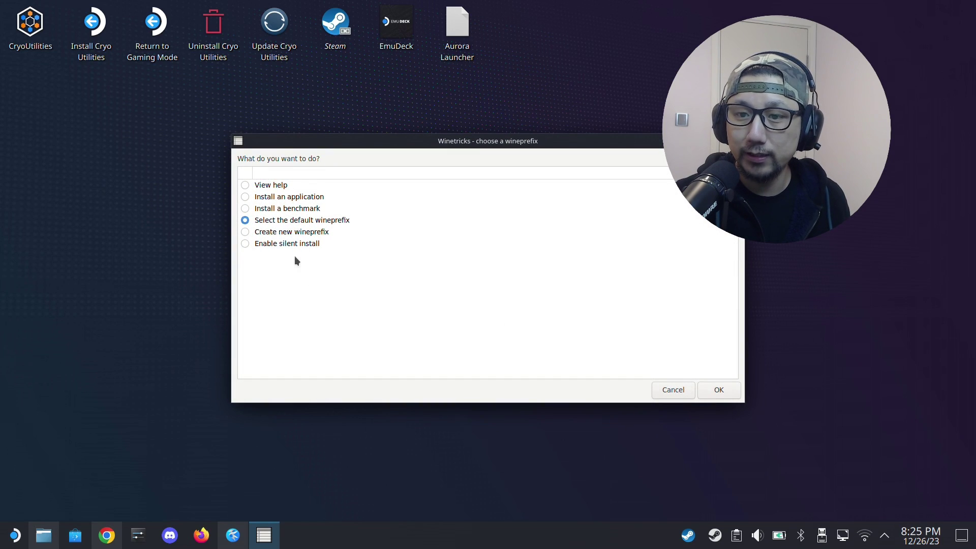
# Step: Select the default wineprefix for the game and run regedit in it
pyautogui.click(712, 389)
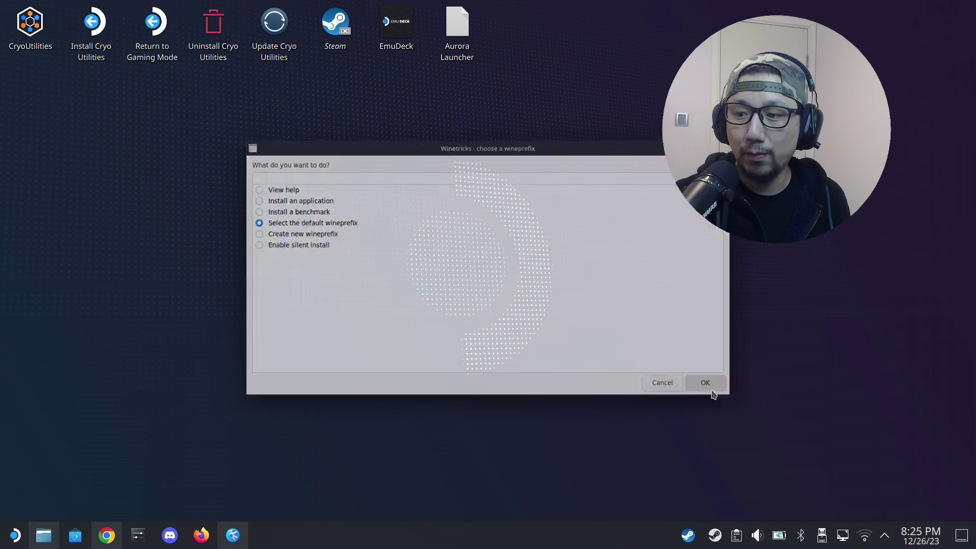
pyautogui.click(247, 232)
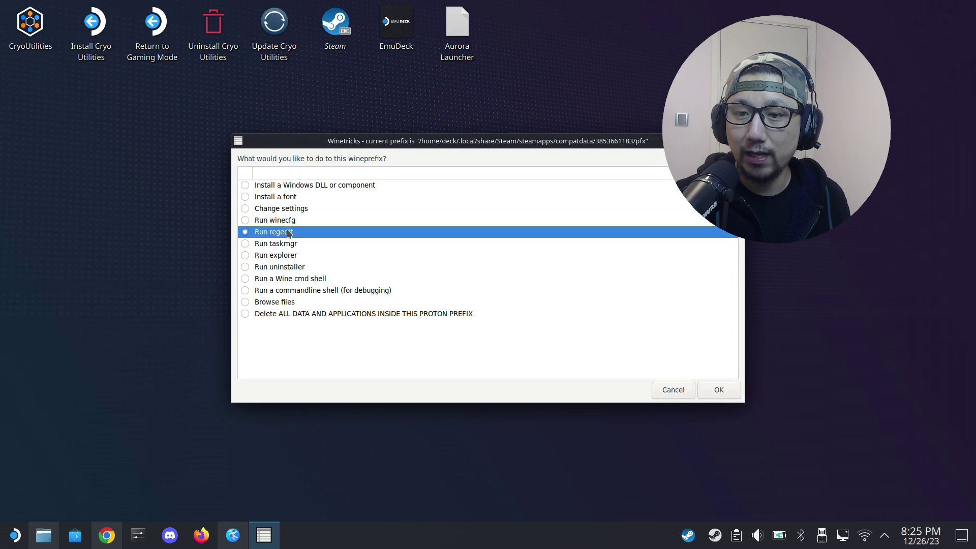
pyautogui.click(719, 390)
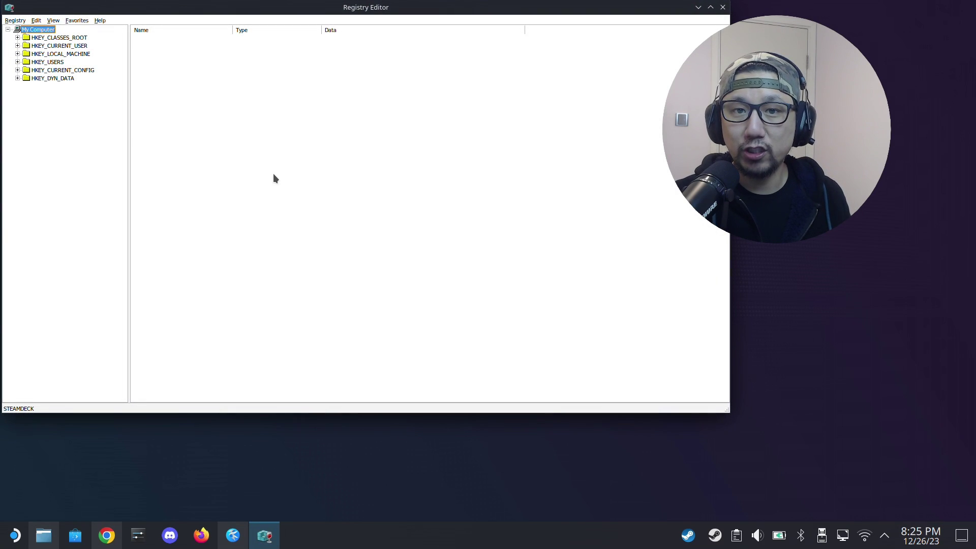
# Step: Import EnableSignatureOverride.reg from the Downloads folder into the prefix's registry
pyautogui.click(16, 21)
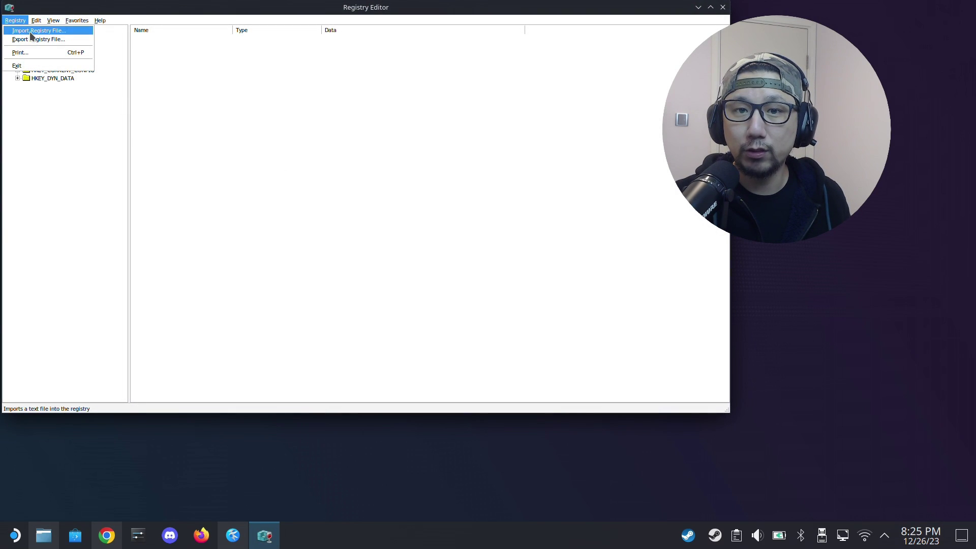
pyautogui.click(32, 32)
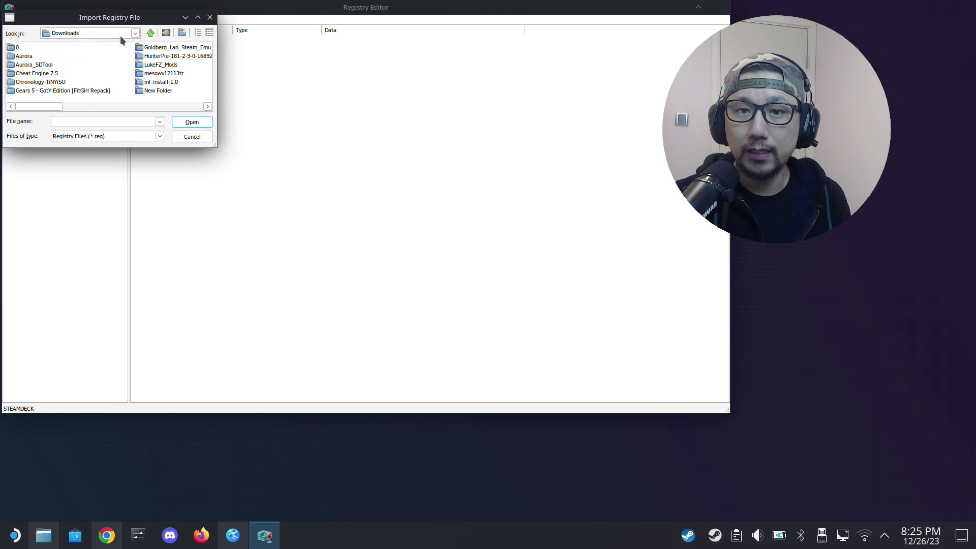
pyautogui.click(135, 33)
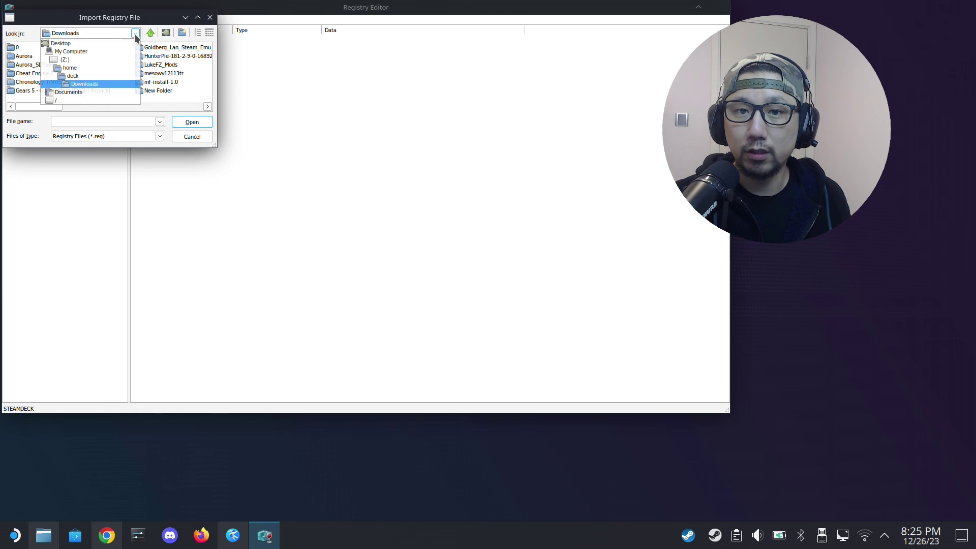
pyautogui.click(93, 83)
pyautogui.moveTo(50, 106); pyautogui.dragTo(189, 97)
pyautogui.click(26, 49)
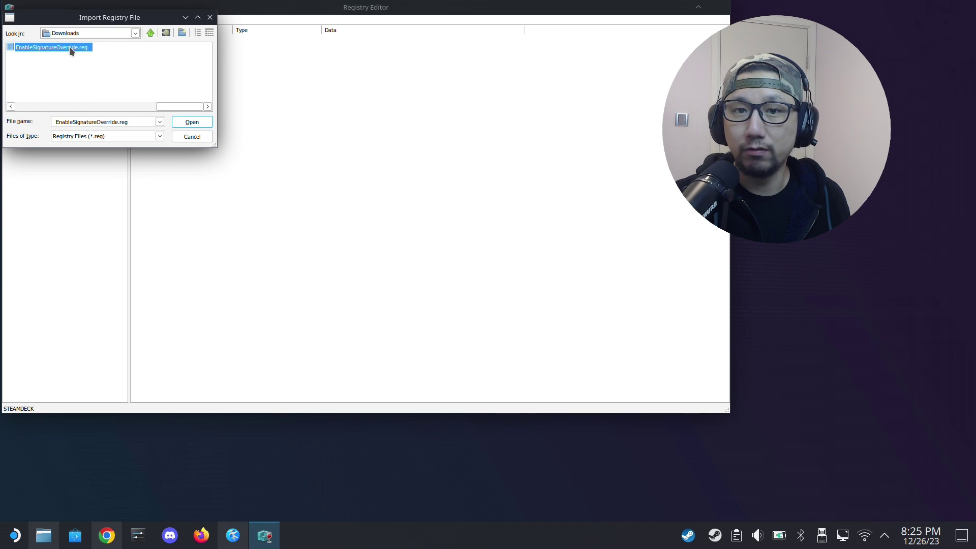
pyautogui.doubleClick(69, 46)
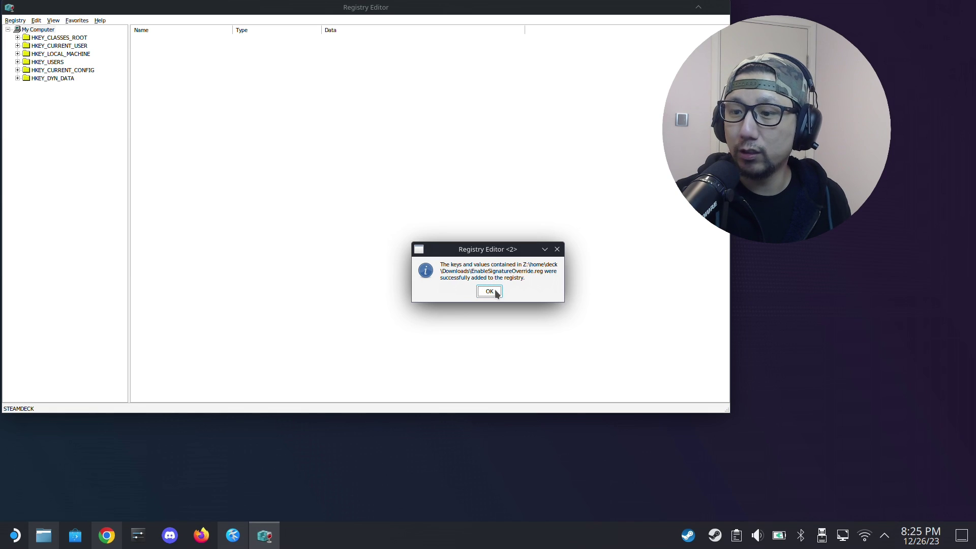
pyautogui.click(490, 292)
# Step: Close the Registry Editor and exit Winetricks
pyautogui.click(721, 8)
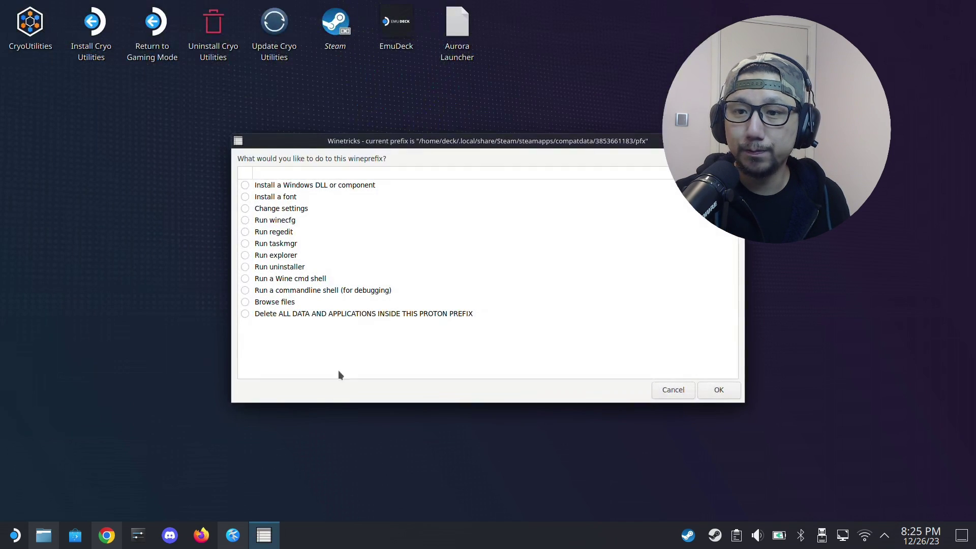
pyautogui.click(673, 390)
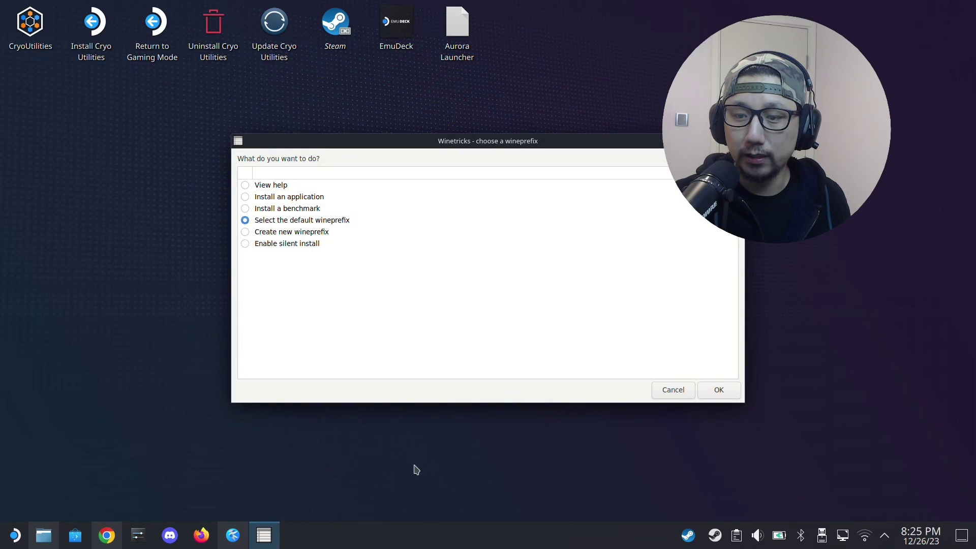
pyautogui.click(662, 389)
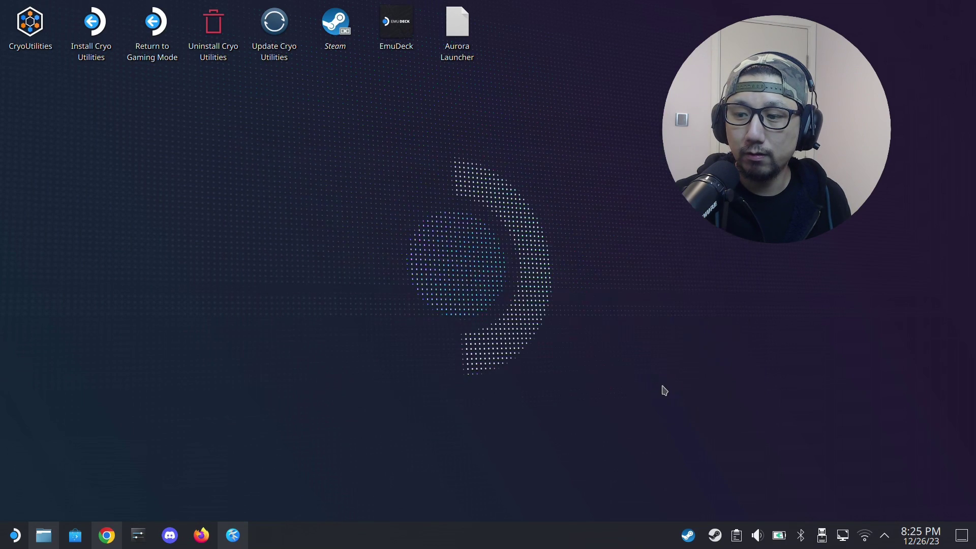
# Step: Switch to the README in Kate and copy WINEDLLOVERRIDES="winmm=n,b" %COMMAND% from the Linux specific steps
pyautogui.click(232, 540)
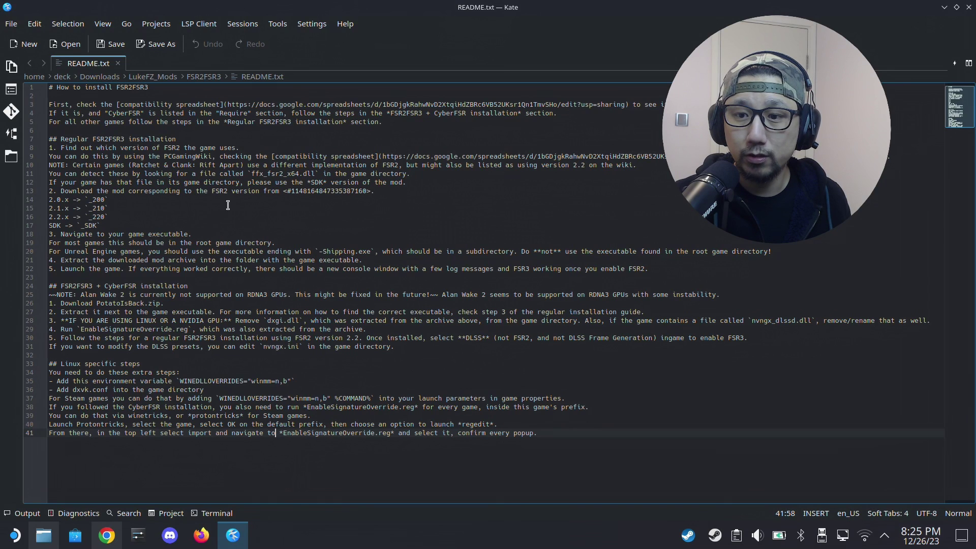
pyautogui.moveTo(227, 205); pyautogui.dragTo(268, 329)
pyautogui.click(268, 329)
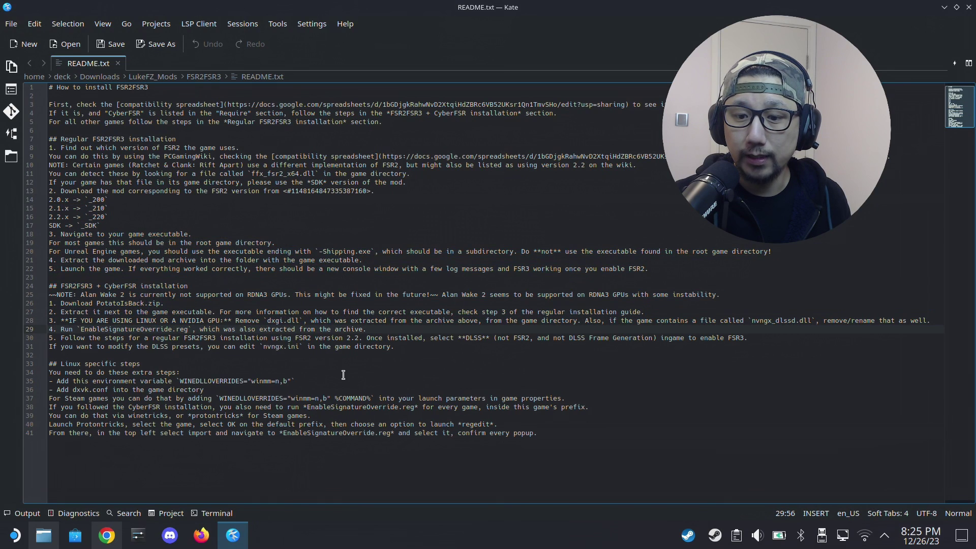
pyautogui.moveTo(221, 398)
pyautogui.mouseDown()
pyautogui.moveTo(315, 407)
pyautogui.moveTo(367, 400)
pyautogui.moveTo(101, 393)
pyautogui.moveTo(220, 400)
pyautogui.mouseUp()
pyautogui.rightClick(226, 405)
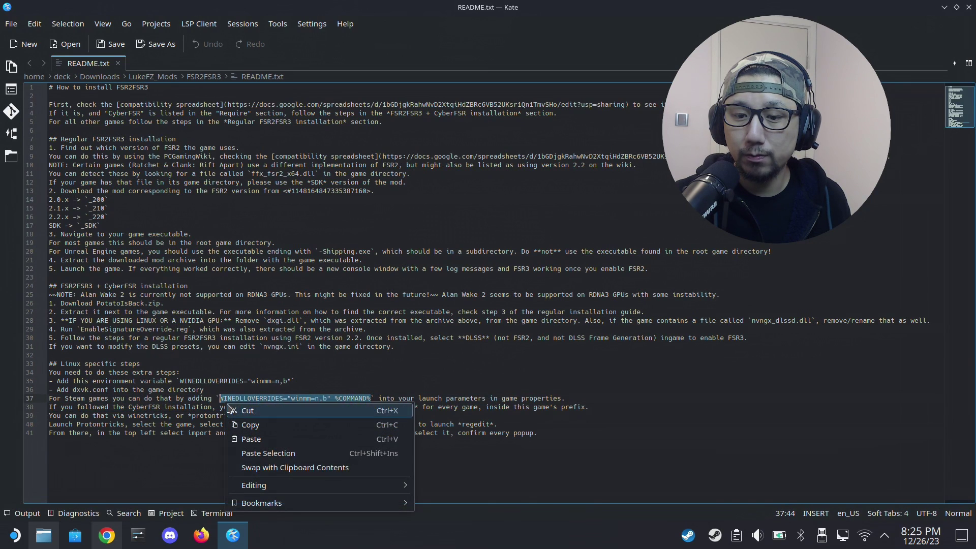
pyautogui.click(247, 423)
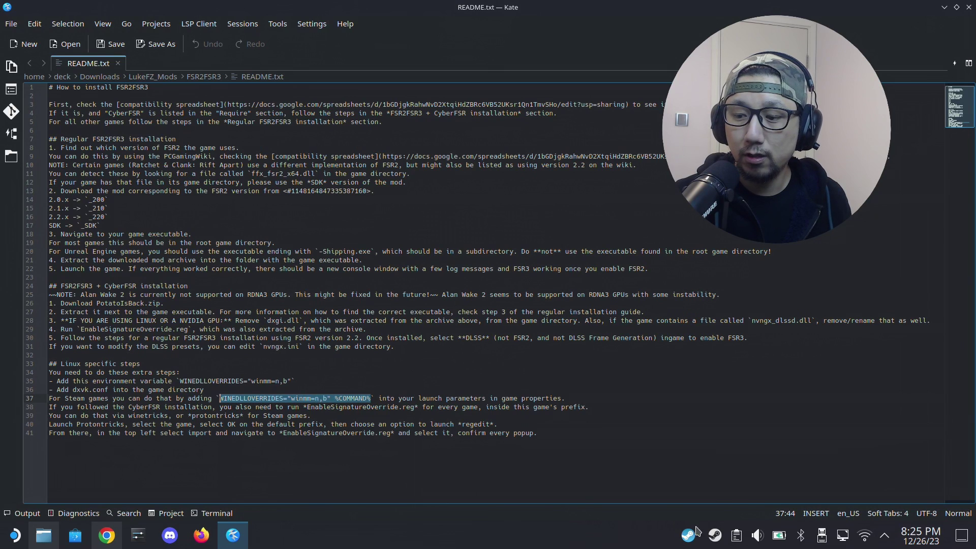
# Step: In the Steam library, make sure Cyberpunk 2077's launch options are WINEDLLOVERRIDES="winmm=n,b" %COMMAND%, and start the game
pyautogui.rightClick(716, 535)
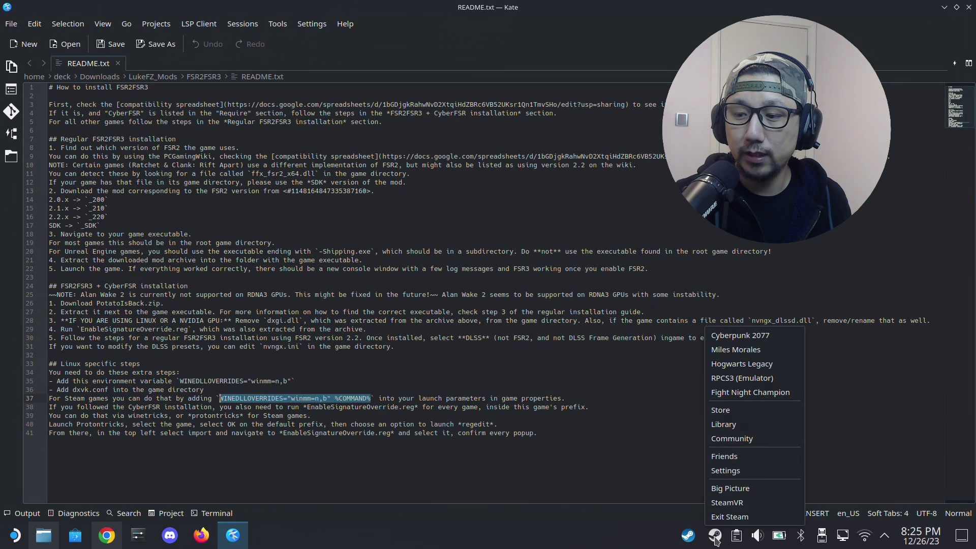
pyautogui.click(724, 424)
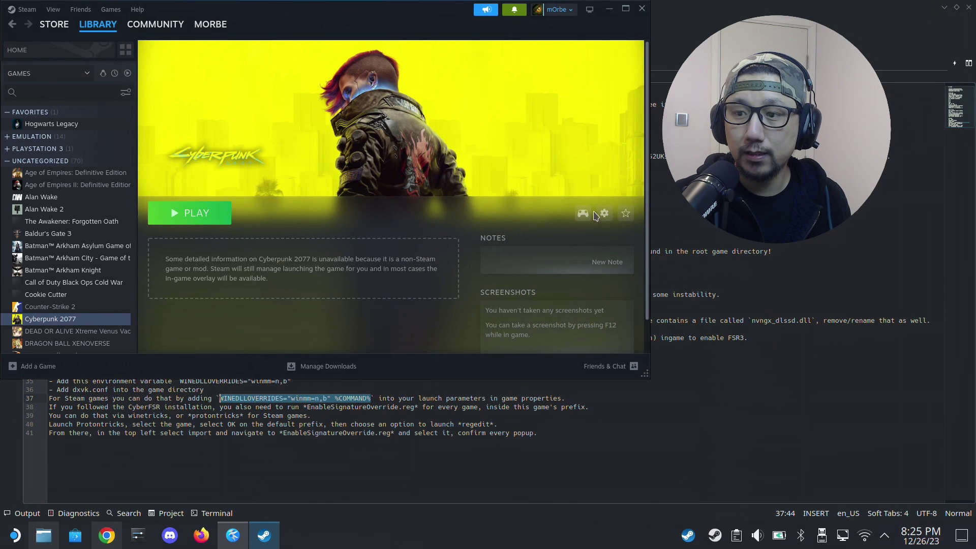
pyautogui.click(604, 213)
pyautogui.click(583, 286)
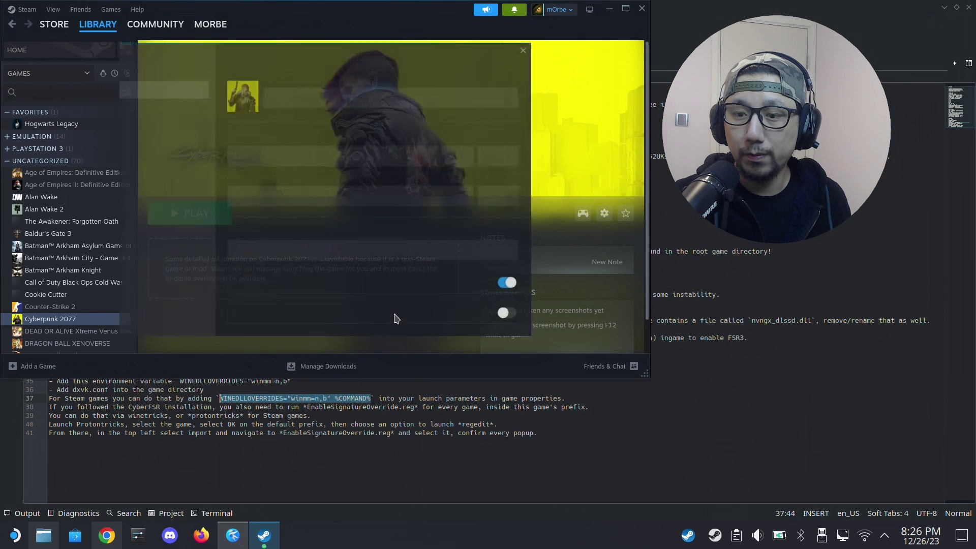
pyautogui.moveTo(417, 251)
pyautogui.mouseDown()
pyautogui.moveTo(247, 238)
pyautogui.moveTo(254, 261)
pyautogui.moveTo(230, 254)
pyautogui.moveTo(388, 265)
pyautogui.moveTo(422, 250)
pyautogui.mouseUp()
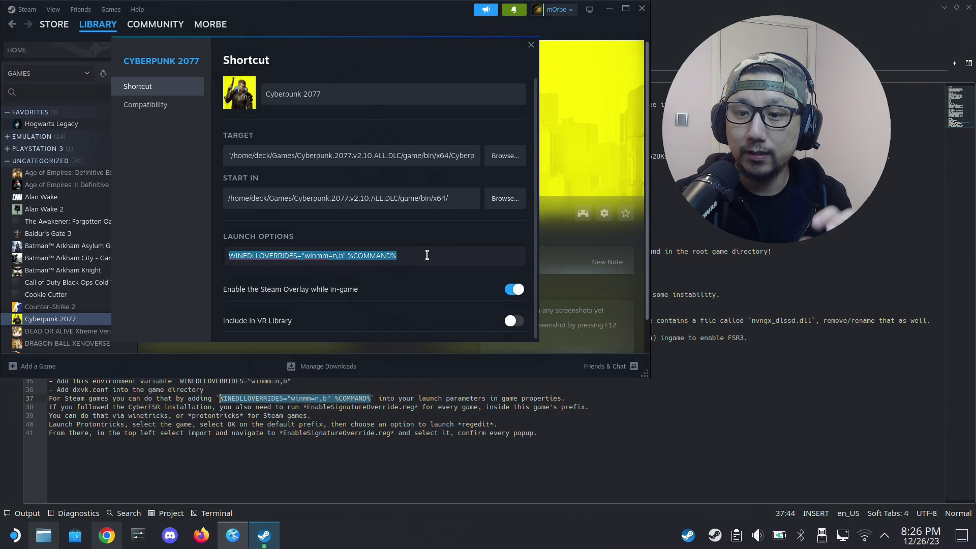
pyautogui.click(425, 254)
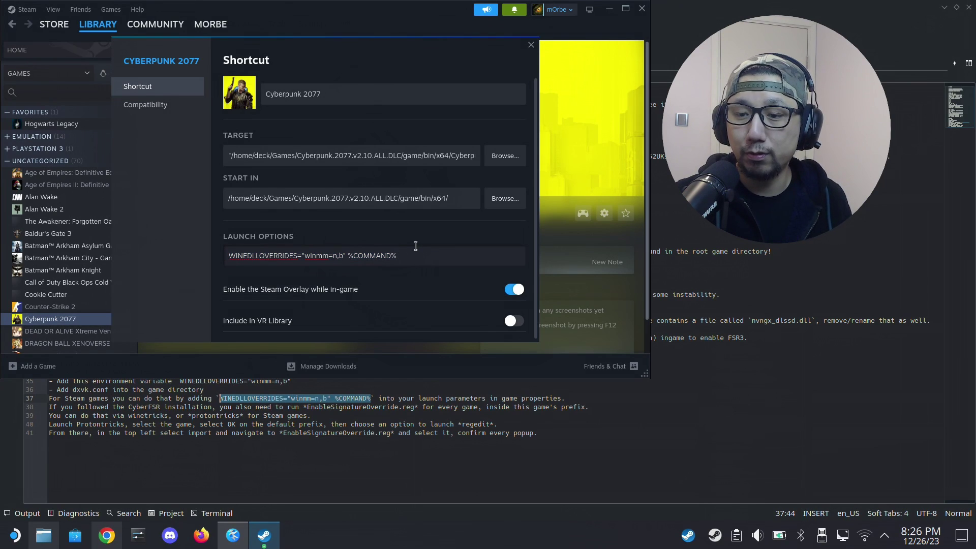
pyautogui.click(531, 45)
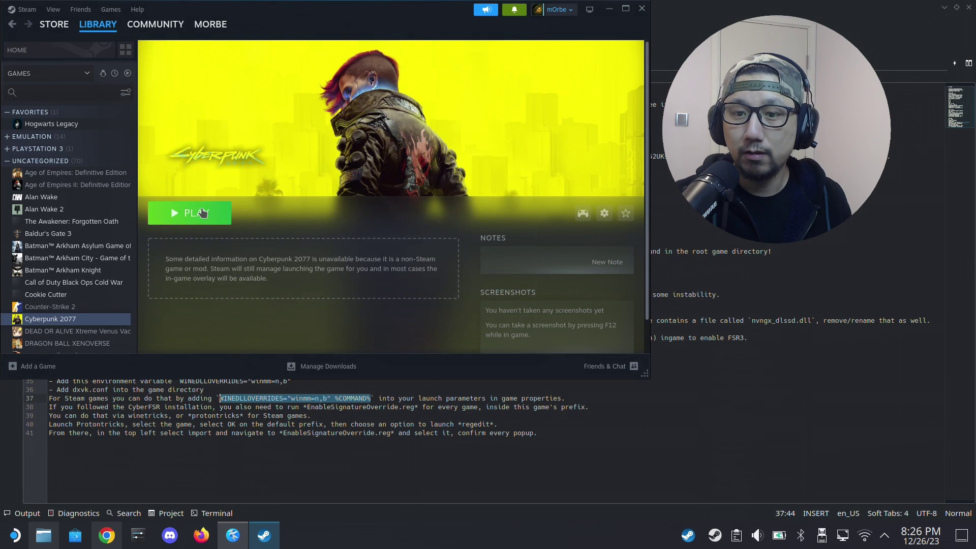
pyautogui.click(198, 214)
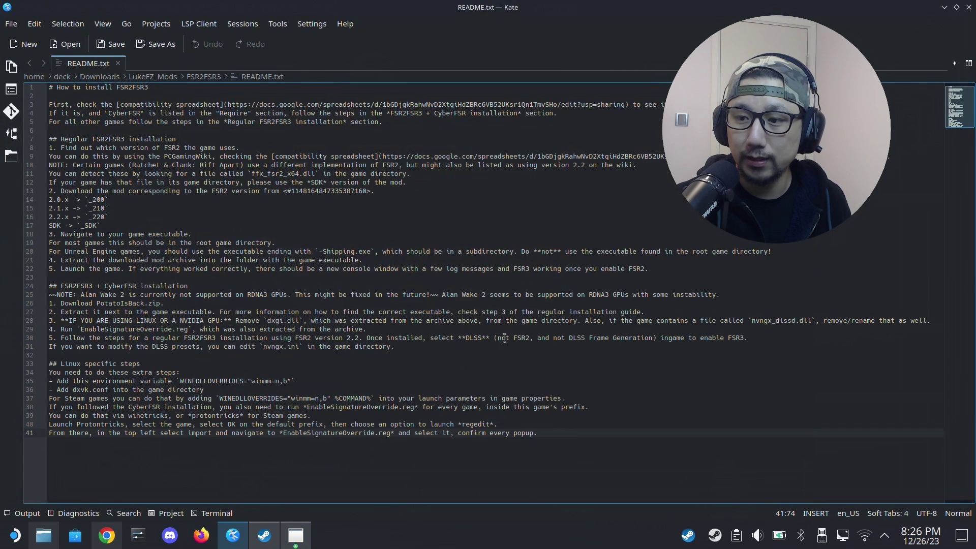
# Step: Switch to the compatibility spreadsheet in Chrome and examine the Cyberpunk 2077 row for its installation type, requirement, note and recommended mod version
pyautogui.click(519, 236)
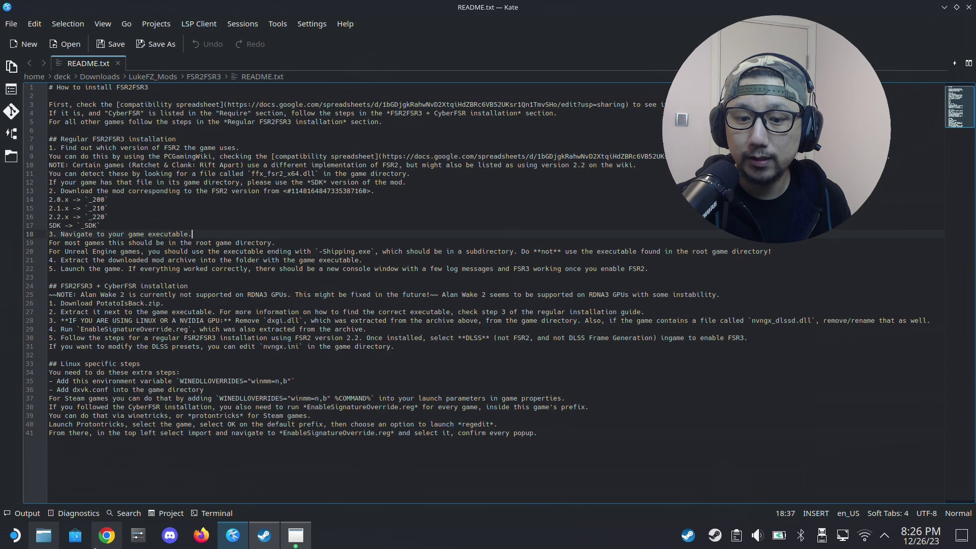
pyautogui.click(107, 535)
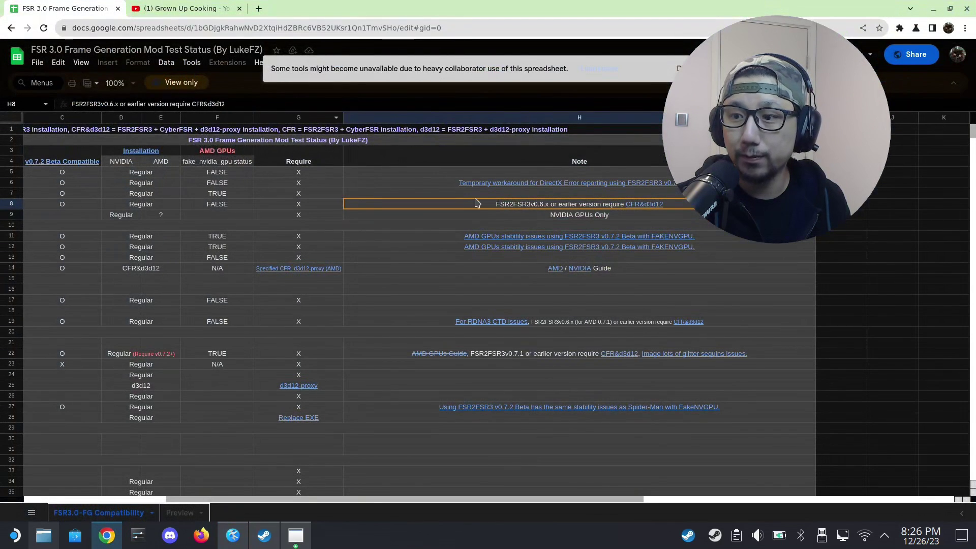
pyautogui.press('Right')
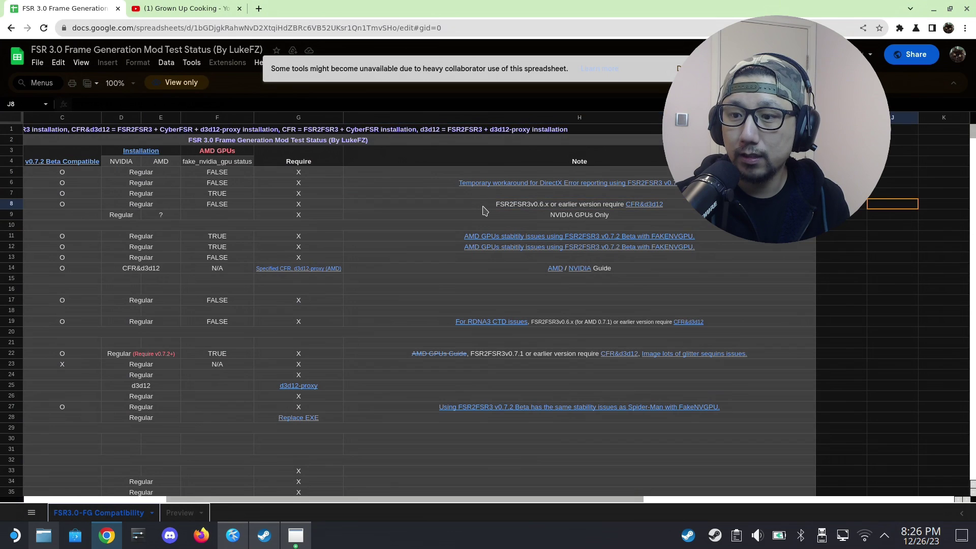
pyautogui.click(479, 205)
pyautogui.press('Right')
pyautogui.press('Right')
pyautogui.press('Right')
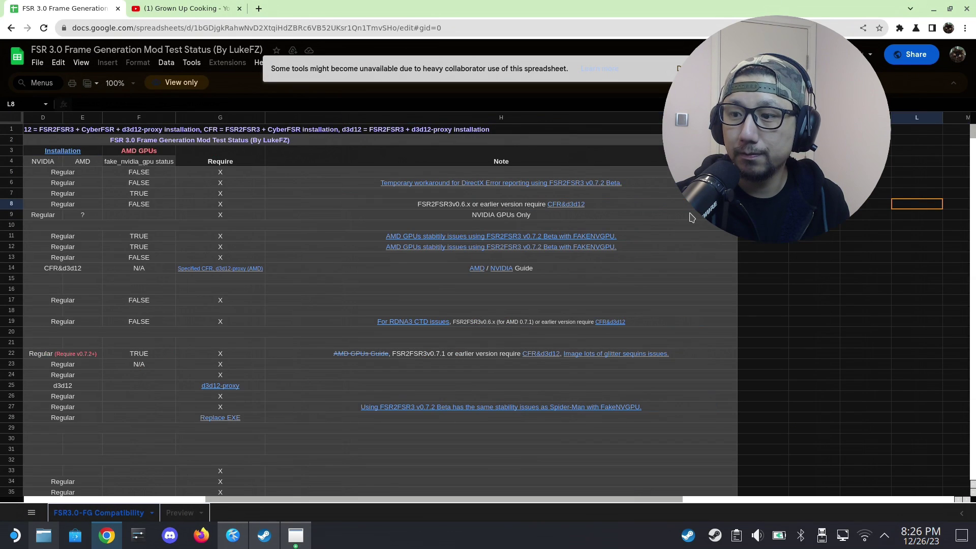
pyautogui.press('Home')
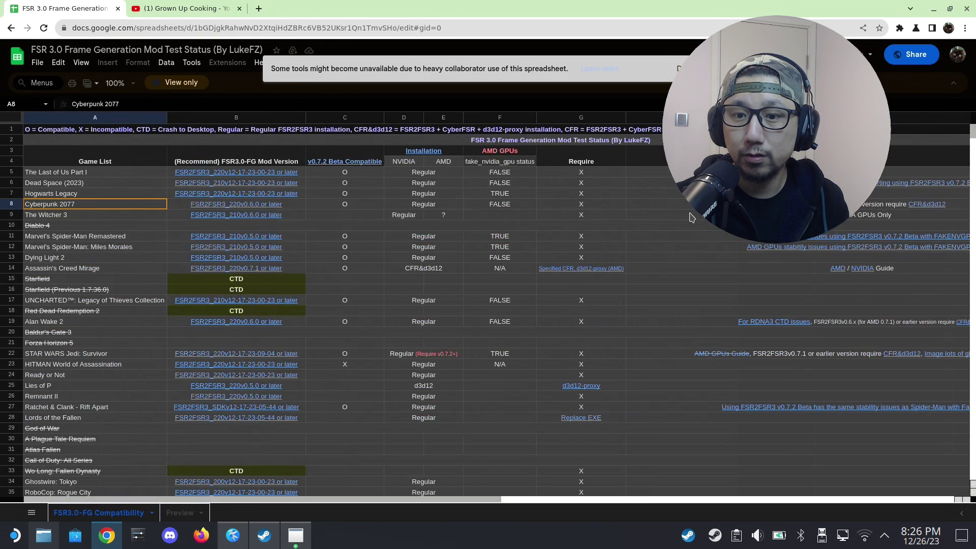
pyautogui.press('Right')
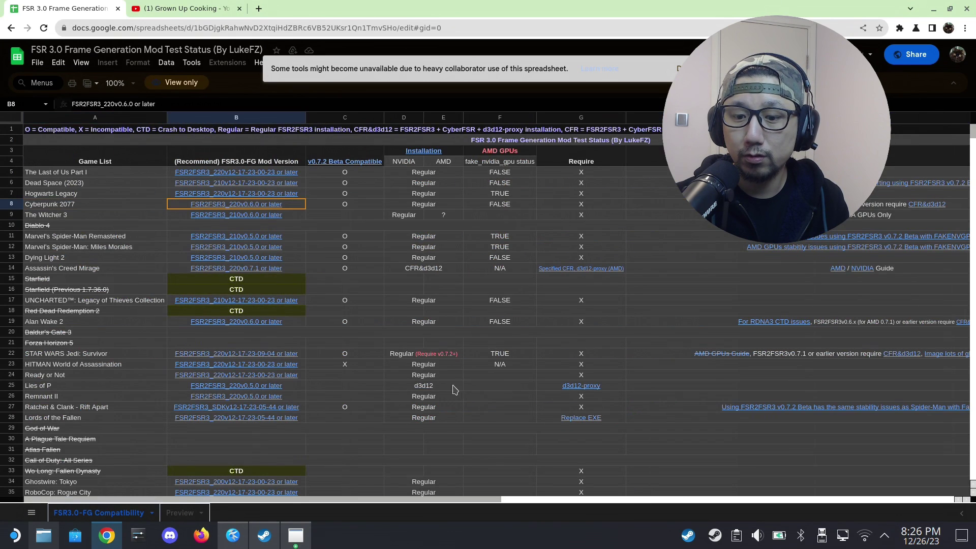
# Step: Return to the README in Kate and review the FSR2FSR3 + CyberFSR installation section
pyautogui.click(233, 539)
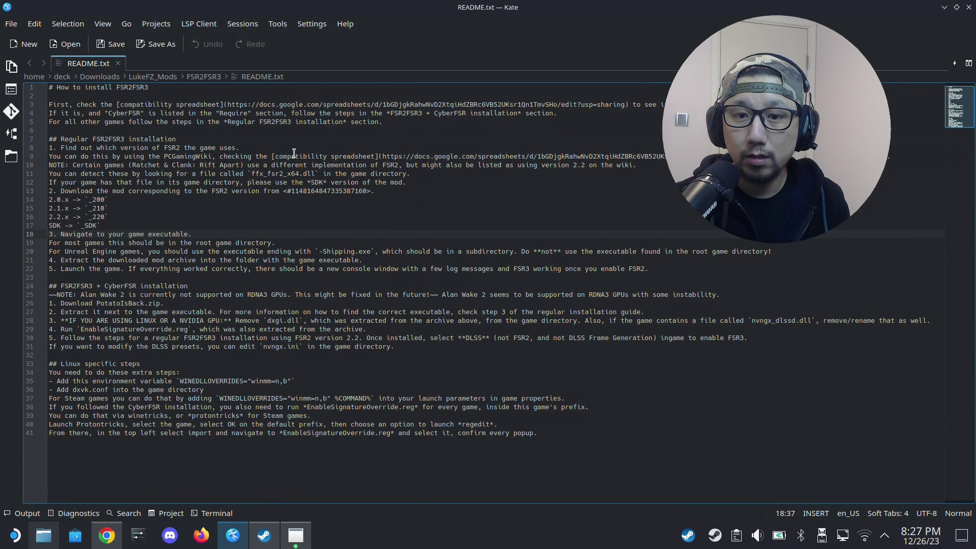
pyautogui.moveTo(253, 113); pyautogui.dragTo(365, 288)
pyautogui.click(365, 288)
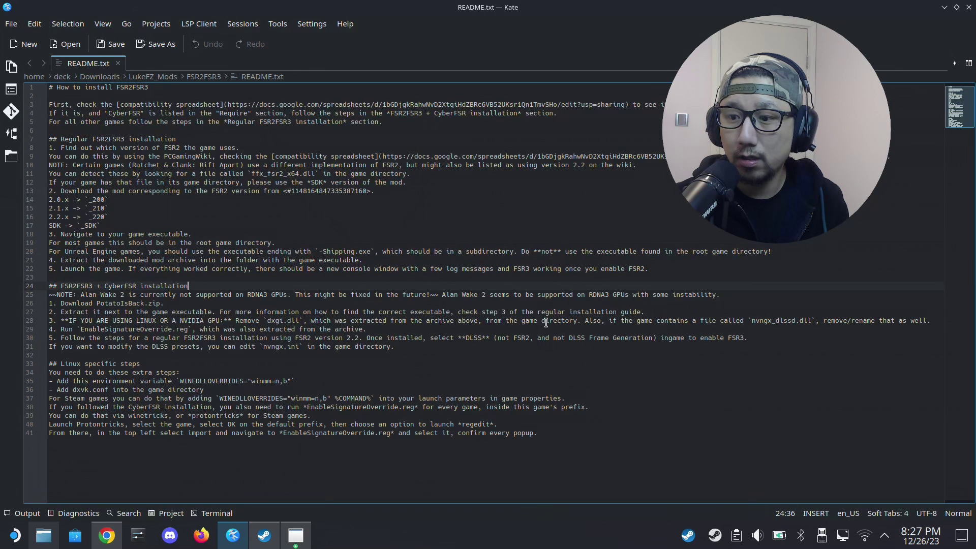
# Step: Read steps 3 to 5 of the FSR2FSR3 + CyberFSR section, highlighting the sentence about which in-game upscaling option to select for FSR3
pyautogui.moveTo(546, 322); pyautogui.dragTo(925, 325)
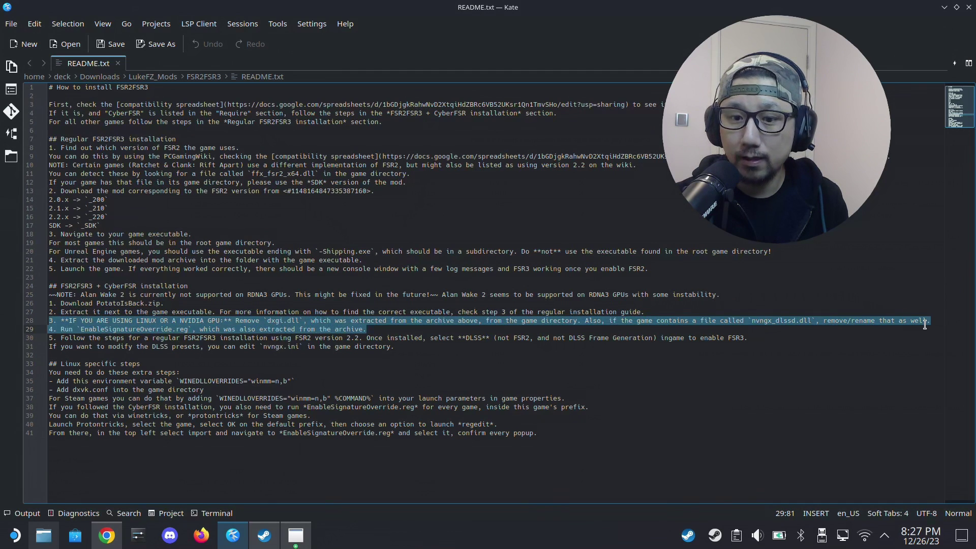
pyautogui.moveTo(925, 325); pyautogui.dragTo(915, 340)
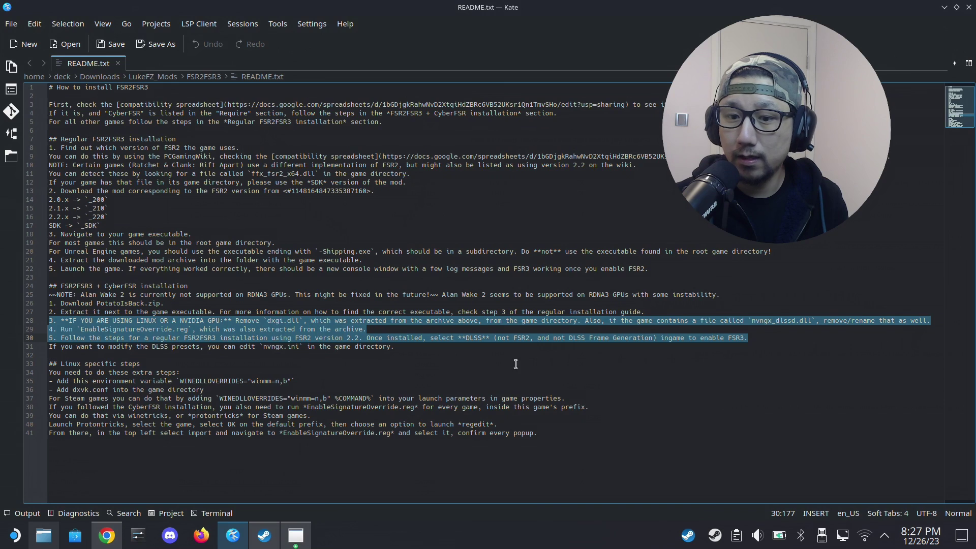
pyautogui.click(65, 338)
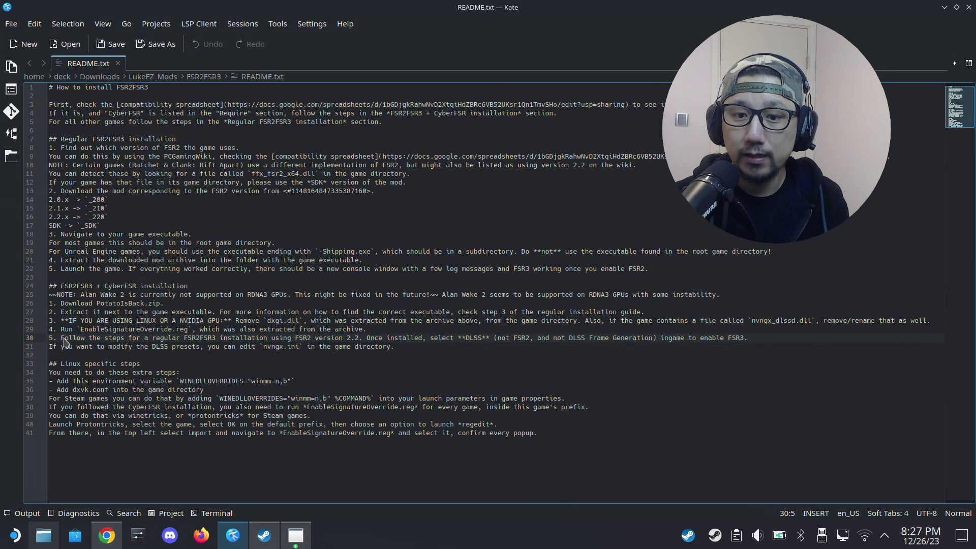
pyautogui.click(74, 336)
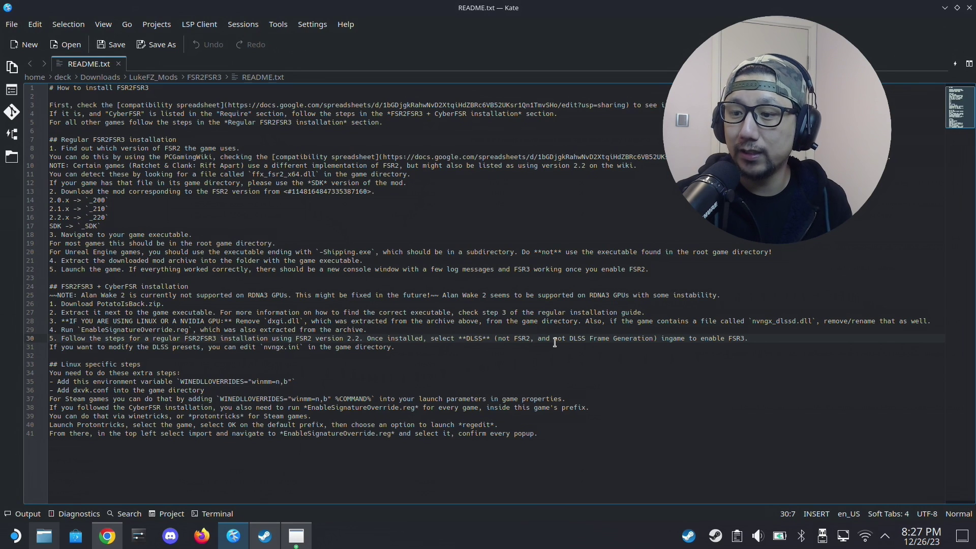
pyautogui.click(750, 338)
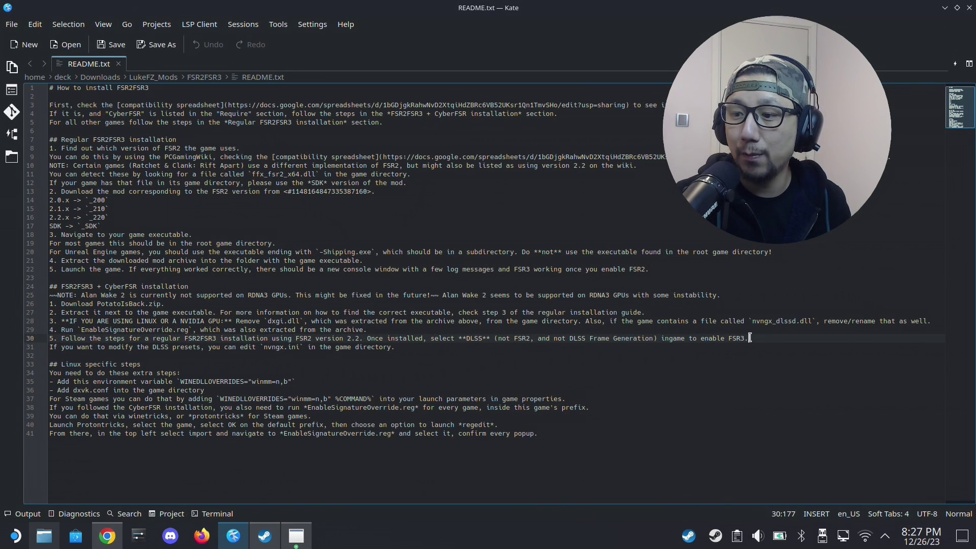
pyautogui.moveTo(765, 341); pyautogui.dragTo(370, 342)
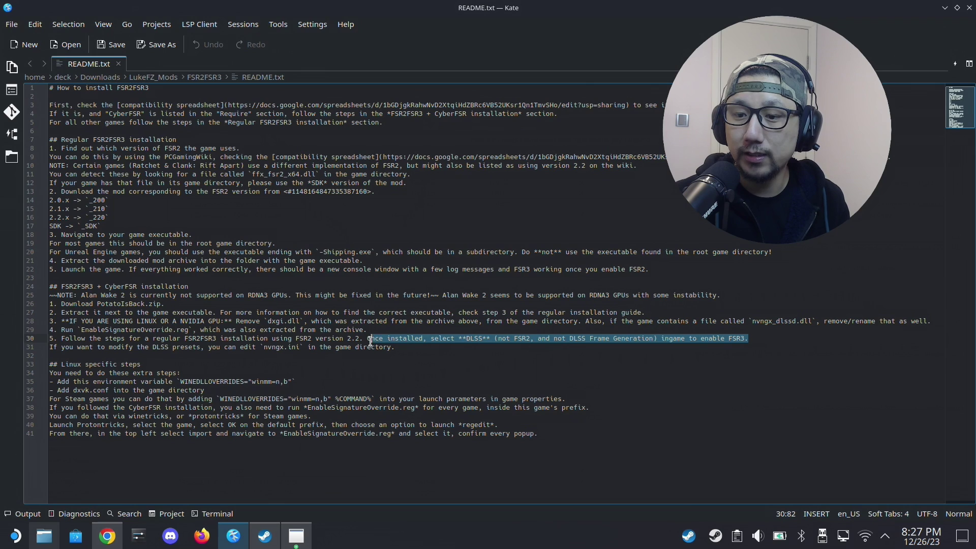